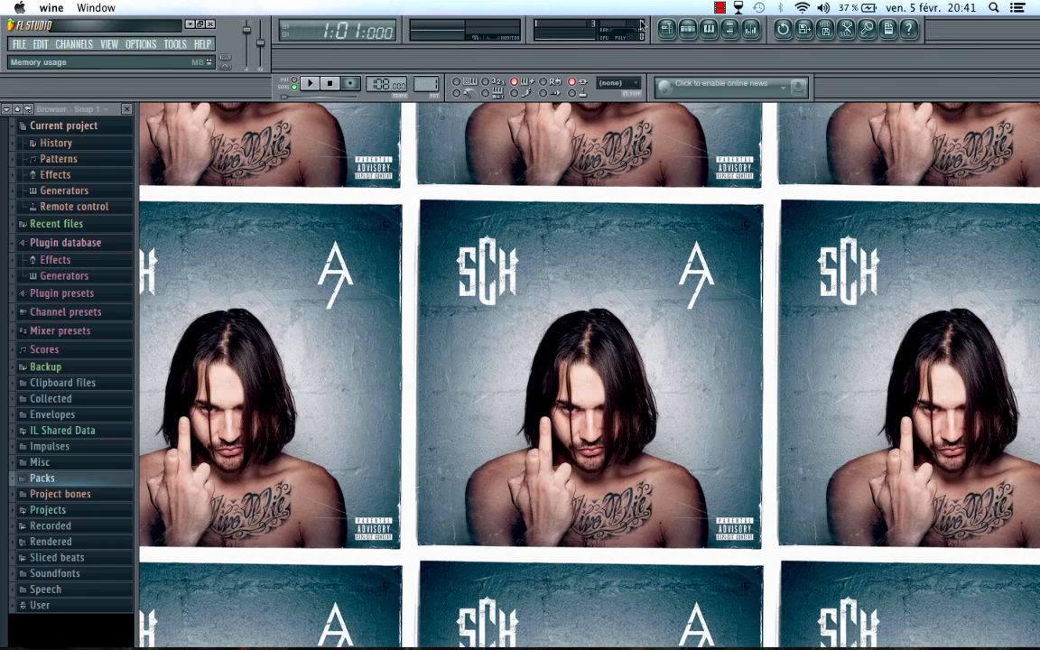
# - Bring up the channel rack and view the FL Keys instrument's Grand Piano settings, leaving the plugin closed
pyautogui.click(691, 32)
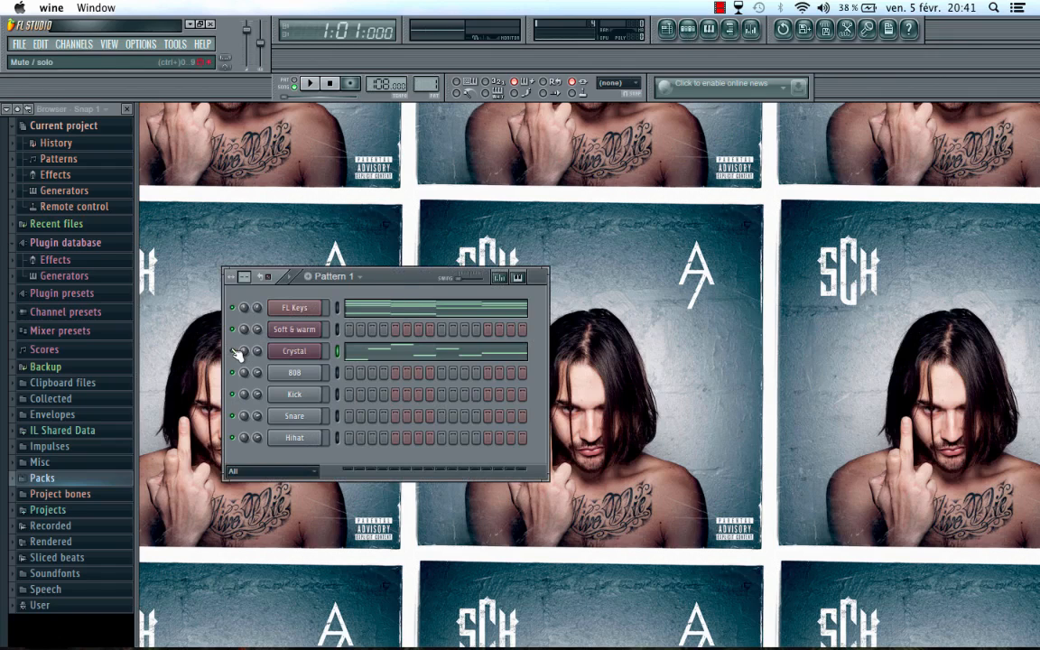
pyautogui.click(302, 308)
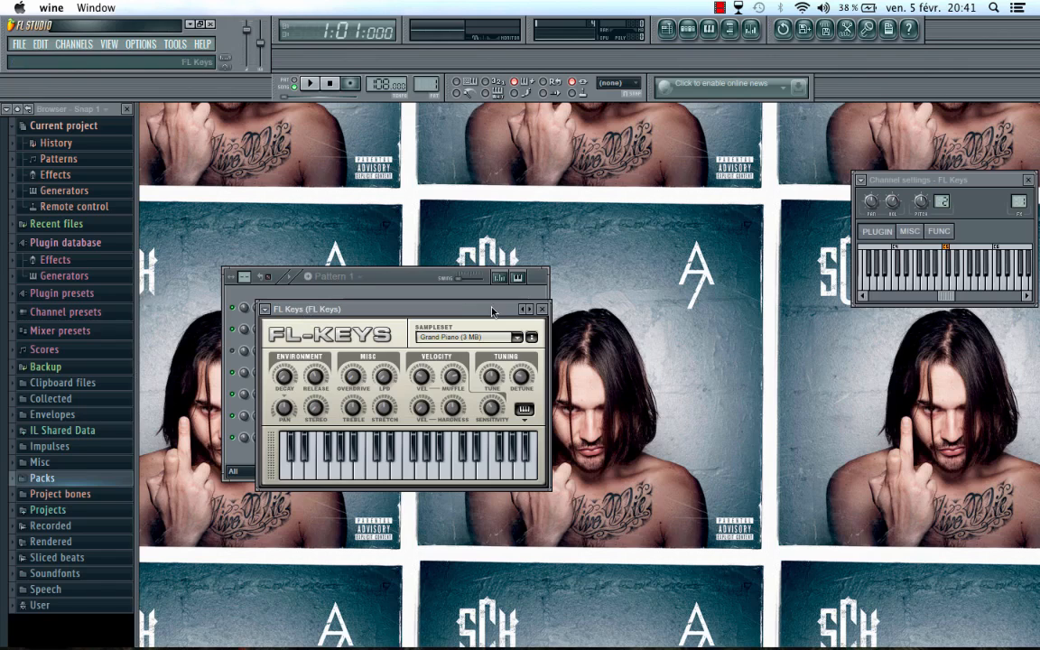
pyautogui.click(542, 310)
# - Examine the FL Keys chord notes in the piano roll, play them back and sound two individual keys
pyautogui.click(438, 313)
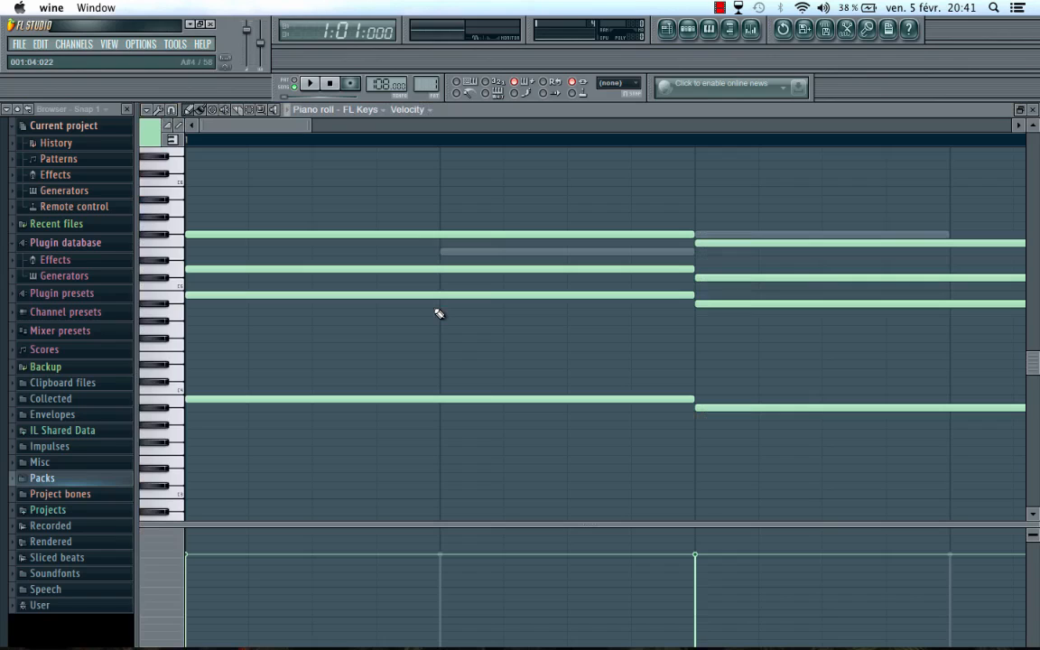
pyautogui.scroll(1, 430, 147)
pyautogui.scroll(-9, 430, 149)
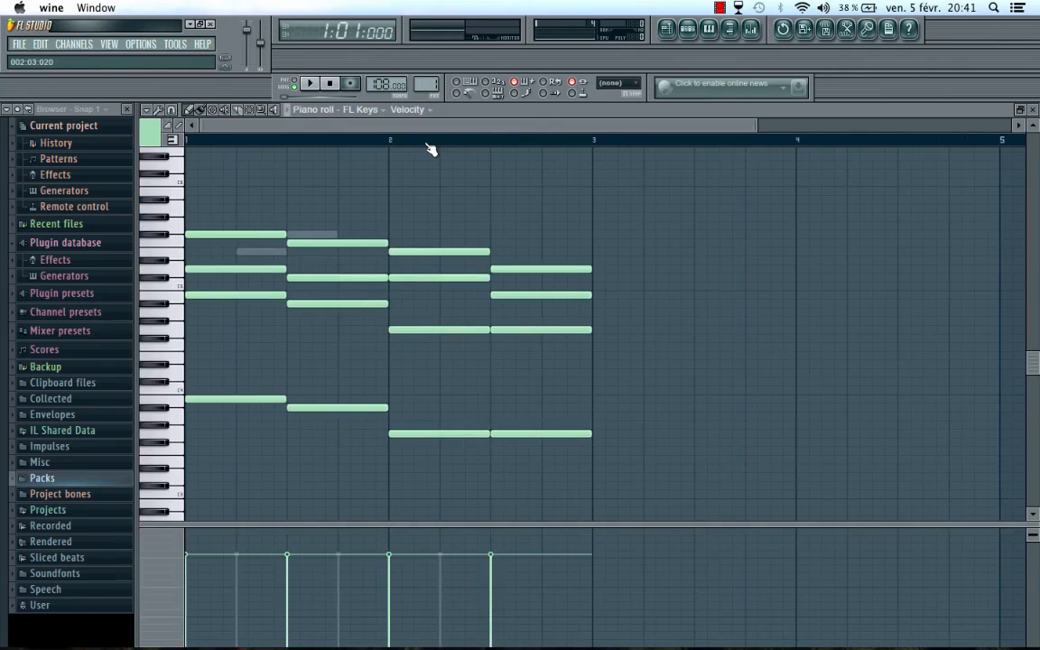
pyautogui.press('space')
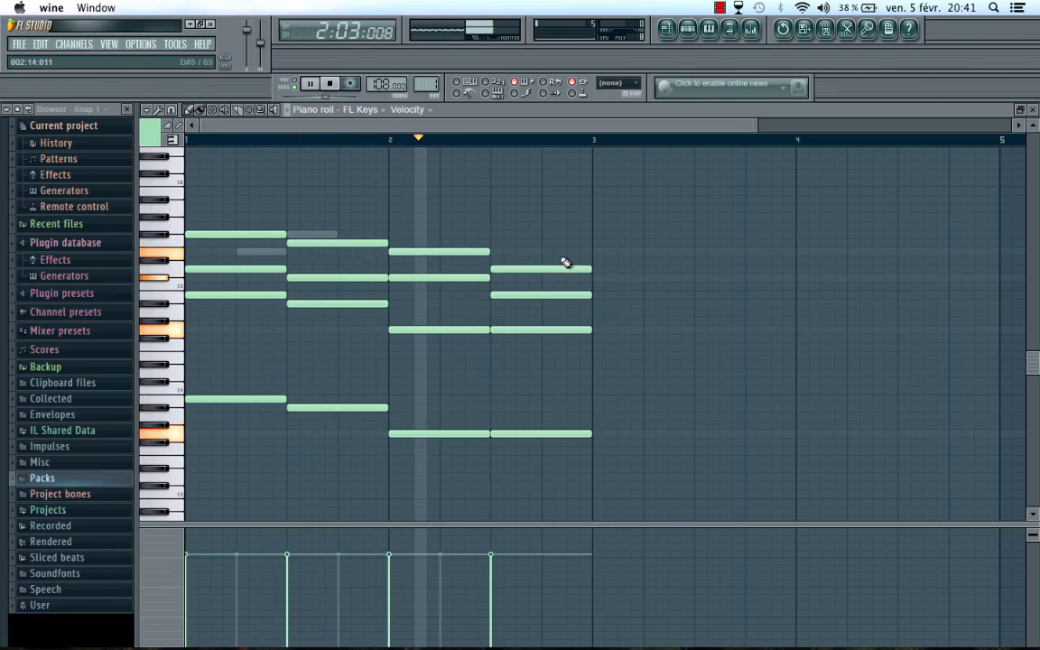
pyautogui.press('space')
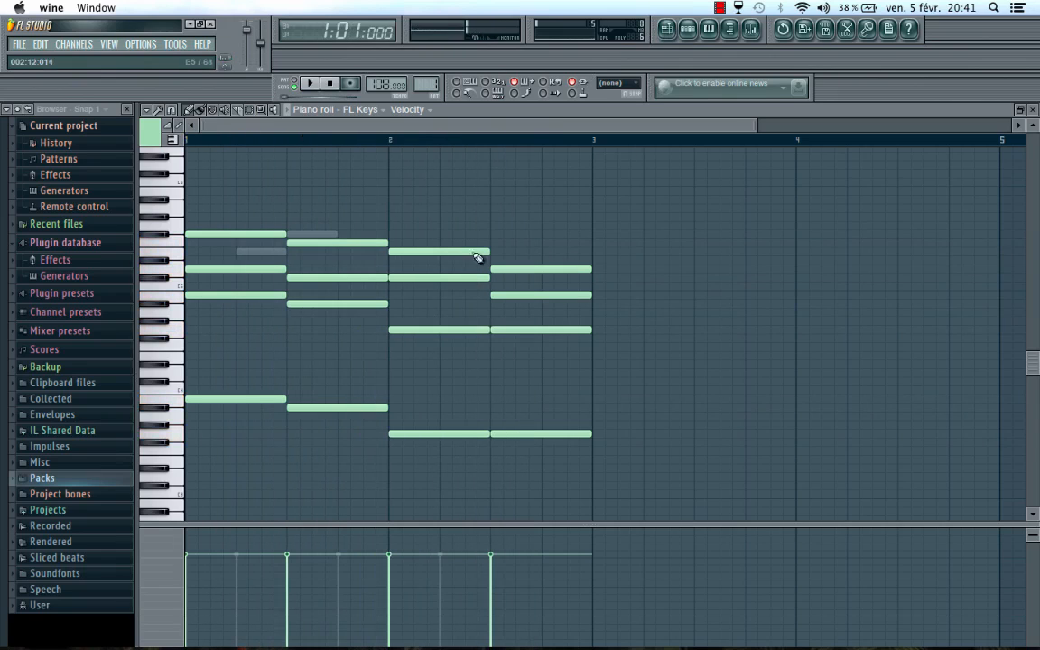
pyautogui.click(181, 298)
pyautogui.click(162, 237)
# - Show the playlist with the channel rack and listen to Pattern 1's piano chords
pyautogui.click(666, 29)
pyautogui.click(691, 29)
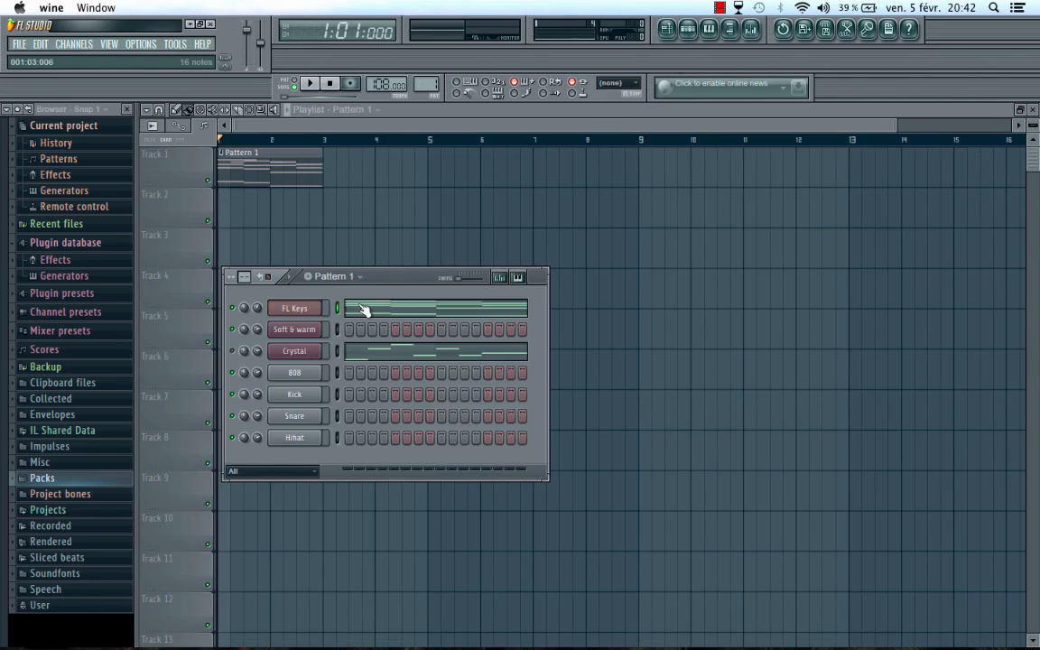
pyautogui.press('space')
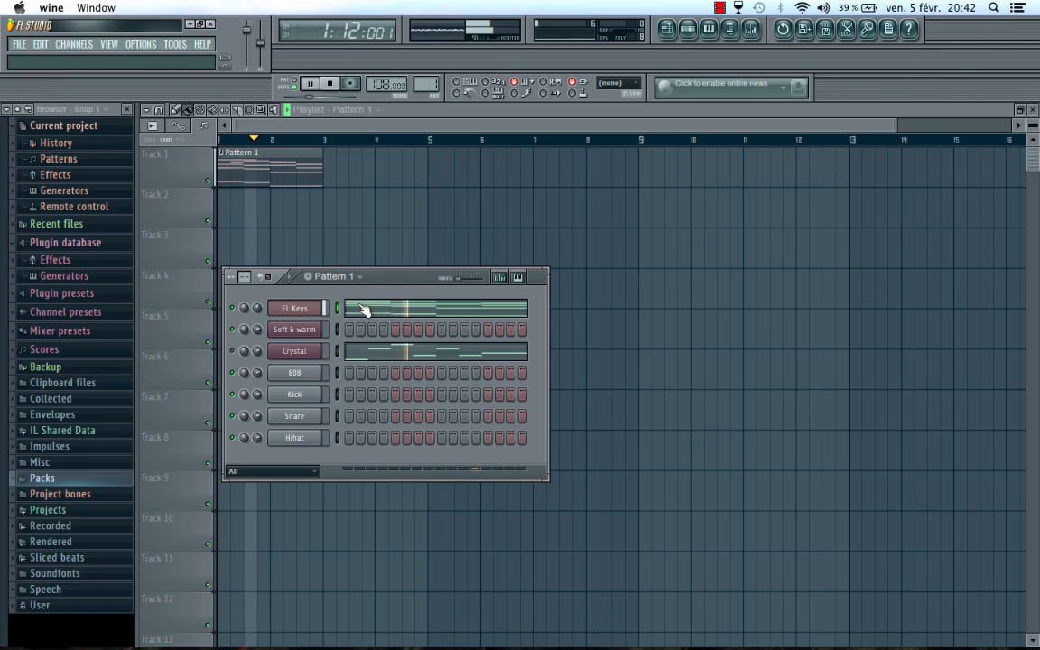
pyautogui.press('space')
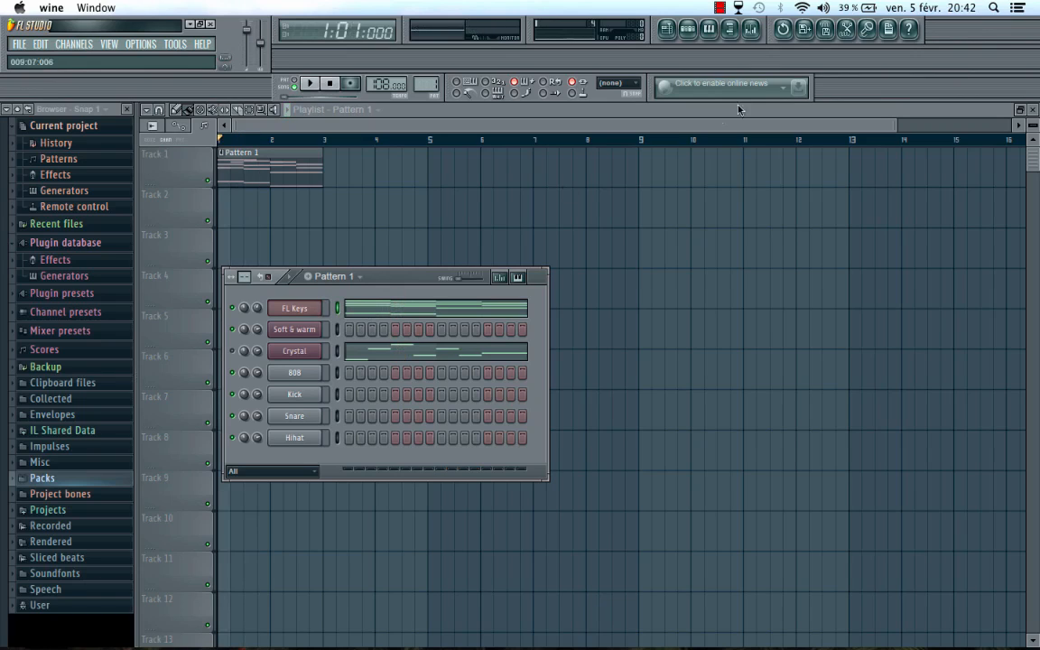
# - Link the selected FL Keys channel to the Insert 1 mixer track
pyautogui.click(750, 29)
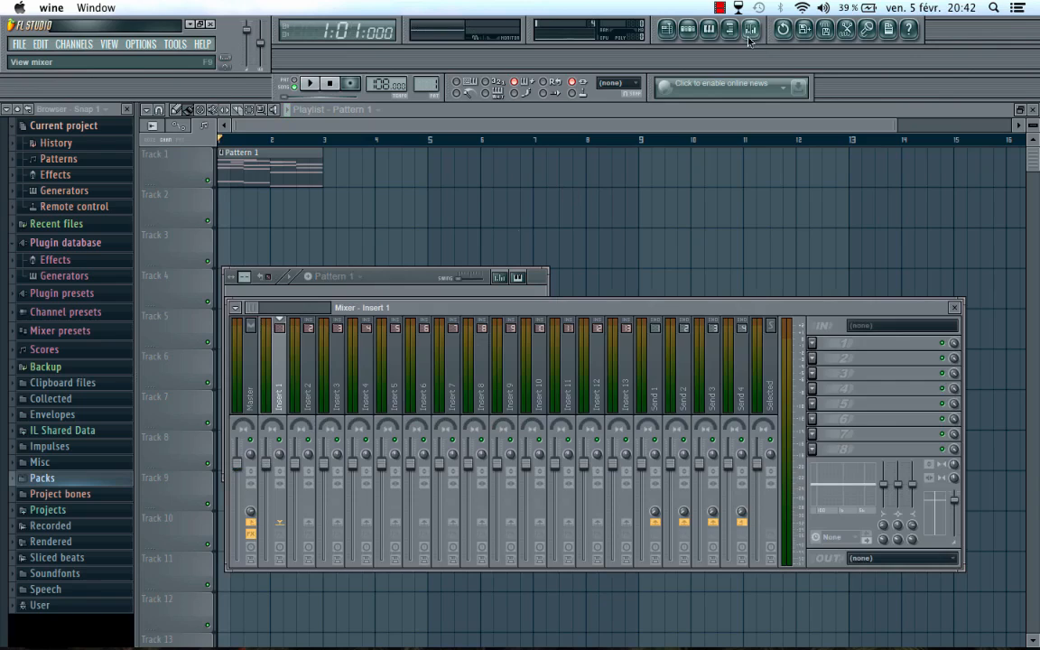
pyautogui.rightClick(278, 384)
pyautogui.moveTo(379, 373)
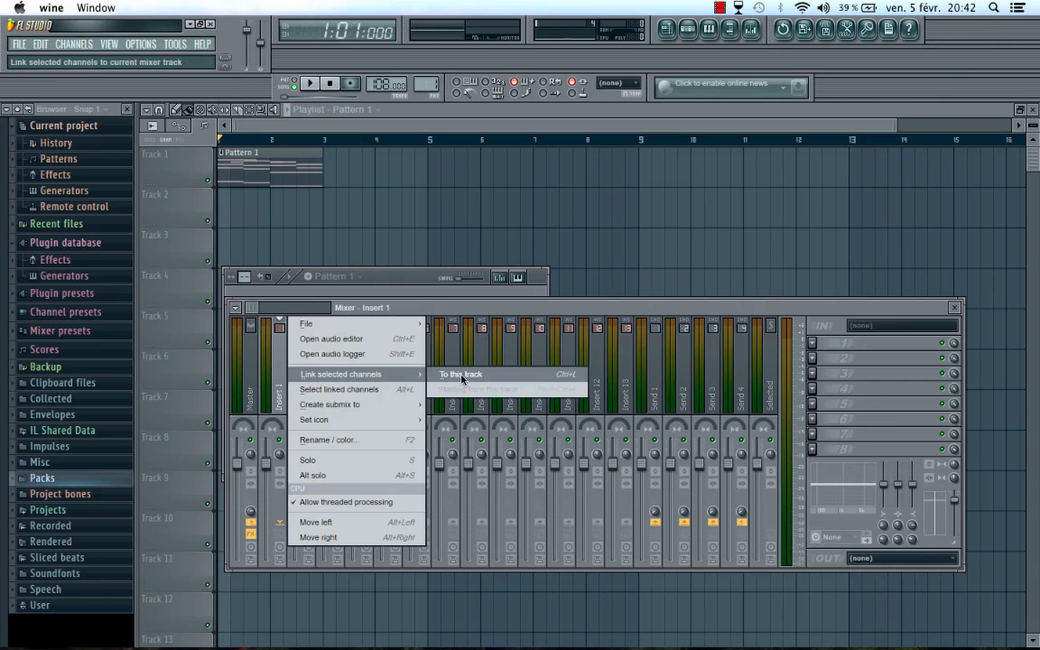
pyautogui.click(462, 375)
# - Load Fruity Reeverb 2 into the FL Keys mixer track's first effect slot and choose the Cathedral preset
pyautogui.click(812, 343)
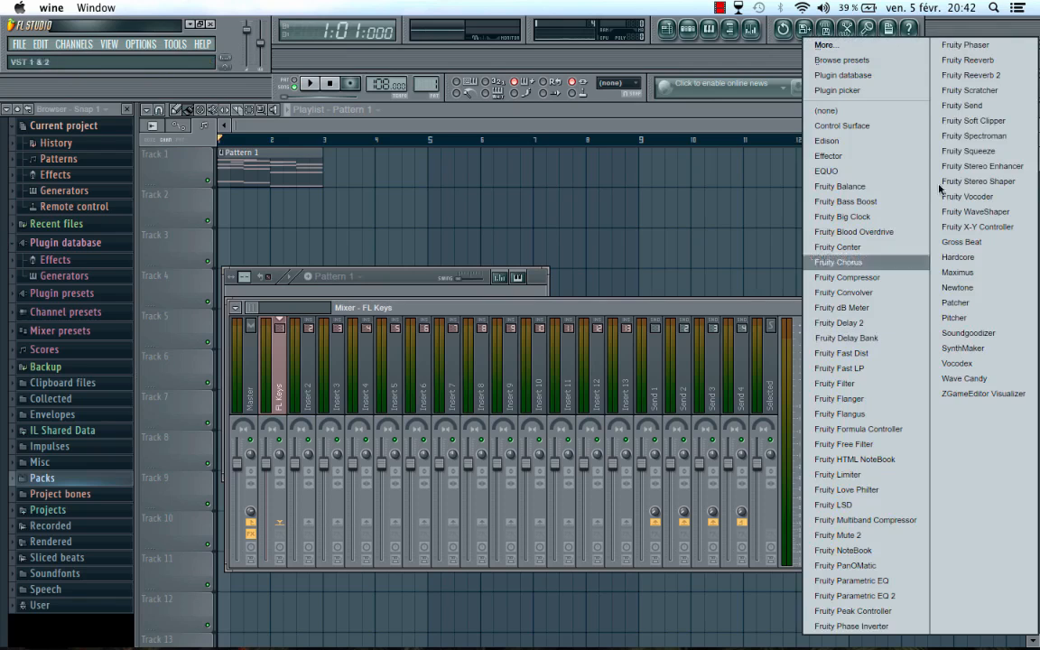
pyautogui.click(970, 75)
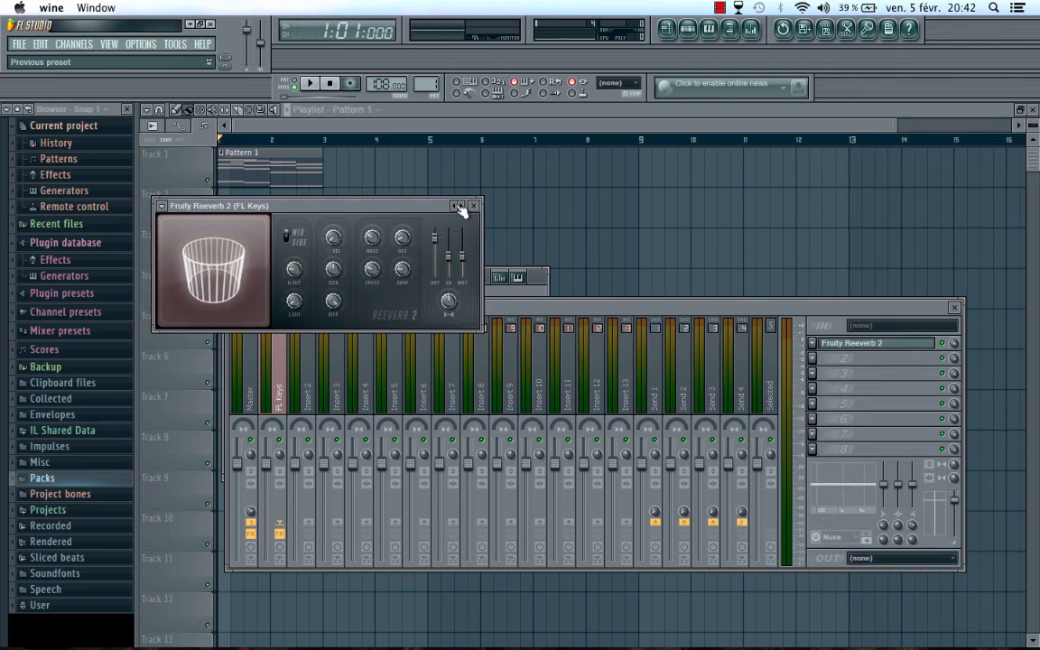
pyautogui.click(460, 206)
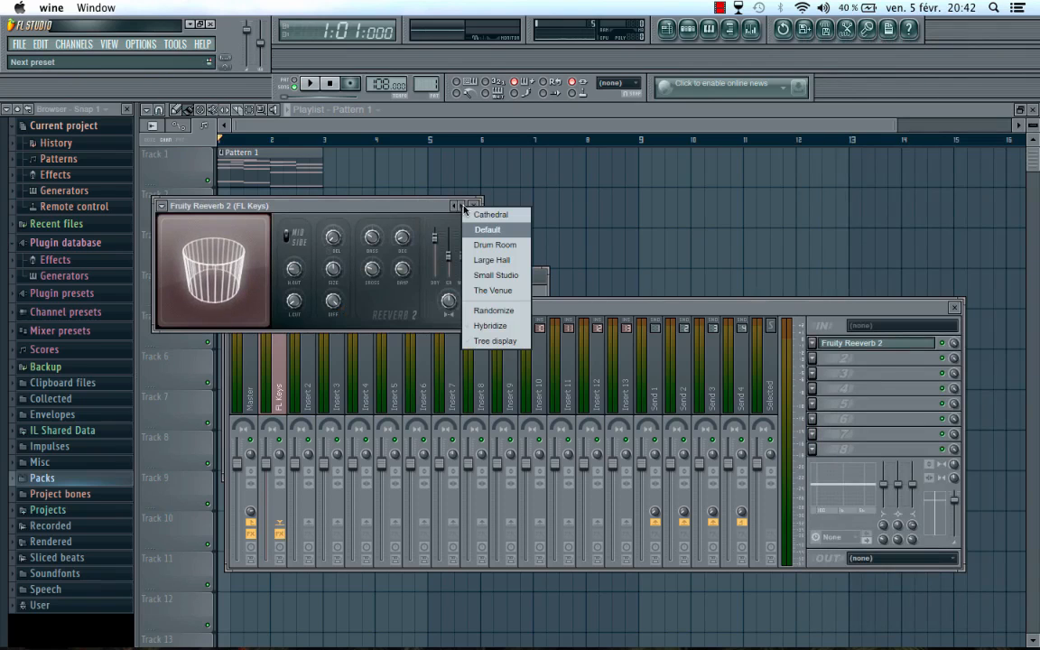
pyautogui.click(480, 218)
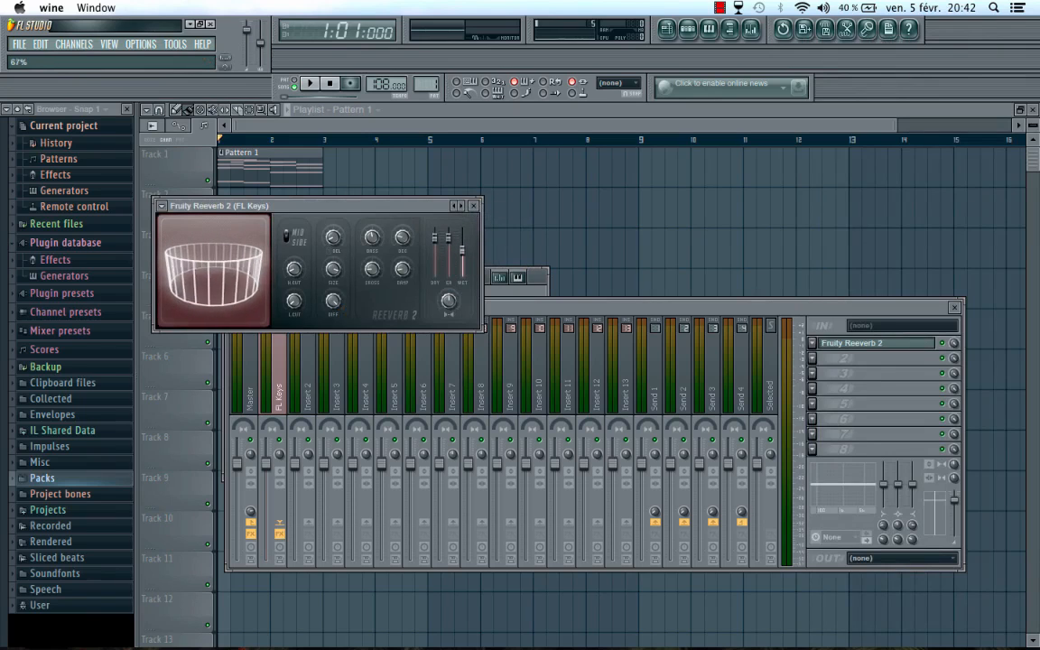
# - Balance the reverb's dry and wet levels by ear while playing Pattern 1
pyautogui.press('space')
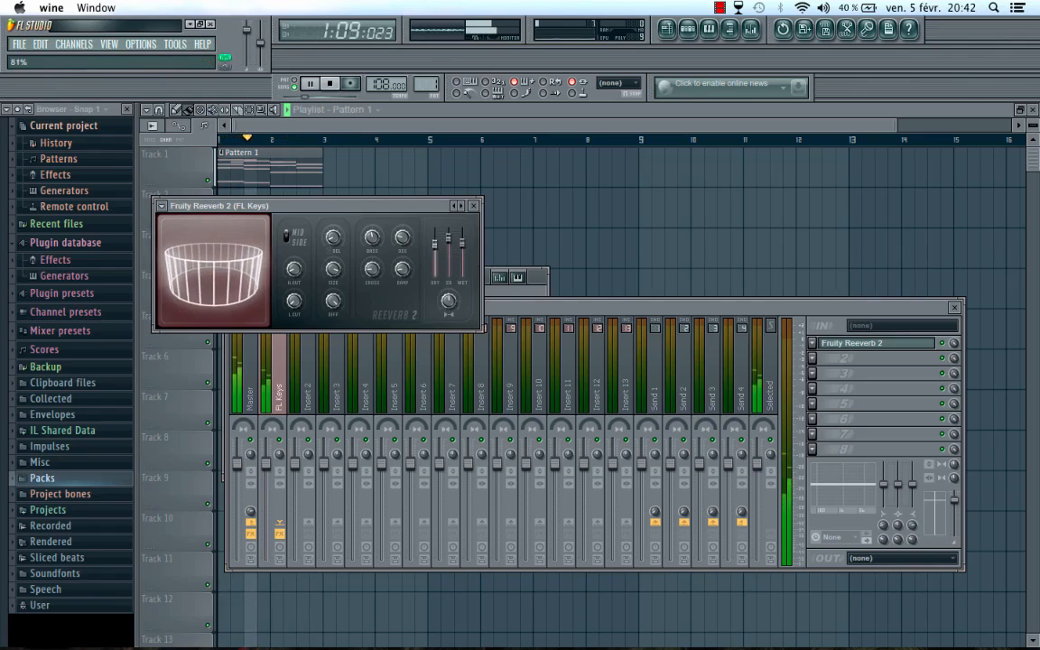
pyautogui.press('space')
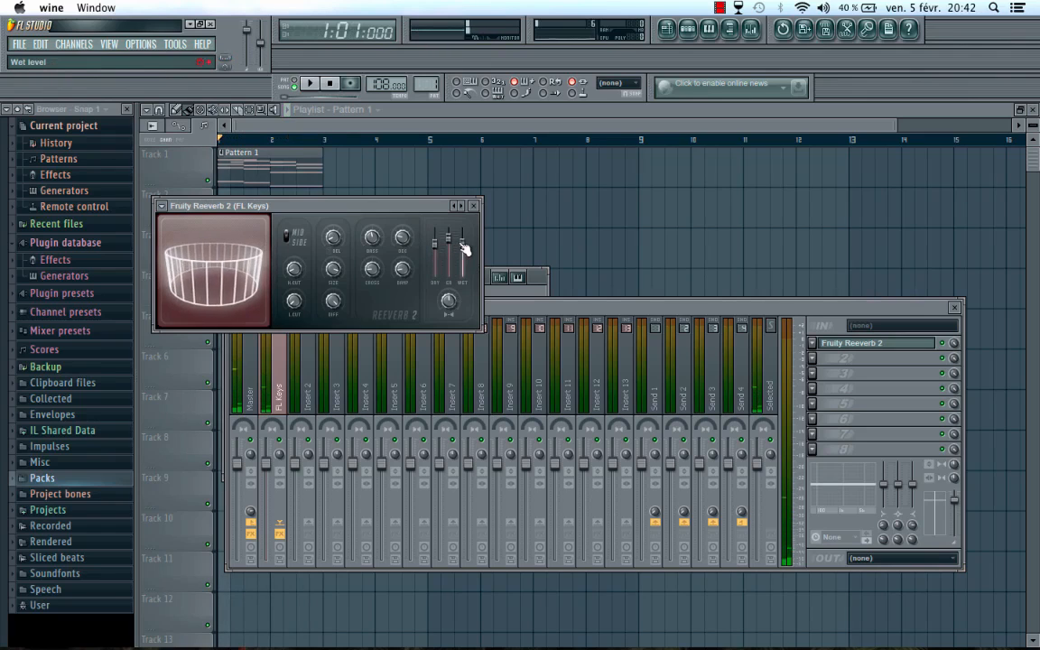
pyautogui.press('space')
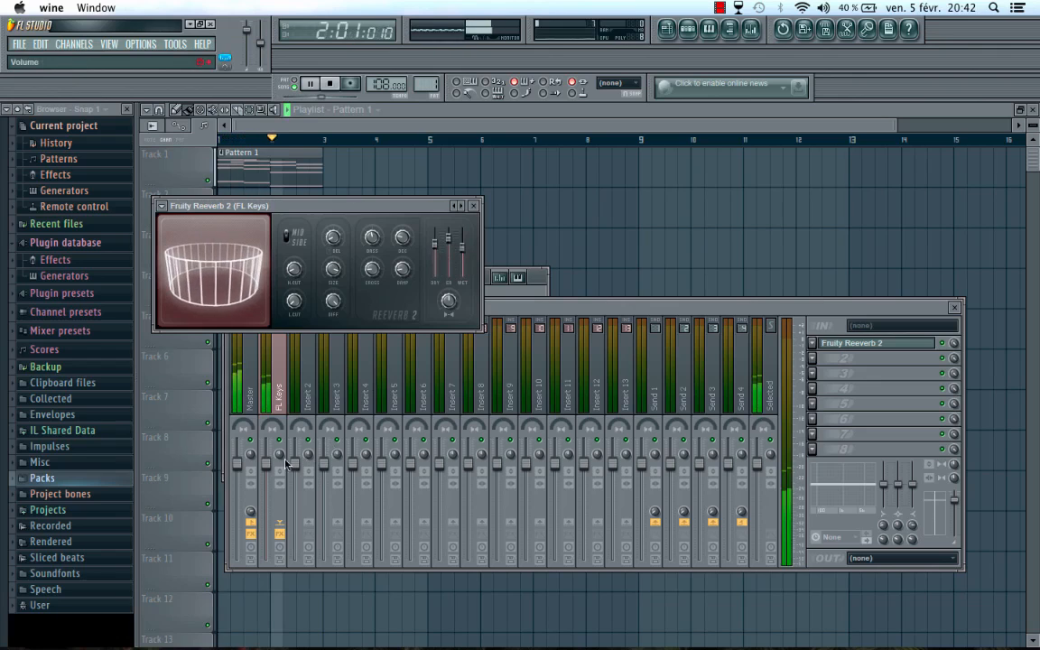
# - Lower the FL Keys mixer track's volume slightly, close the reverb and stop playback in the channel rack
pyautogui.moveTo(267, 464); pyautogui.dragTo(266, 472)
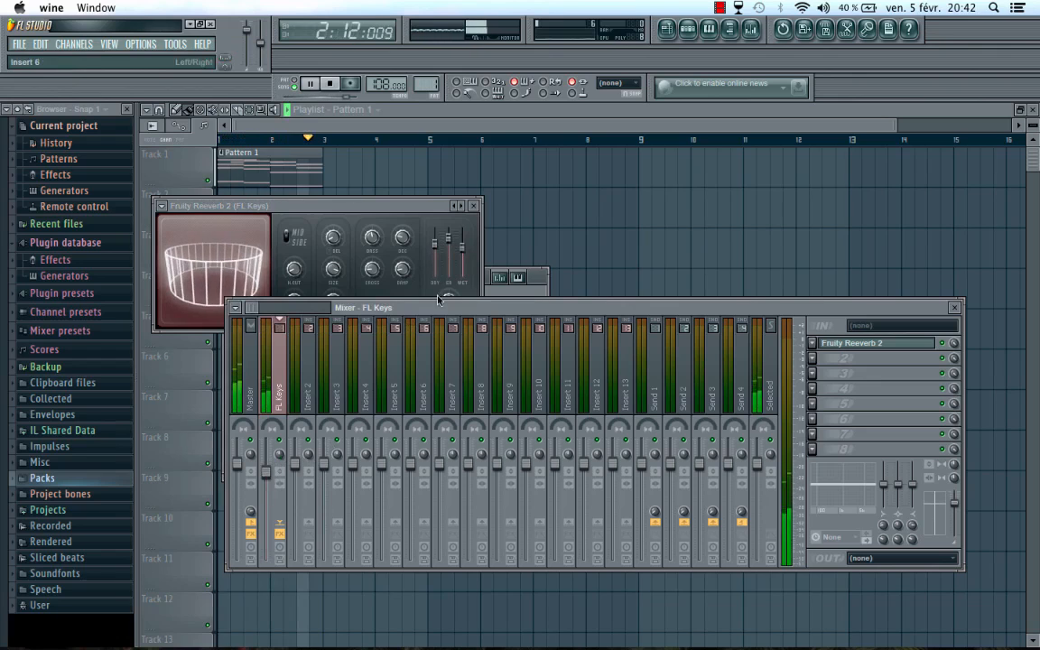
pyautogui.click(473, 206)
pyautogui.click(414, 283)
pyautogui.press('space')
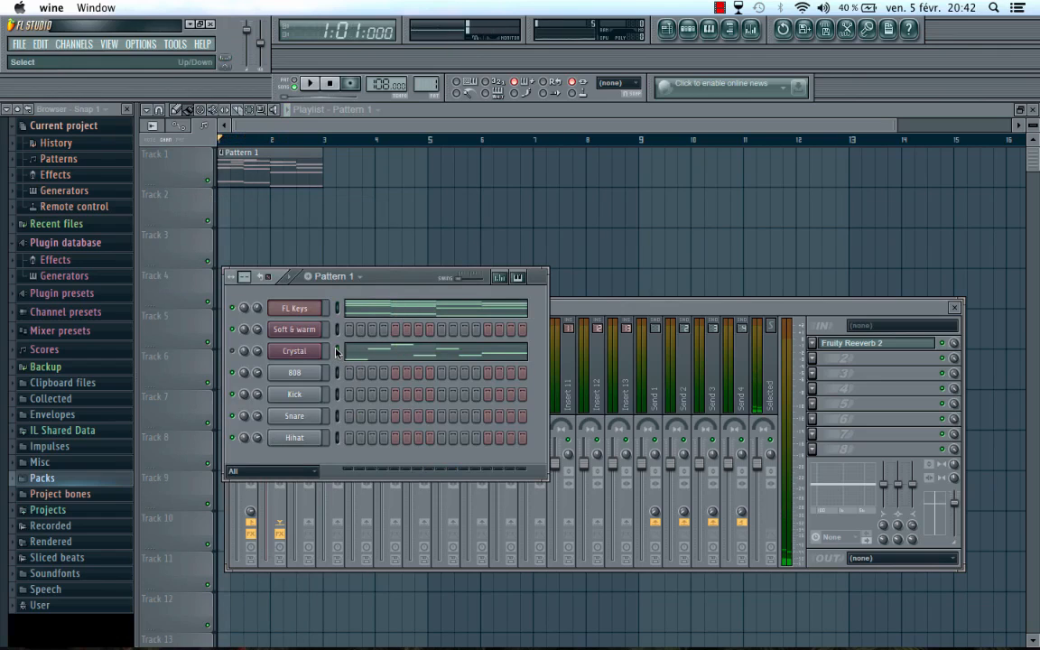
# - Unmute the Crystal channel and select the Crystal bell preset in its Harmor synth
pyautogui.click(232, 351)
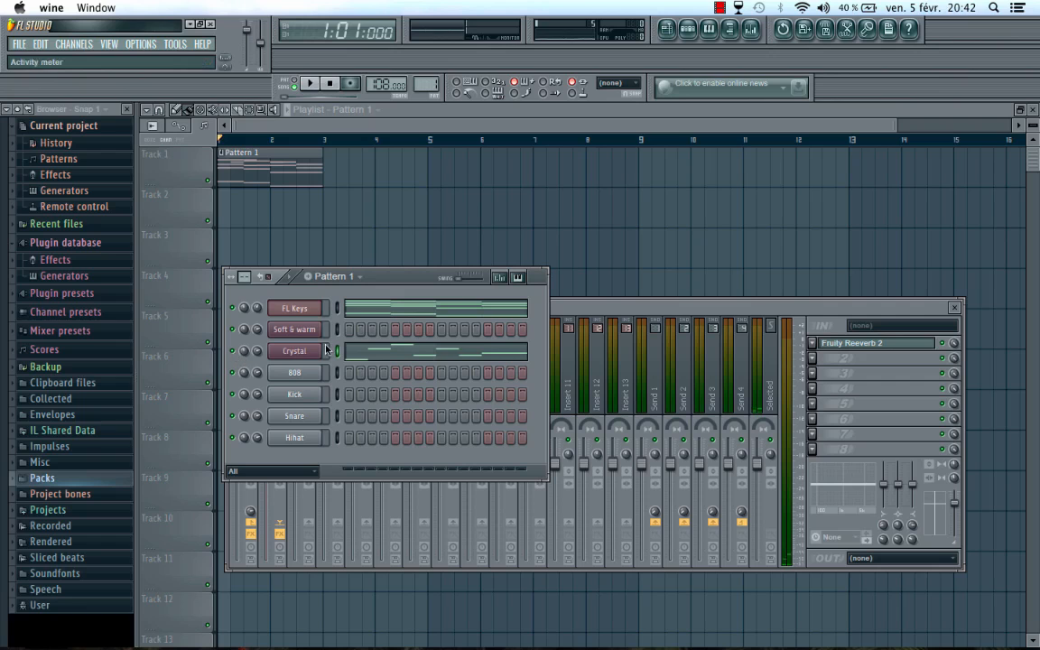
pyautogui.click(298, 351)
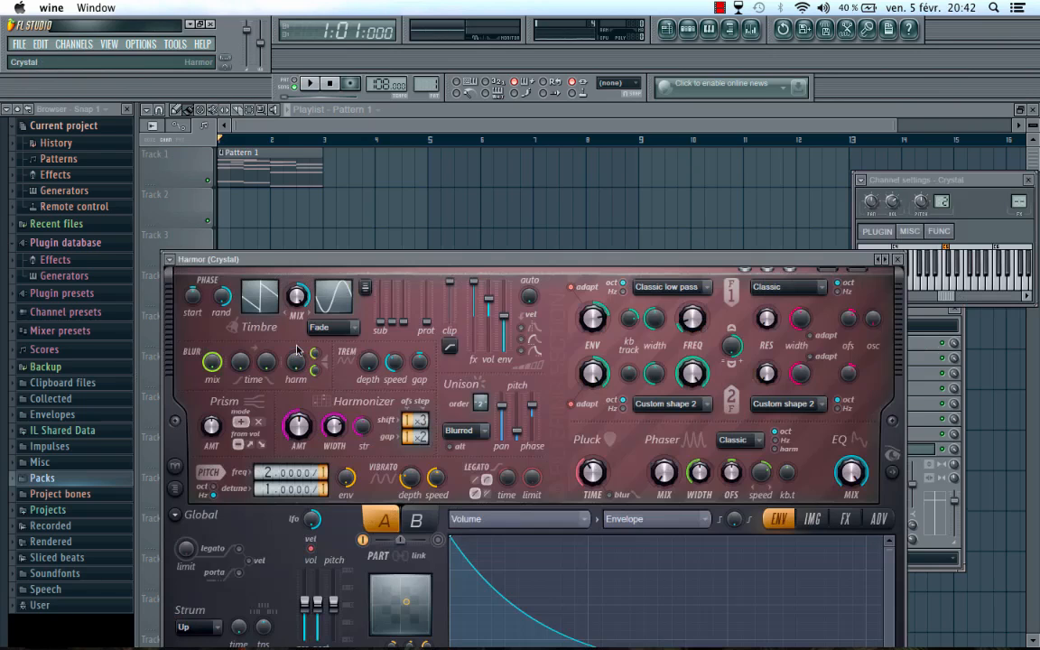
pyautogui.moveTo(401, 257); pyautogui.dragTo(404, 159)
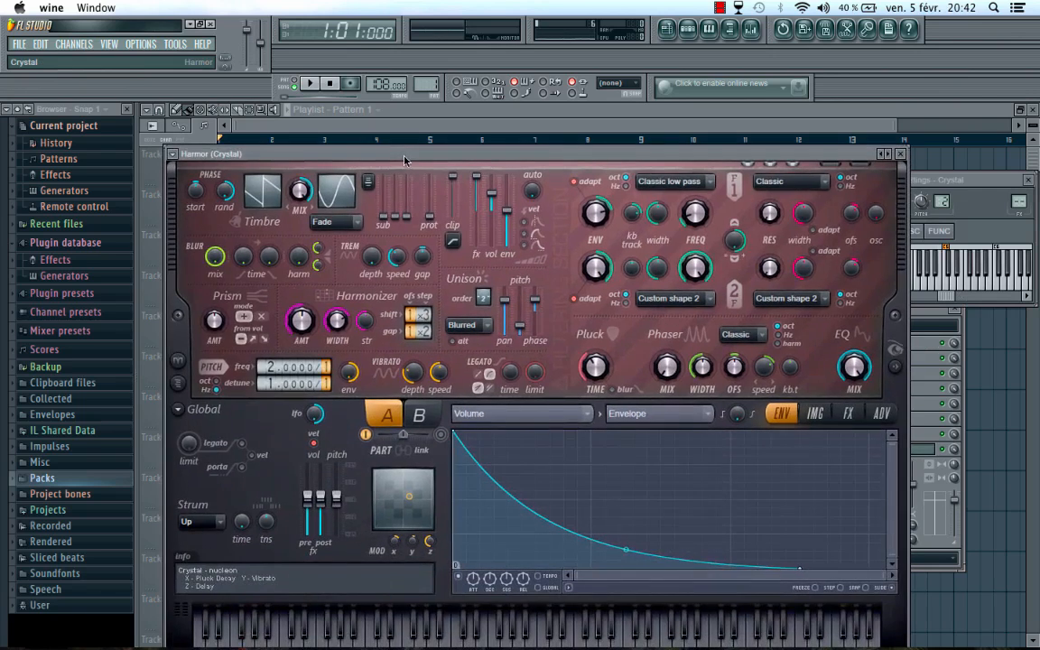
pyautogui.click(889, 155)
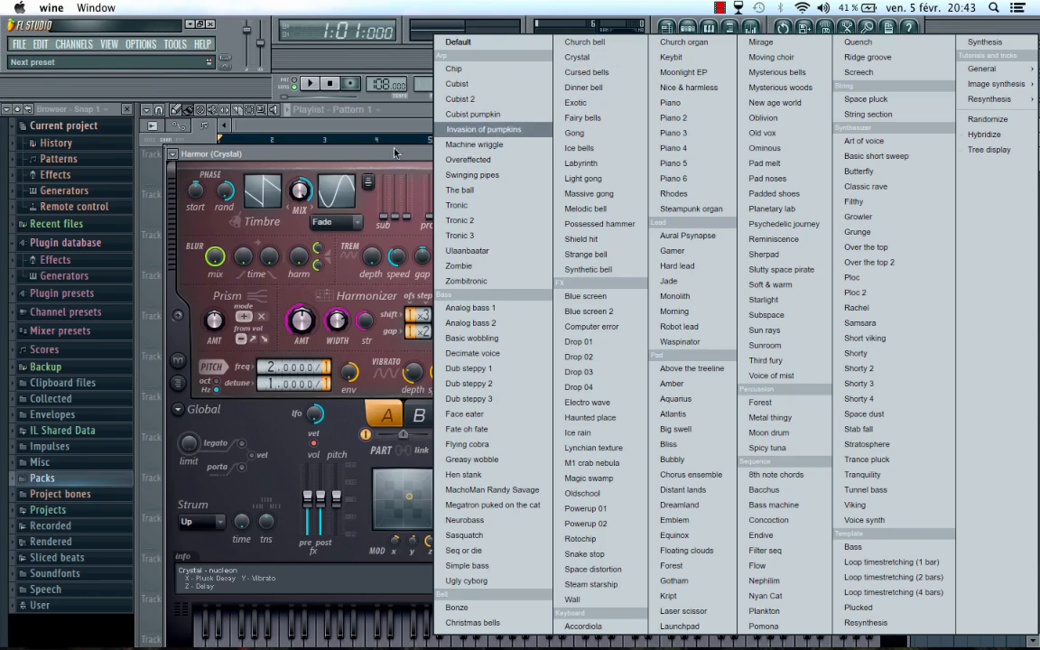
pyautogui.click(585, 59)
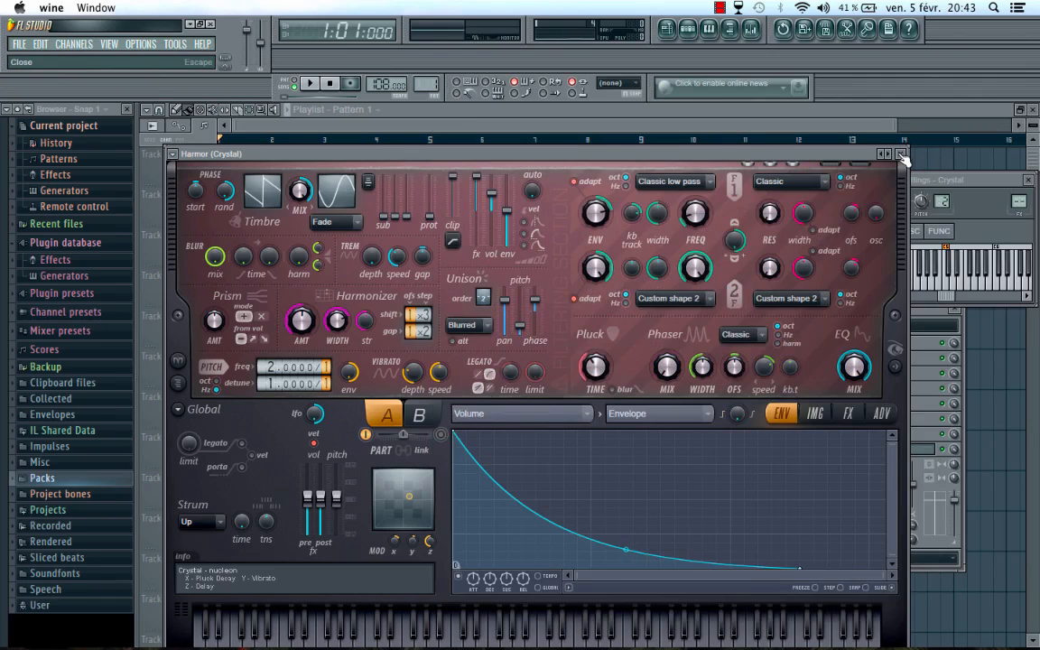
pyautogui.click(901, 154)
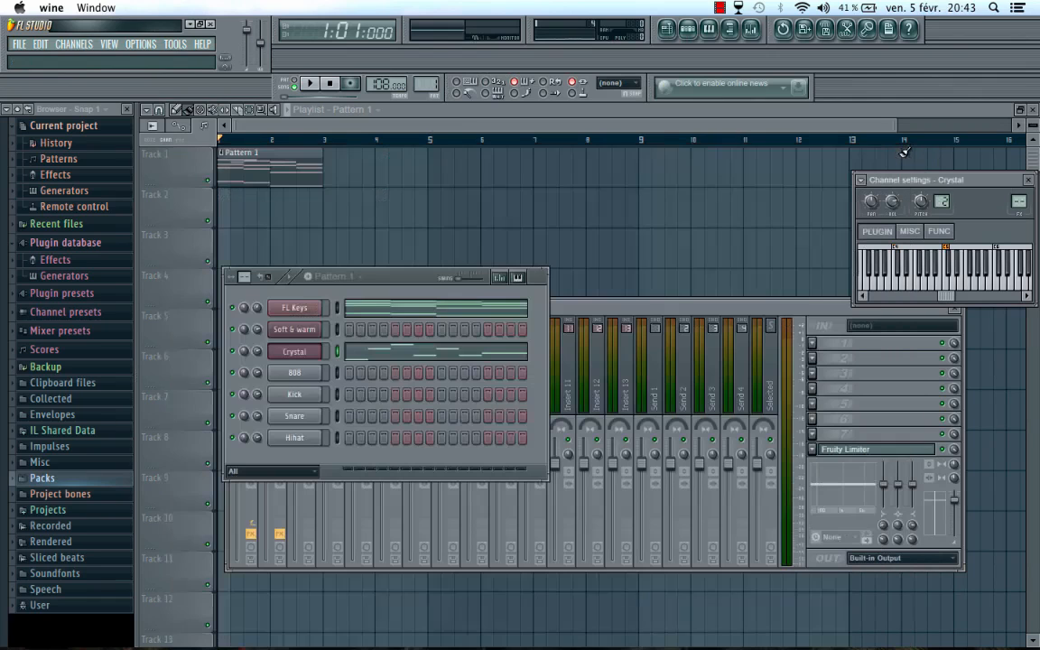
# - Open the Crystal channel's melody in the piano roll and turn off the ghost channels helper
pyautogui.click(369, 361)
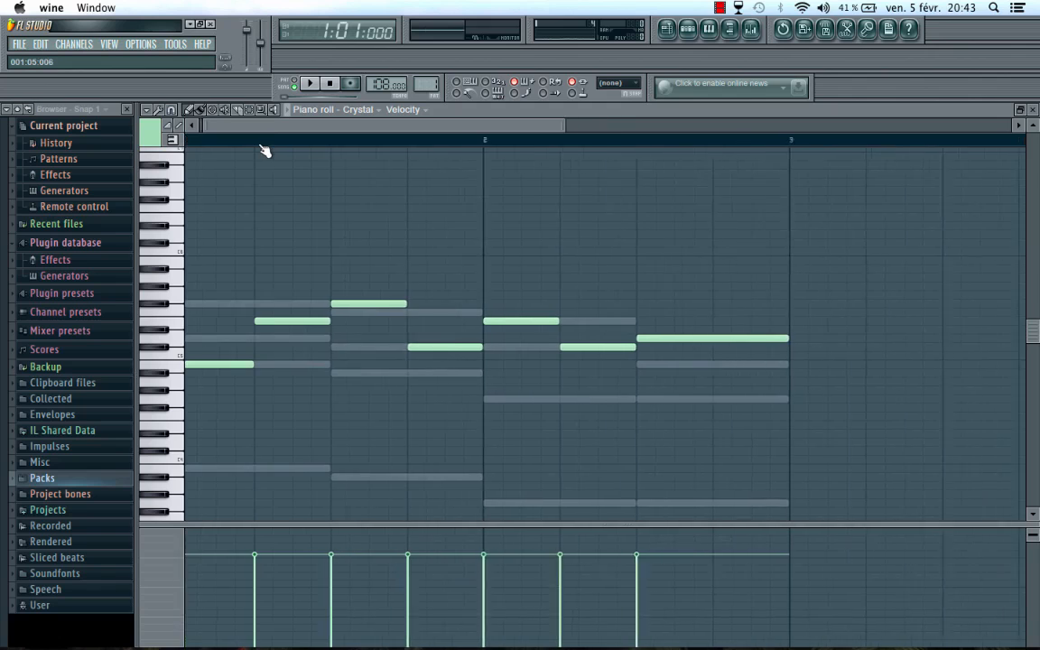
pyautogui.scroll(-3, 264, 150)
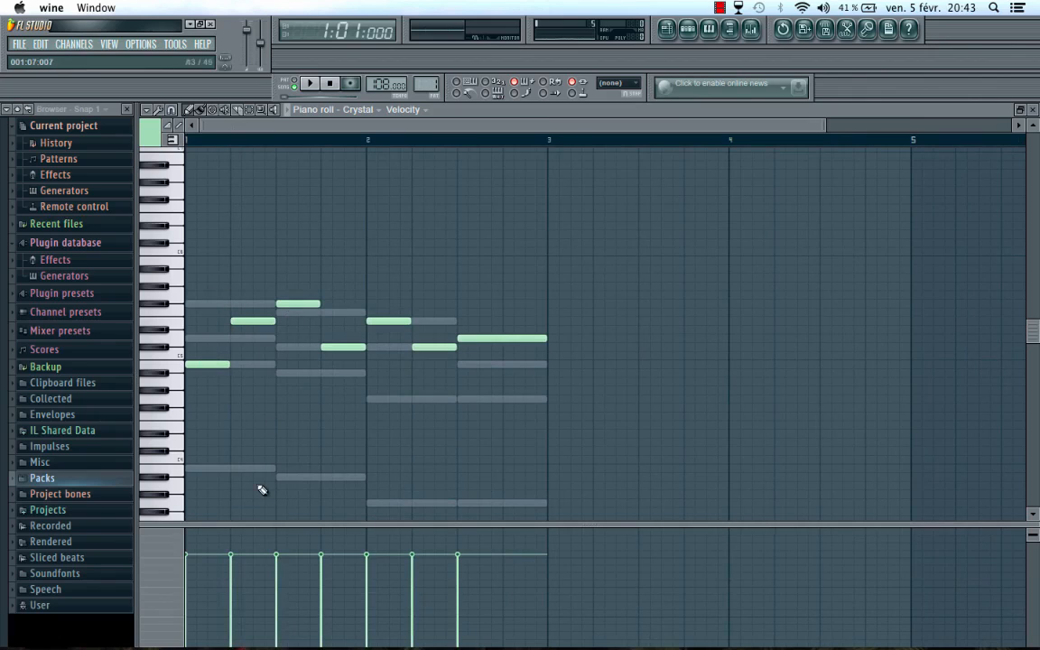
pyautogui.click(145, 109)
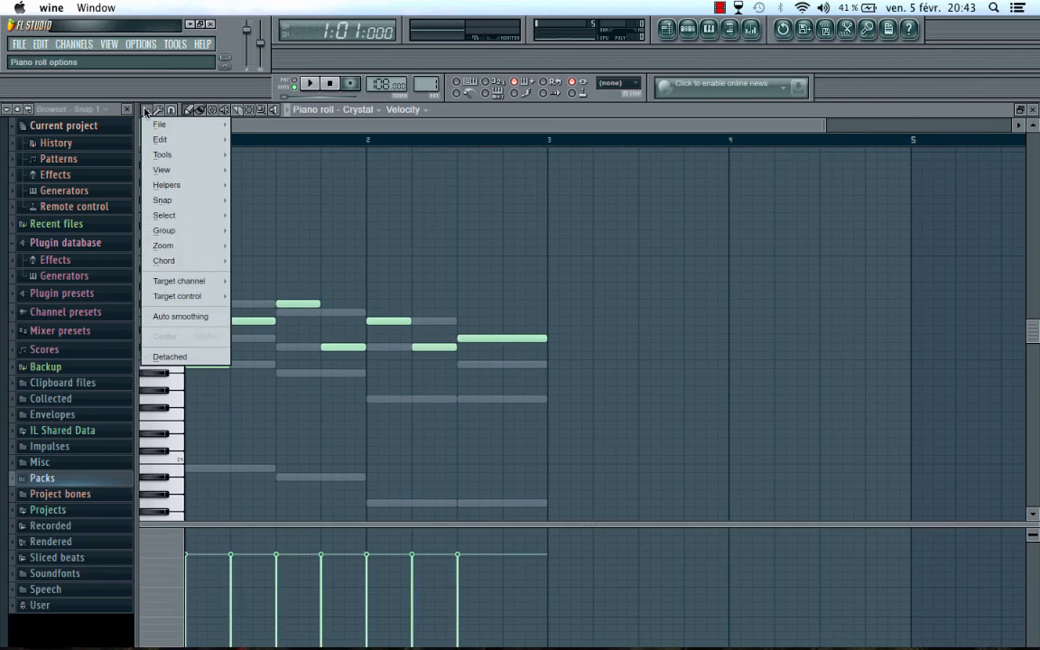
pyautogui.moveTo(180, 185)
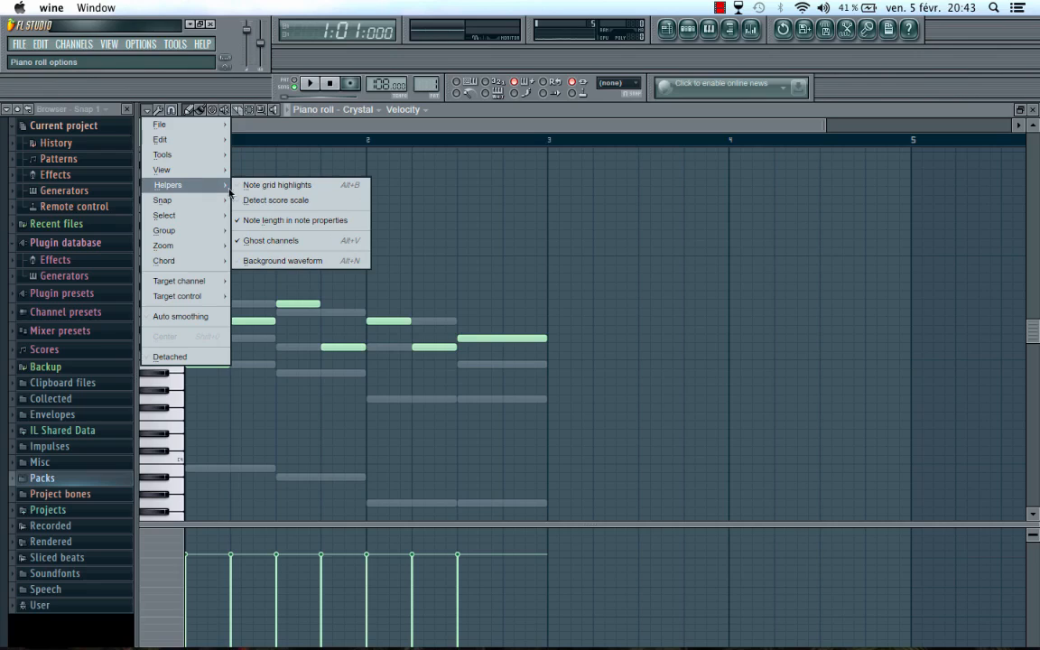
pyautogui.click(280, 242)
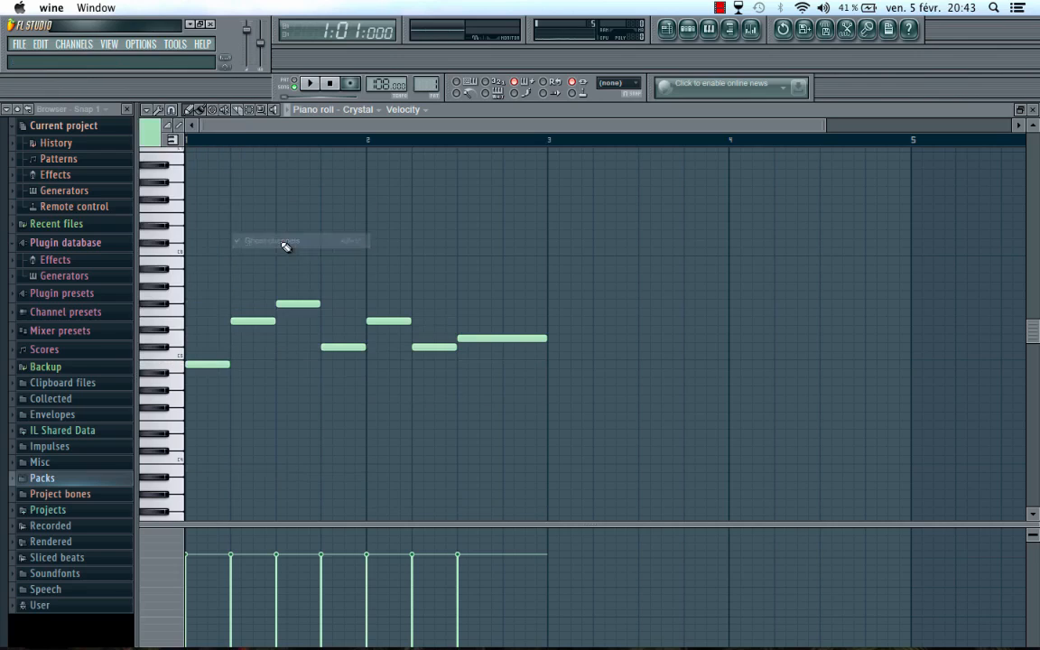
# - Turn the ghost channels helper back on in Crystal's piano roll
pyautogui.click(145, 111)
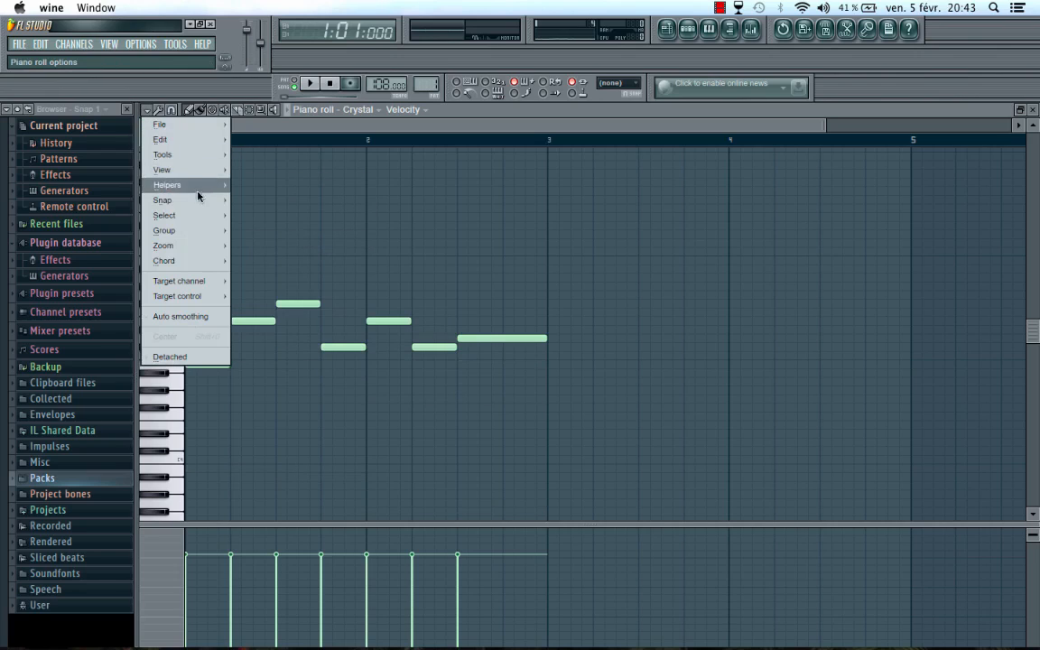
pyautogui.moveTo(204, 185)
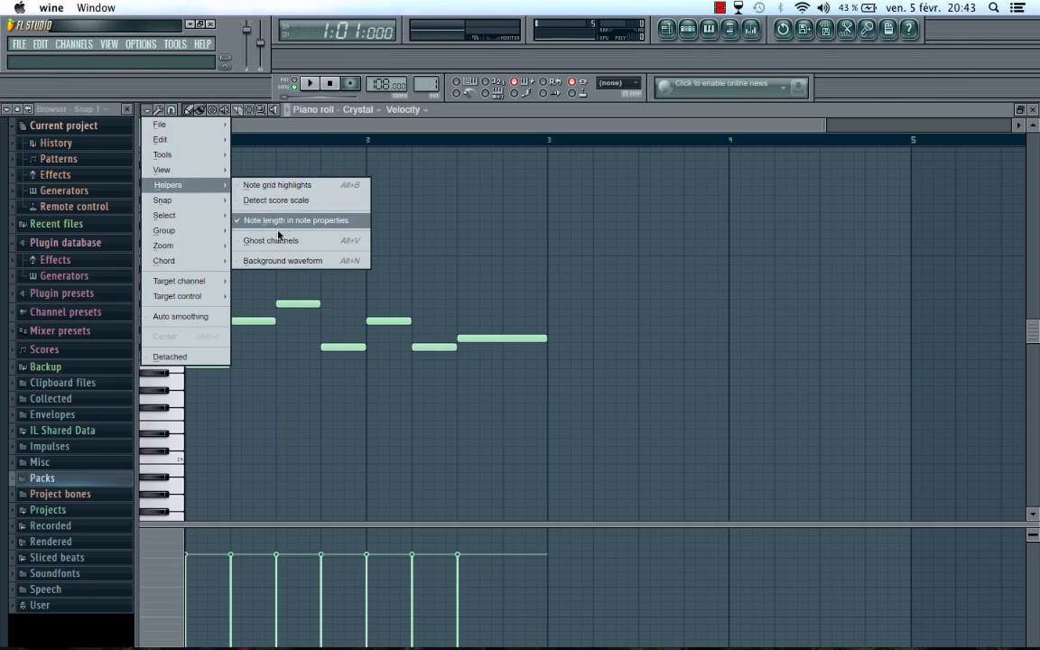
pyautogui.click(273, 240)
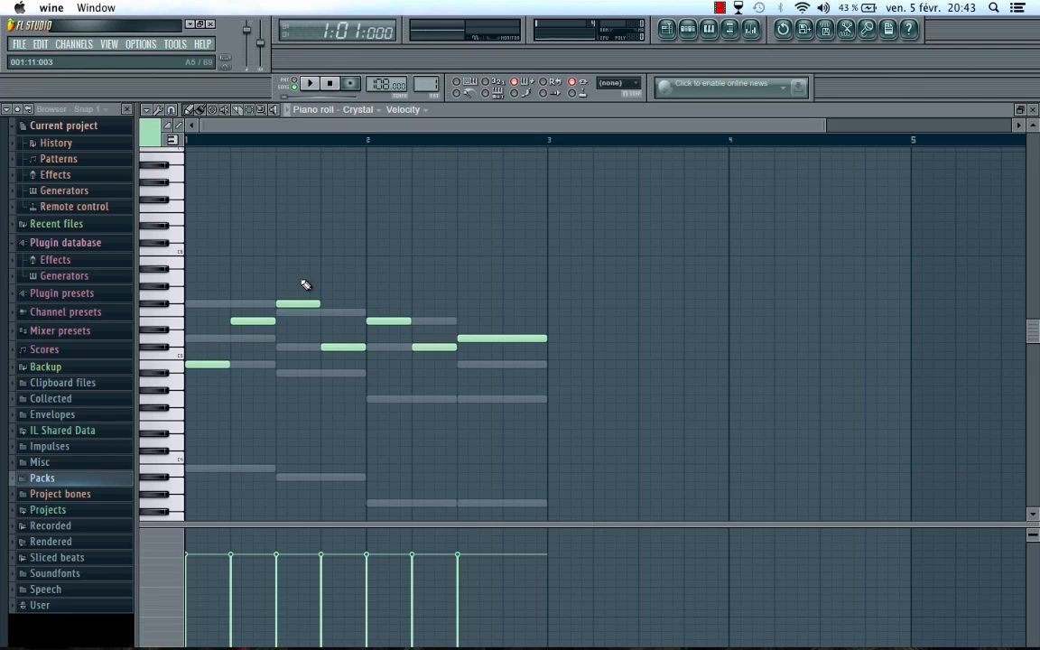
# - Play Pattern 1 with the Crystal melody over the piano chords and bring up the channel rack
pyautogui.press('space')
pyautogui.click(687, 33)
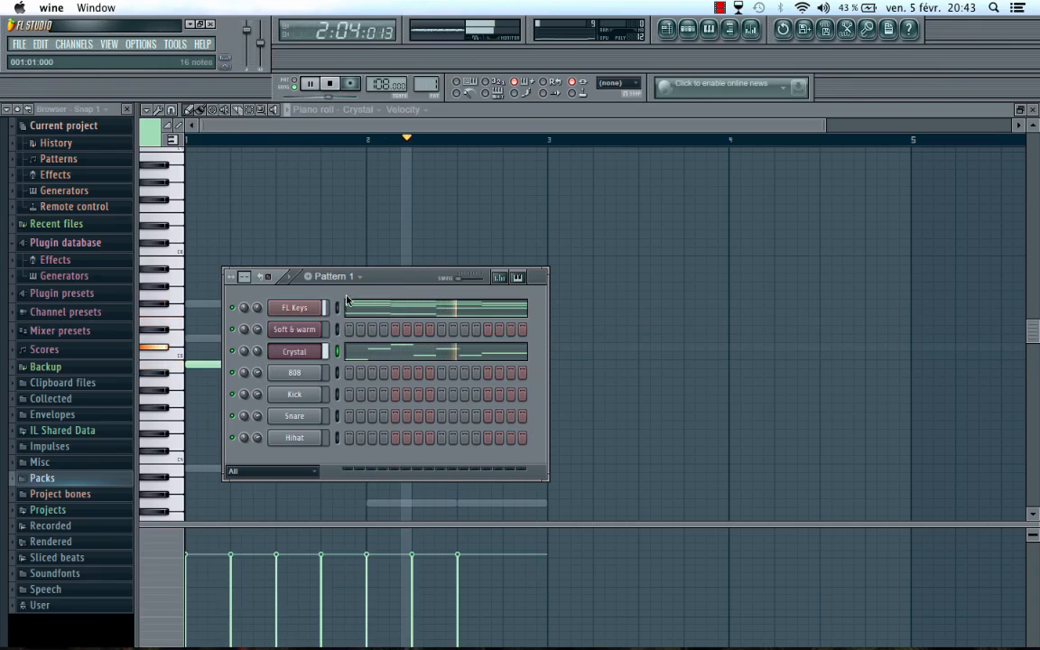
# - Stop playback, hide the channel rack and duplicate all Crystal melody notes so the copy starts at bar 3
pyautogui.press('space')
pyautogui.press('F6')
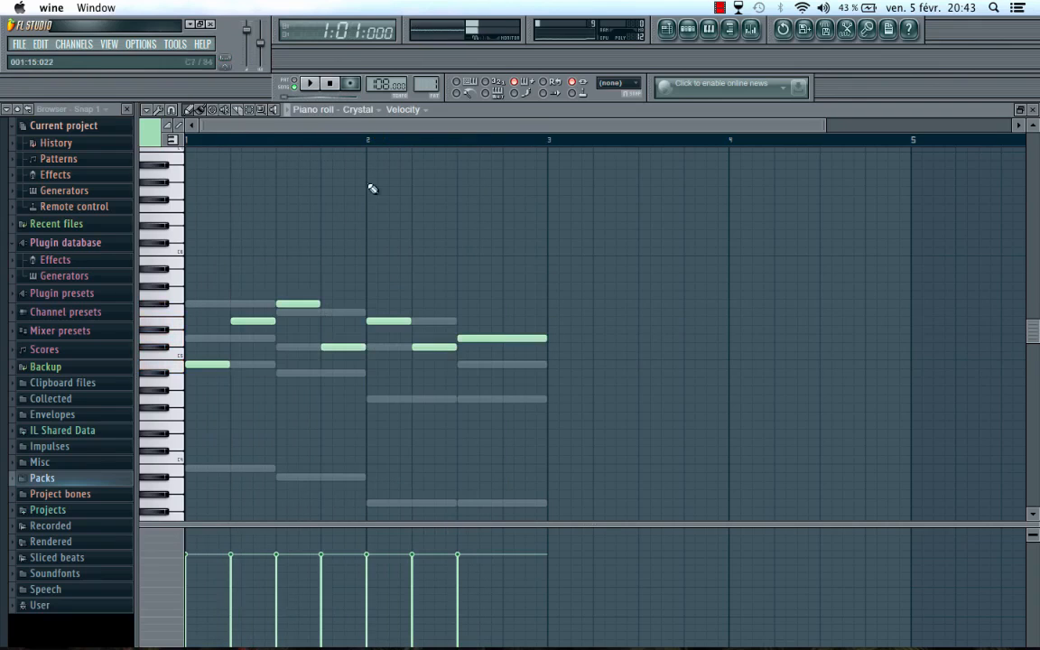
pyautogui.moveTo(532, 380); pyautogui.dragTo(178, 278)
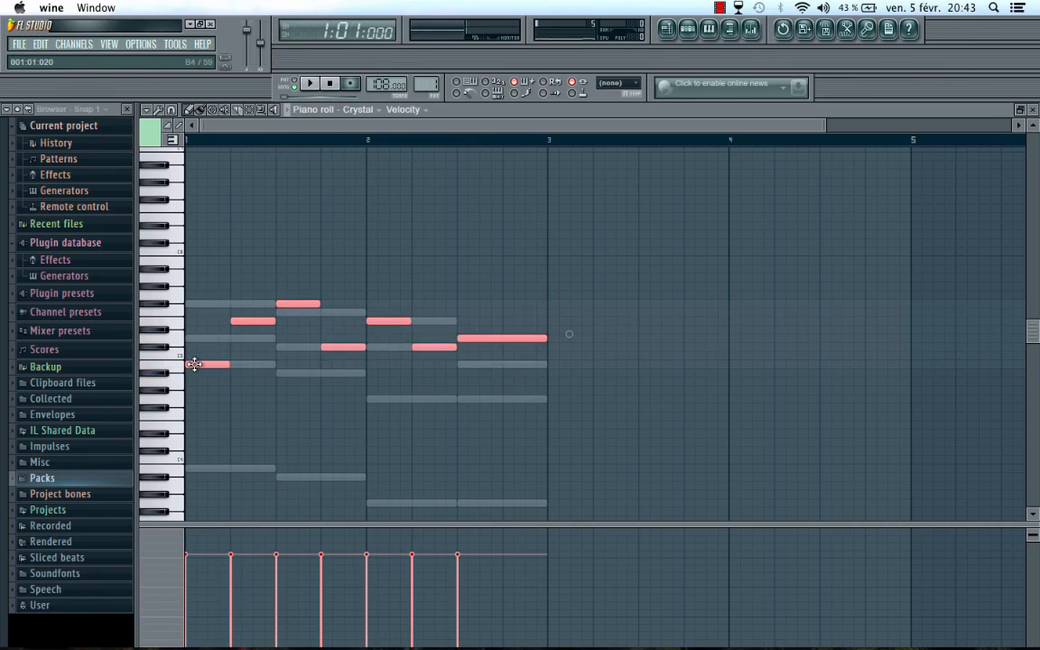
pyautogui.moveTo(190, 365); pyautogui.dragTo(551, 358)
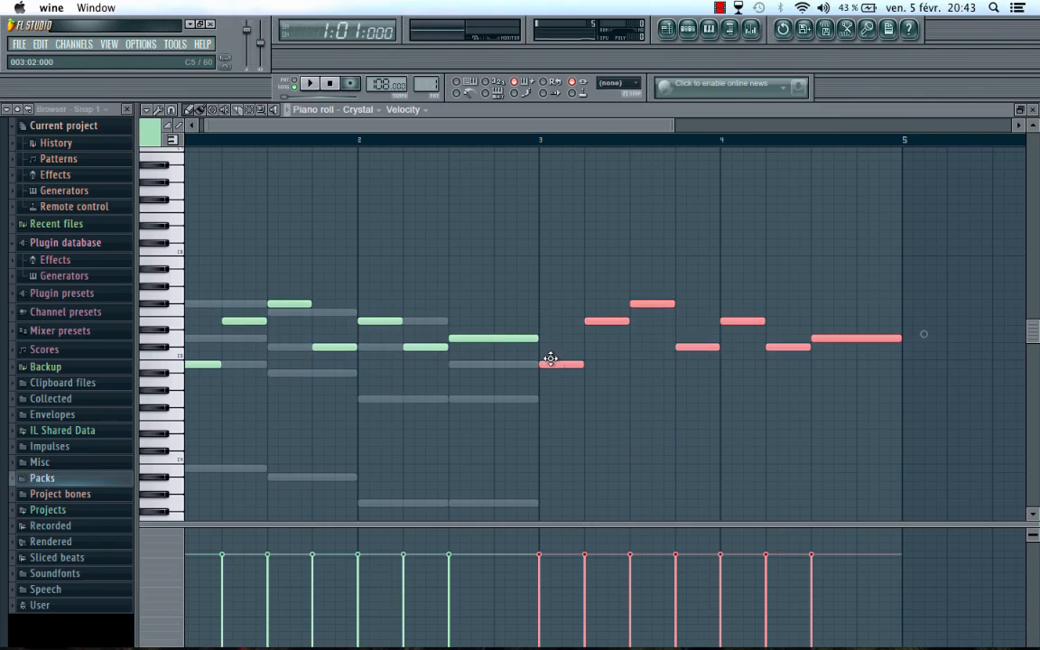
# - Open the FL Keys piano roll and duplicate all its chords so the copy starts at bar 3
pyautogui.click(688, 29)
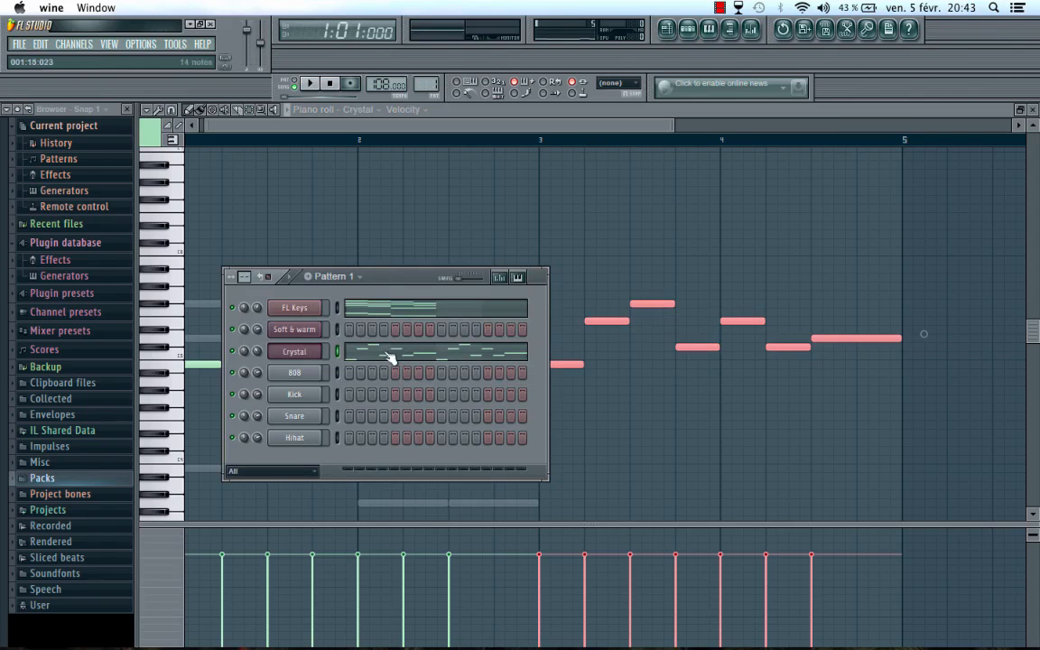
pyautogui.click(377, 314)
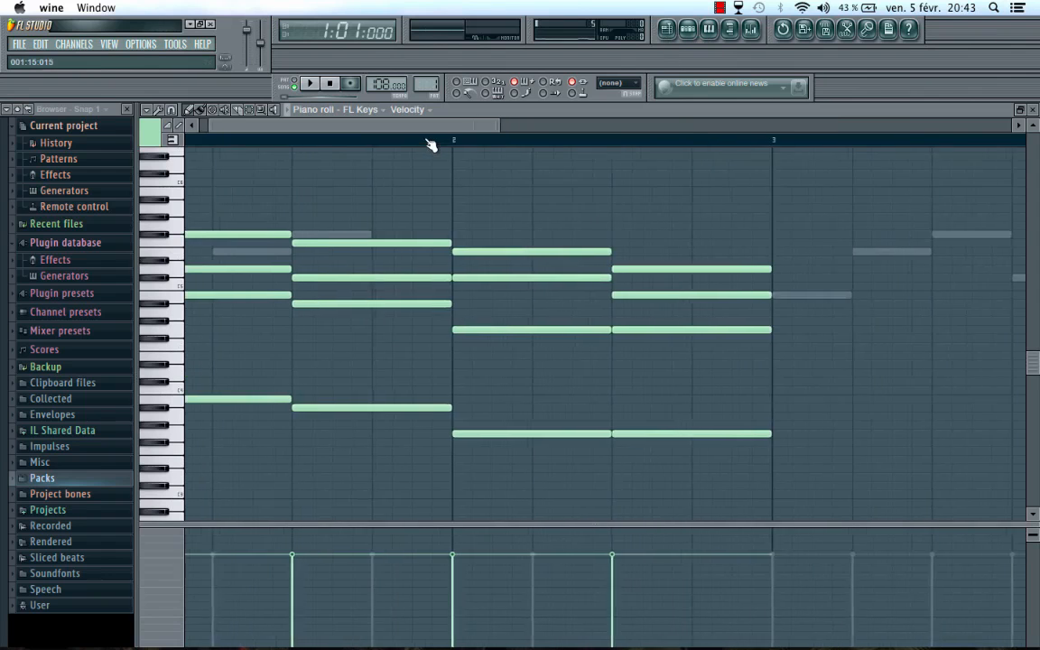
pyautogui.scroll(-3, 429, 144)
pyautogui.moveTo(421, 436); pyautogui.dragTo(101, 204)
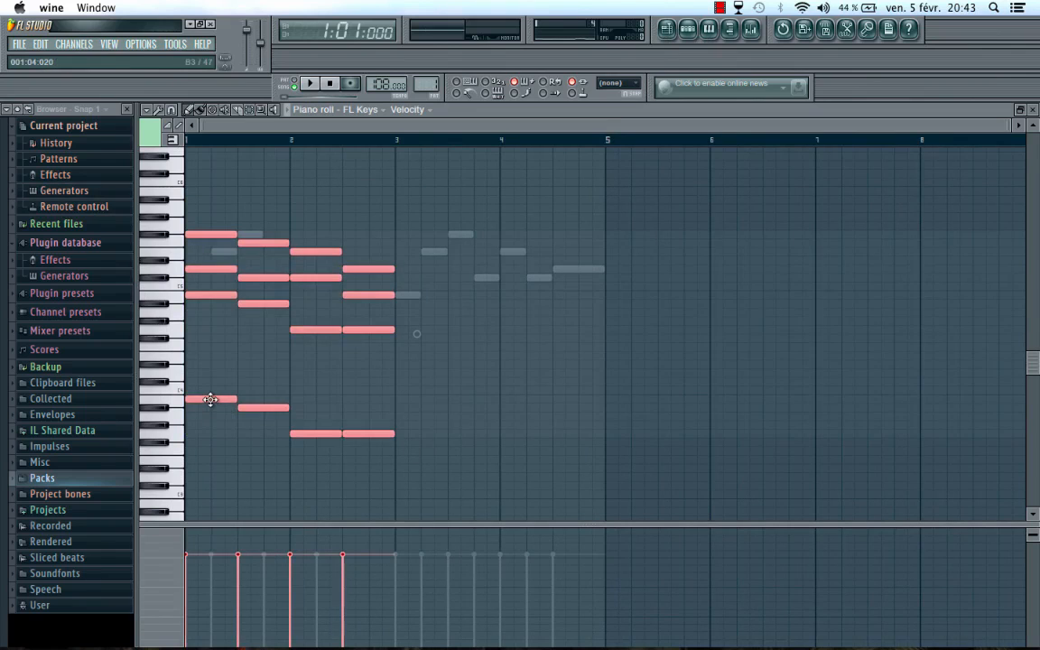
pyautogui.moveTo(214, 399); pyautogui.dragTo(415, 399)
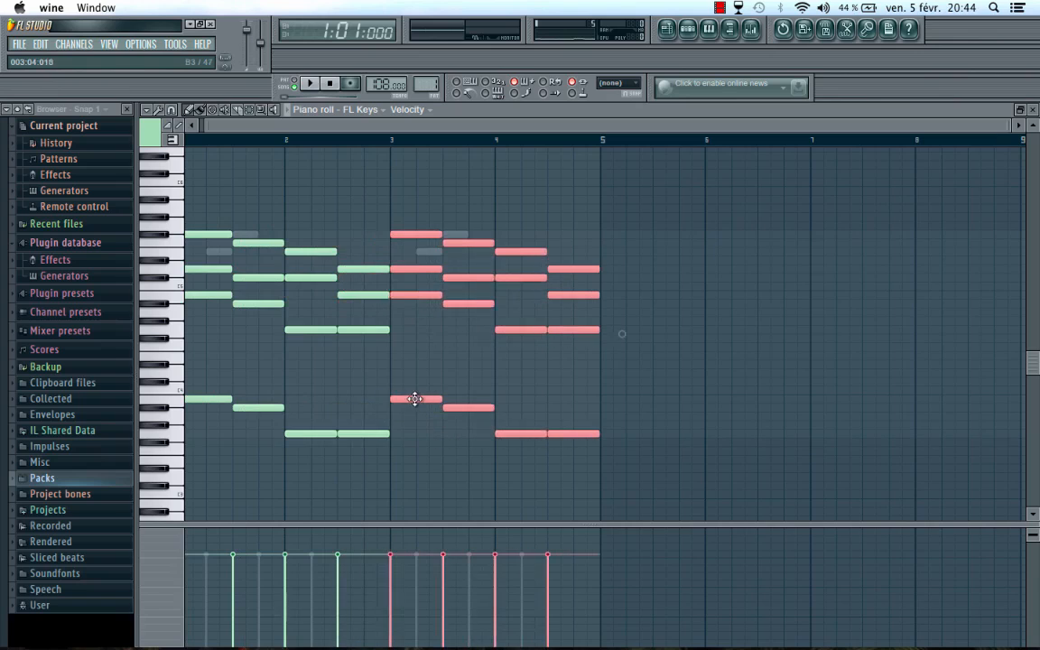
# - Reopen Crystal's piano roll and play the extended melody over the repeated chords
pyautogui.press('F6')
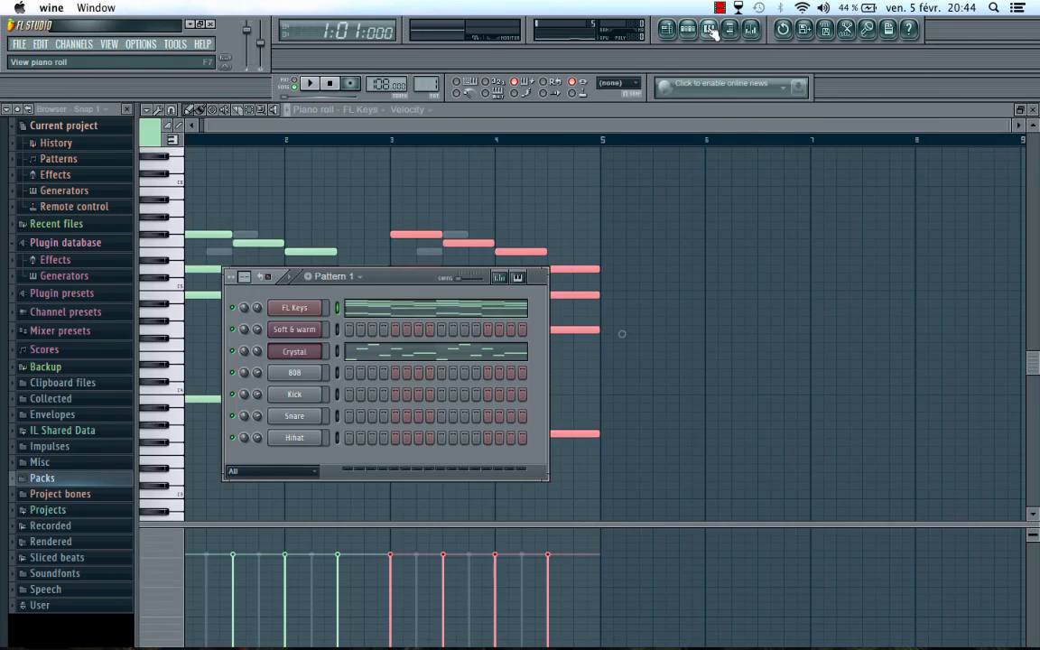
pyautogui.click(686, 30)
pyautogui.click(686, 30)
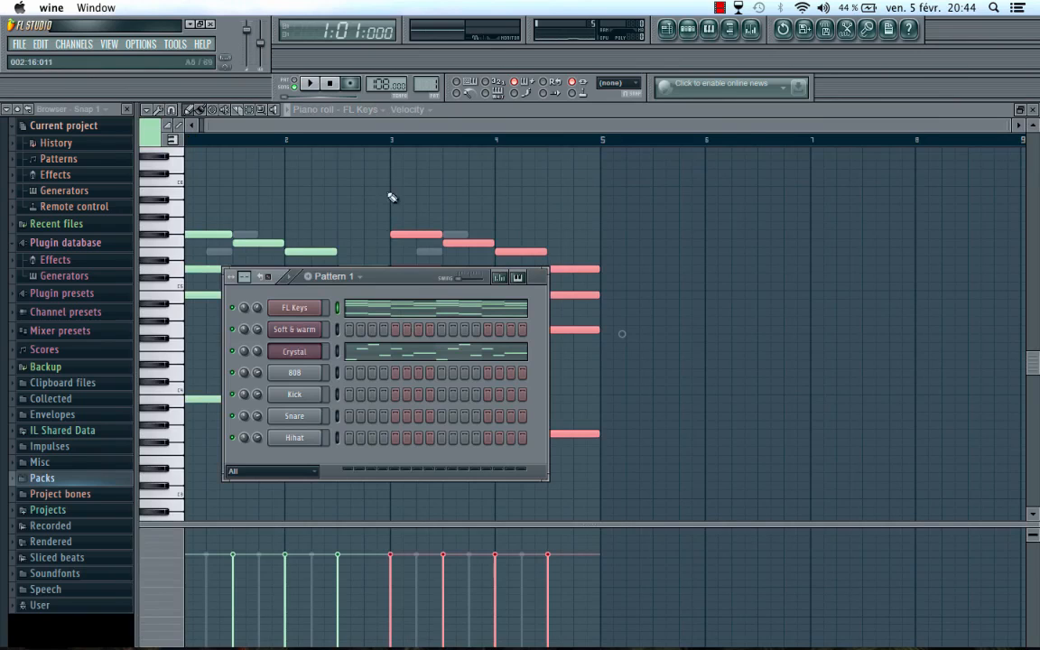
pyautogui.click(394, 347)
pyautogui.press('space')
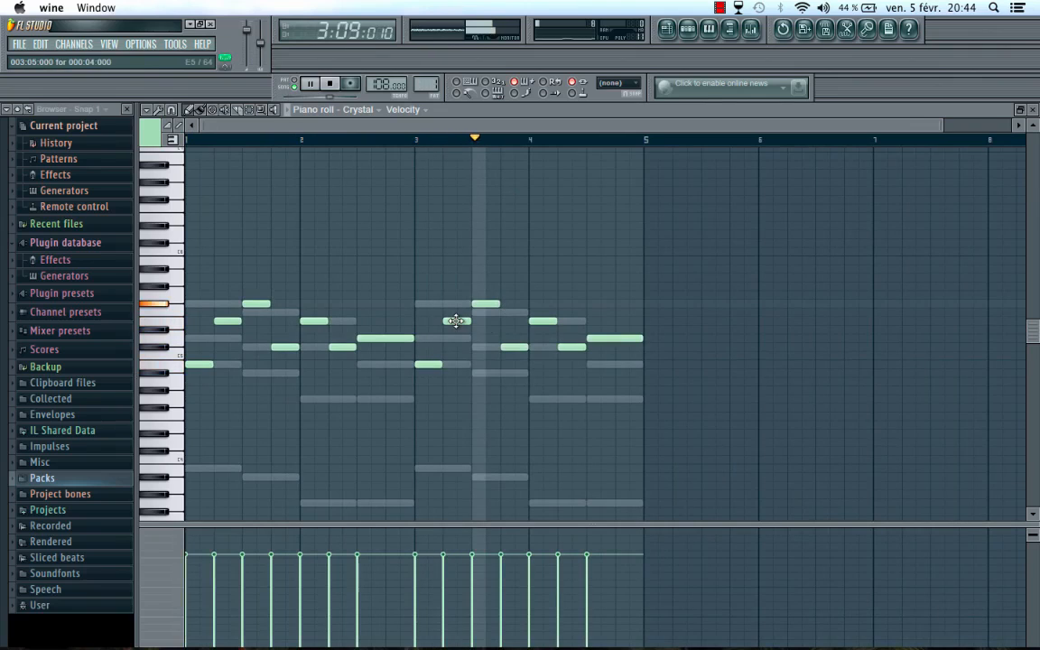
pyautogui.press('space')
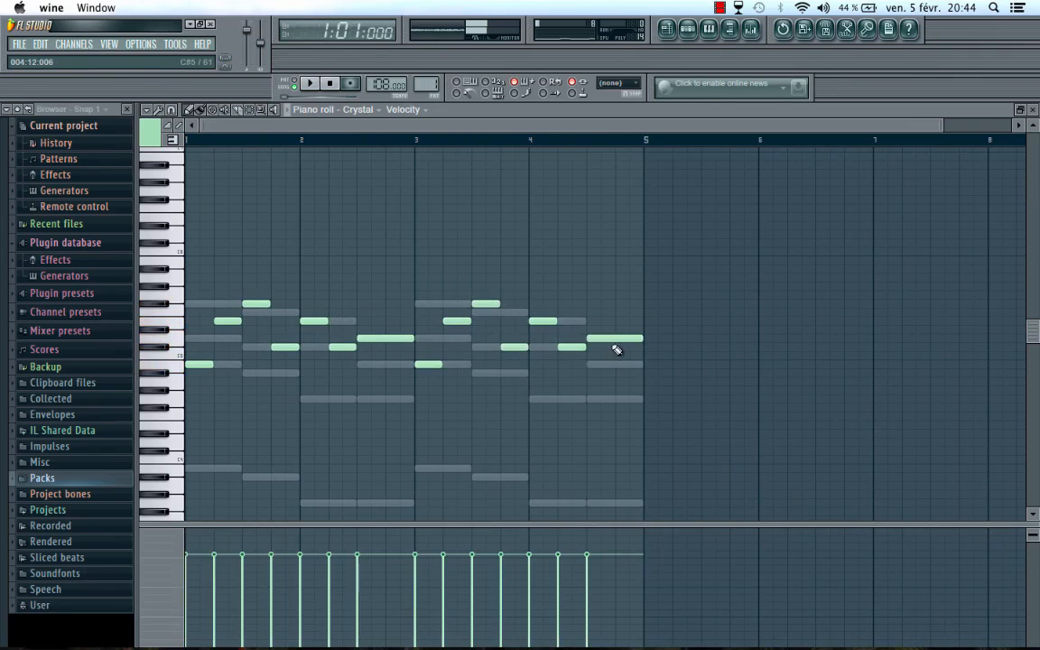
# - Try the long last Crystal note in bar 4 at E5 and at F5, playing back each version
pyautogui.moveTo(615, 348); pyautogui.dragTo(608, 321)
pyautogui.press('space')
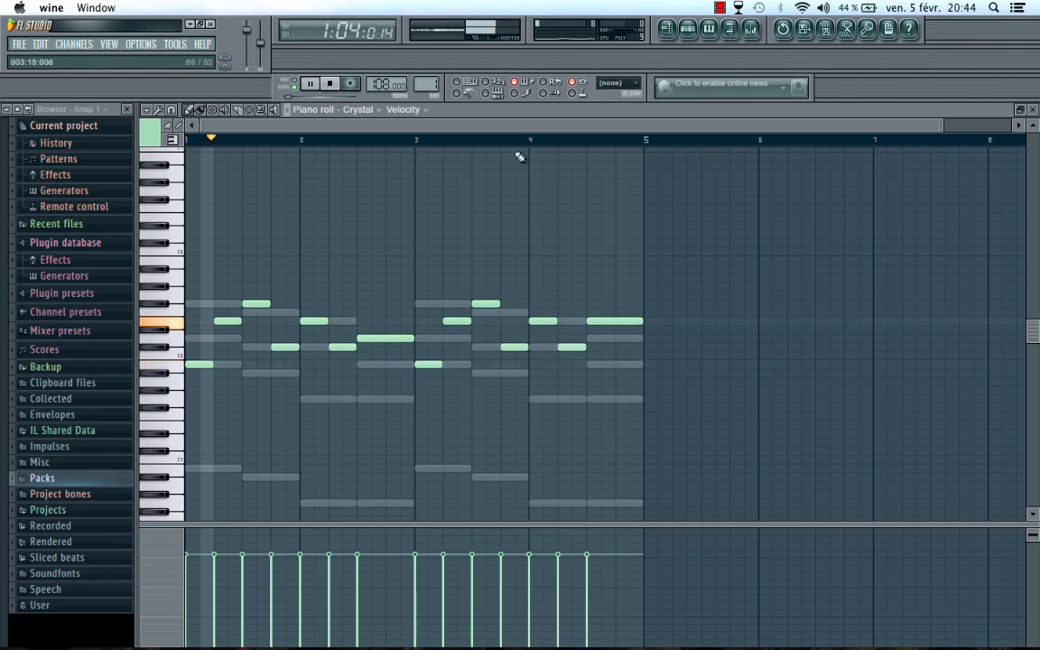
pyautogui.click(519, 141)
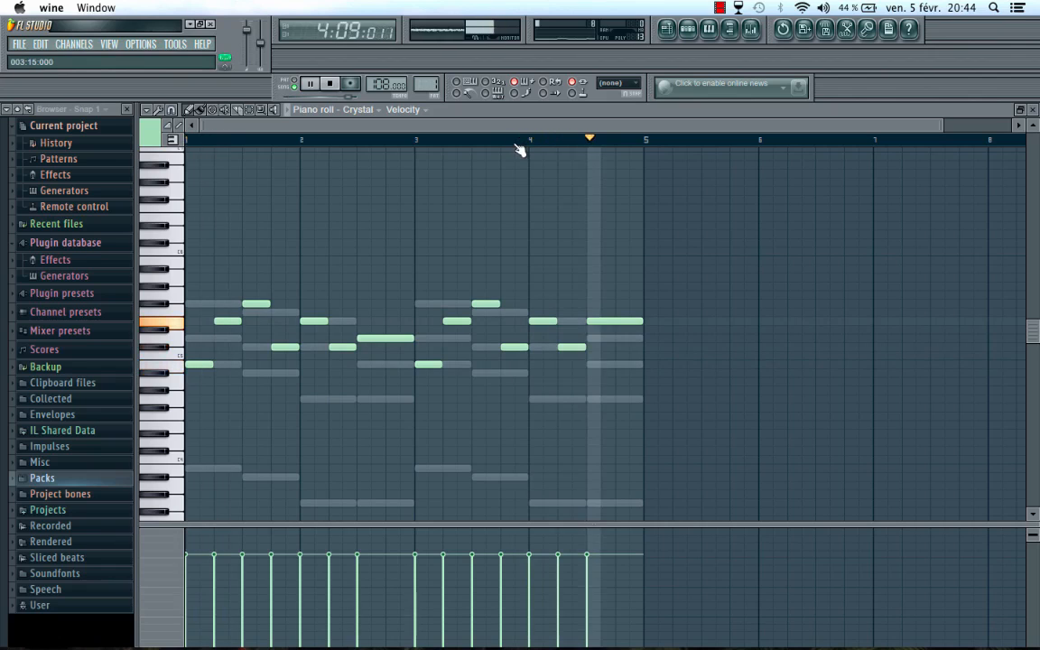
pyautogui.press('space')
pyautogui.moveTo(594, 319); pyautogui.dragTo(594, 310)
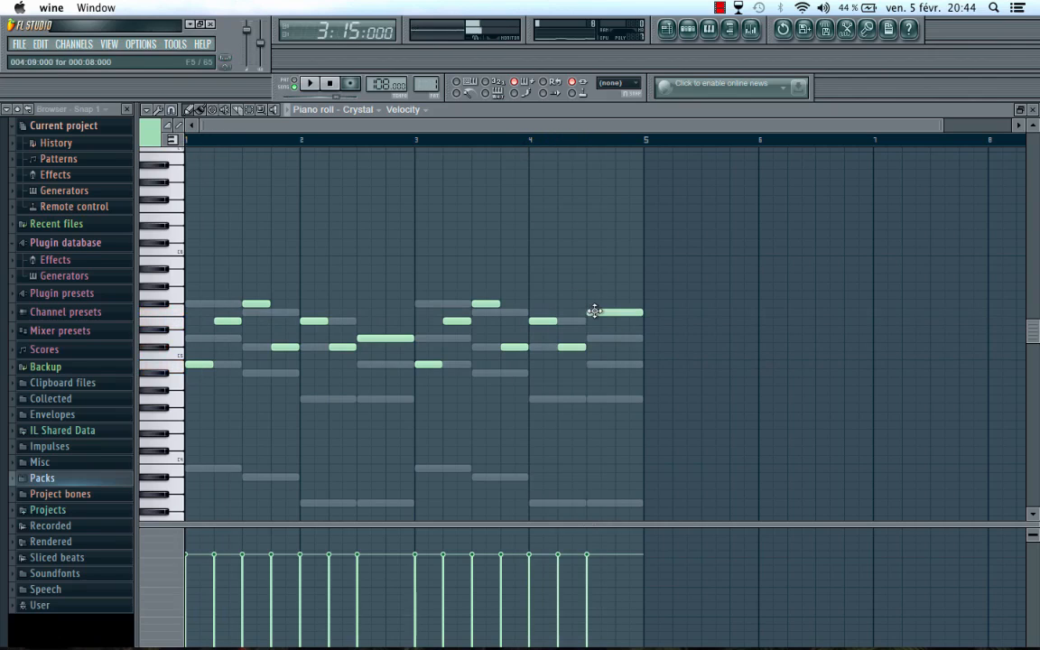
pyautogui.click(434, 142)
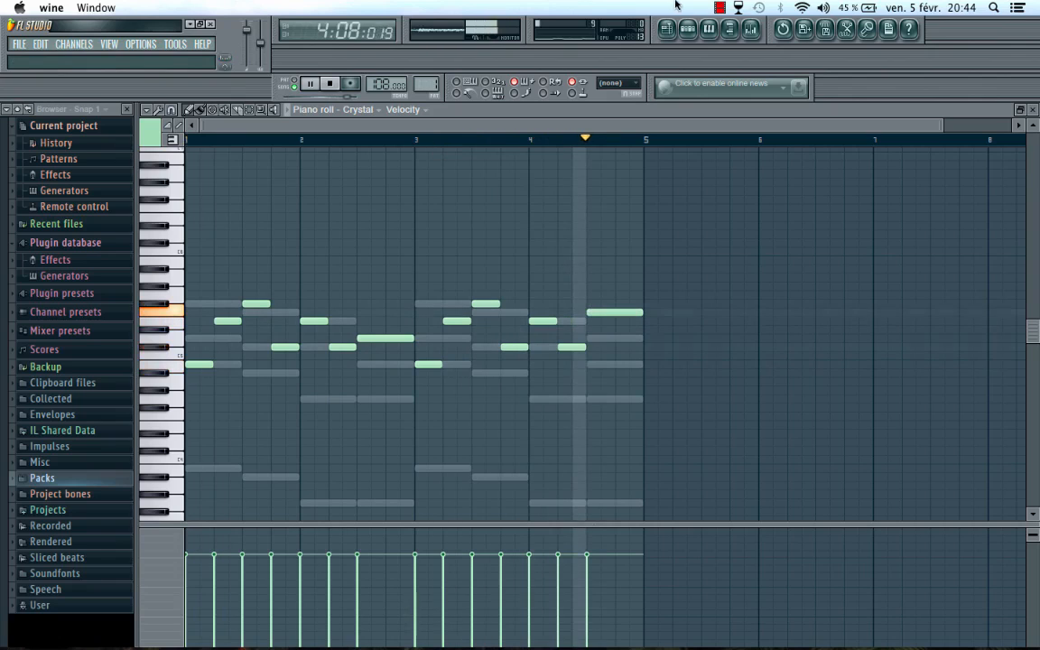
# - Raise the long last Crystal note in bar 4 to F#5 and play the ending from bar 3
pyautogui.press('space')
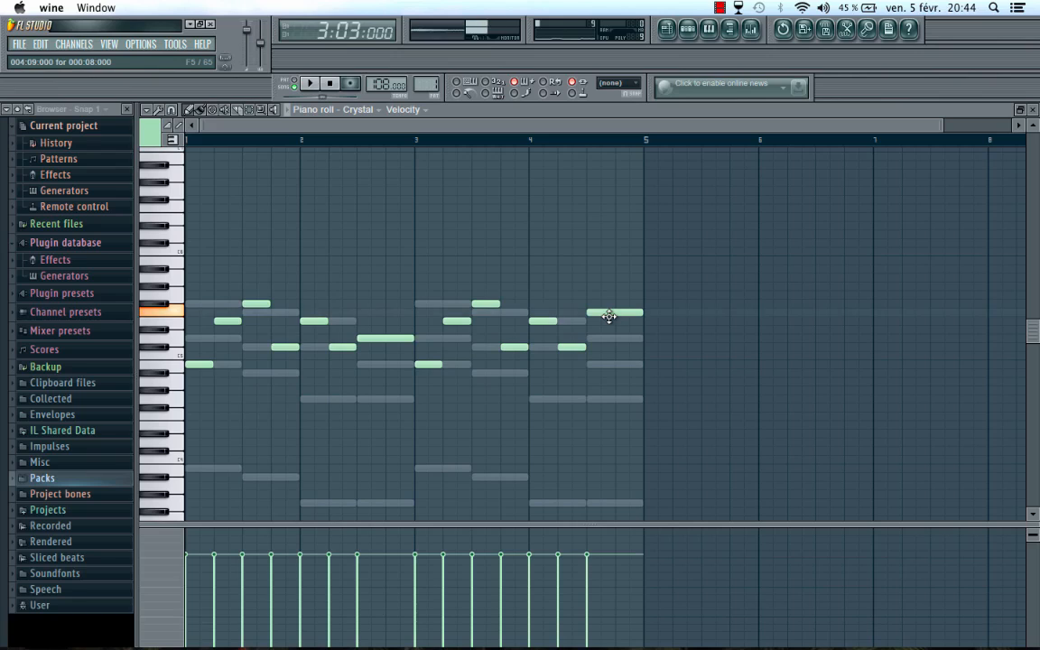
pyautogui.moveTo(609, 316); pyautogui.dragTo(609, 303)
pyautogui.press('space')
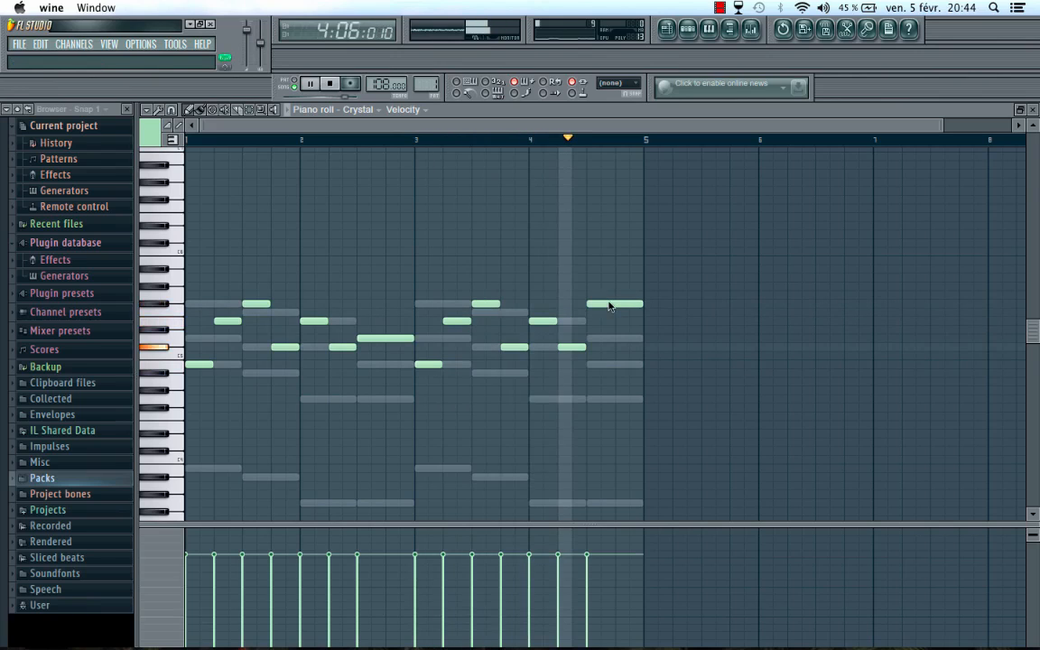
# - Switch to the playlist containing the Pattern 1 clip and stop playback
pyautogui.click(688, 32)
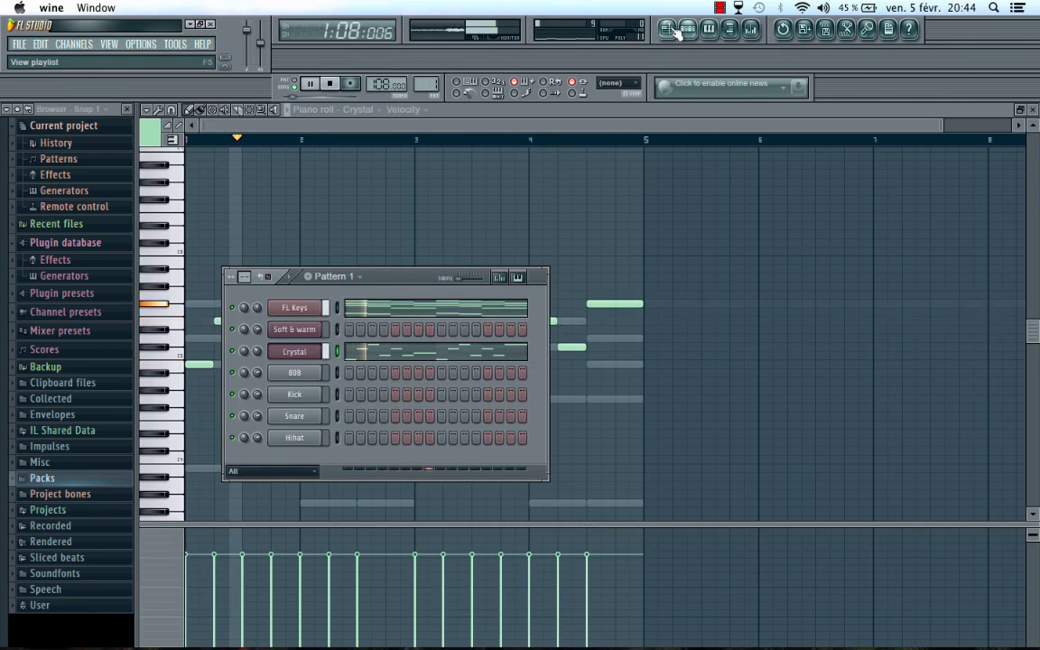
pyautogui.click(676, 32)
pyautogui.press('space')
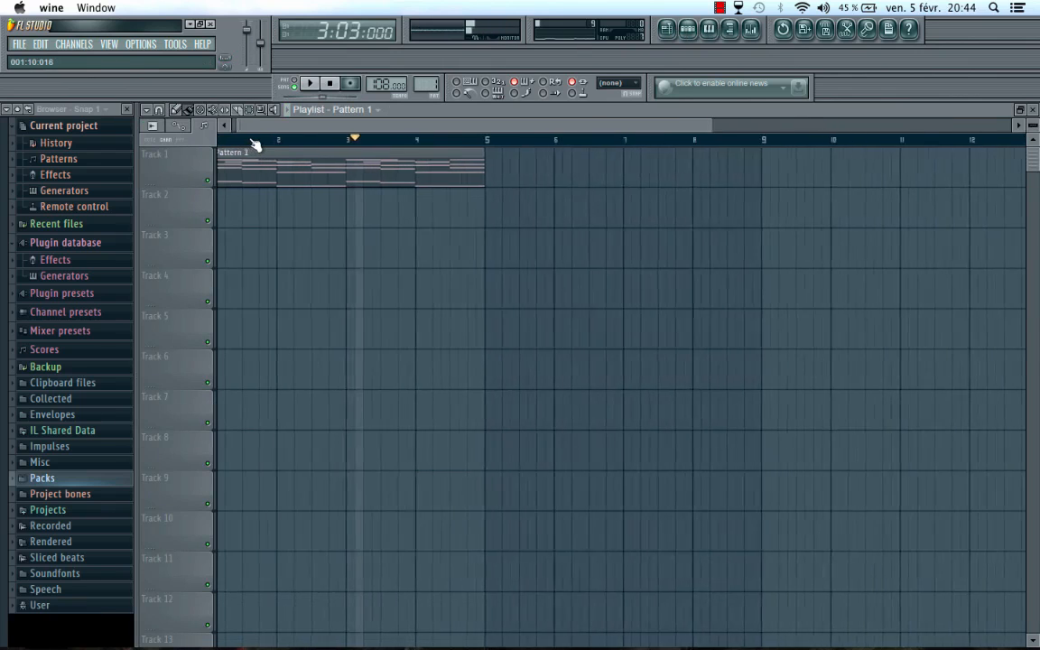
pyautogui.scroll(-2, 255, 142)
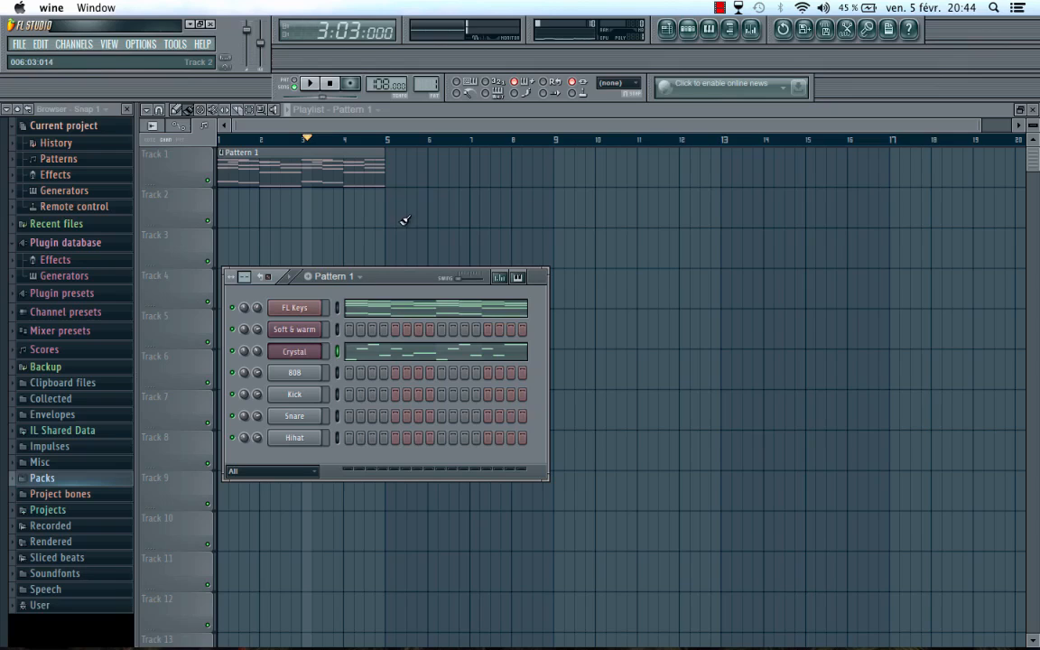
# - Open the Soft & warm channel's Harmor synth, locate the Soft & warm pad in its preset list, and close the synth
pyautogui.click(354, 279)
pyautogui.click(352, 278)
pyautogui.click(300, 330)
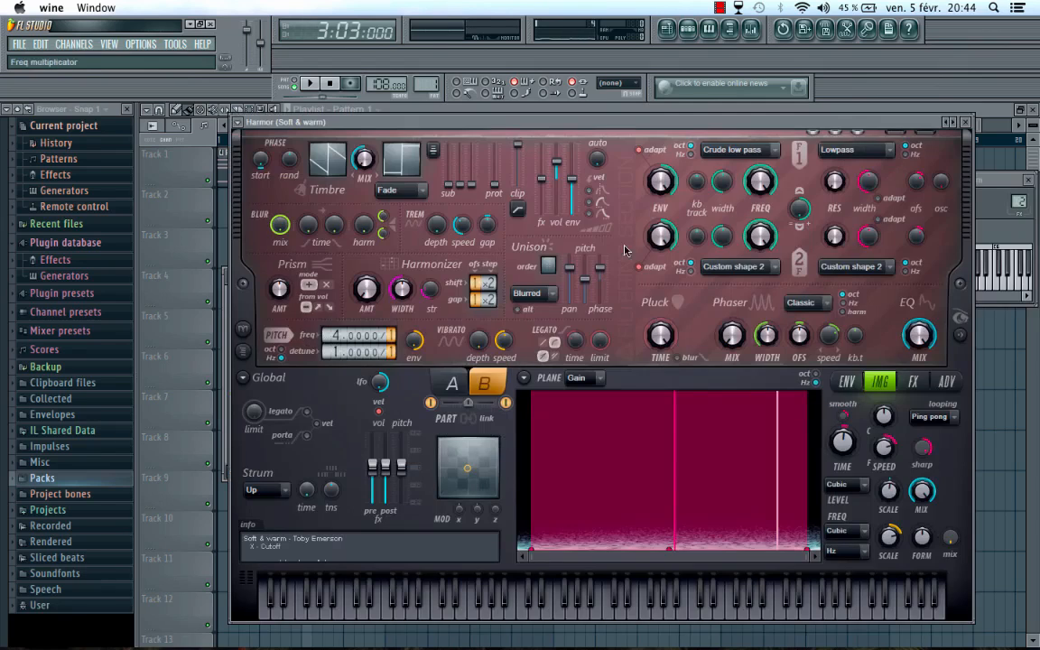
pyautogui.click(951, 126)
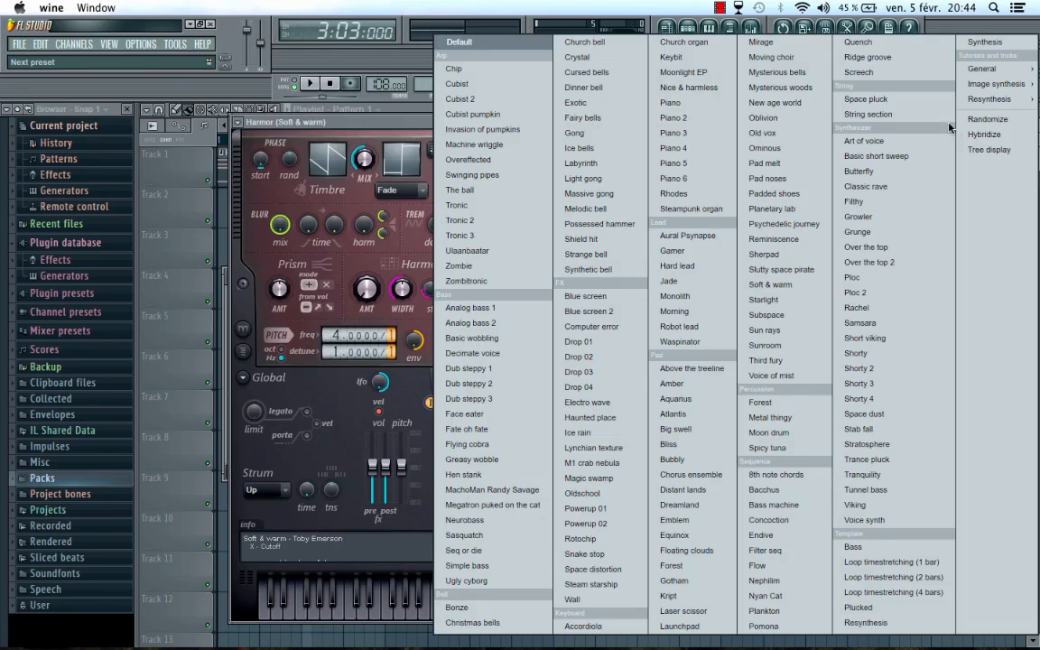
pyautogui.press('s')
pyautogui.press('o')
pyautogui.press('f')
pyautogui.press('t')
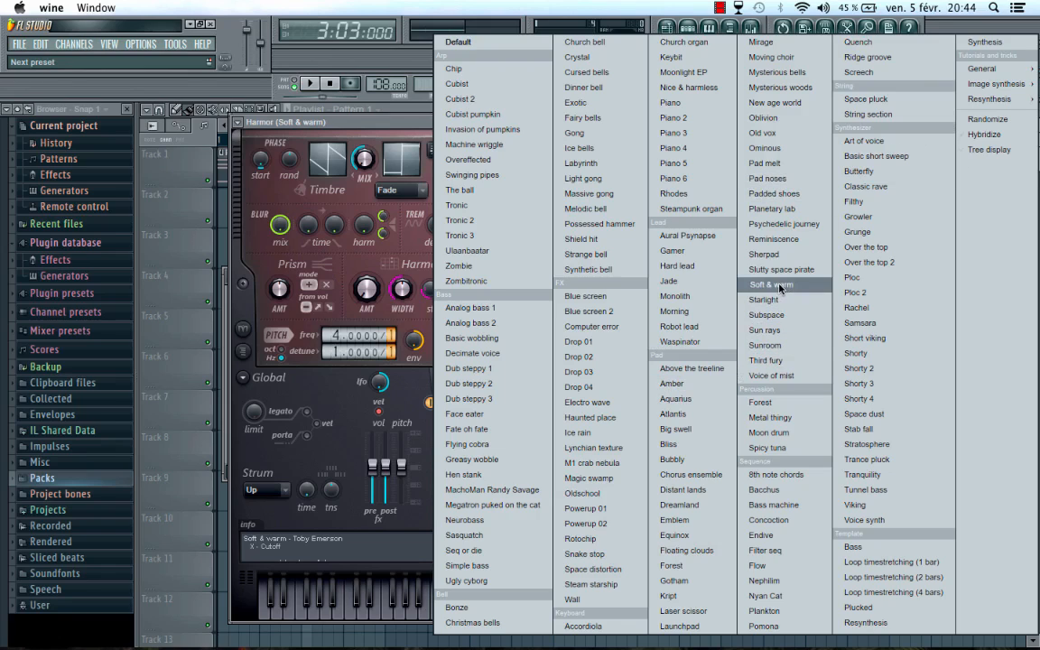
pyautogui.click(387, 126)
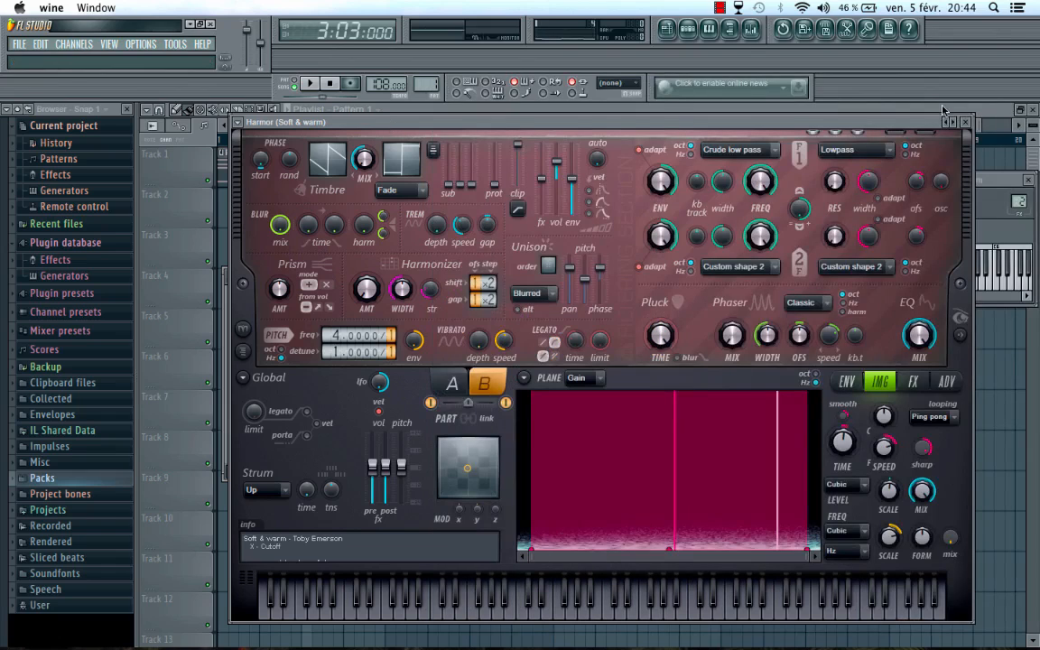
pyautogui.click(966, 124)
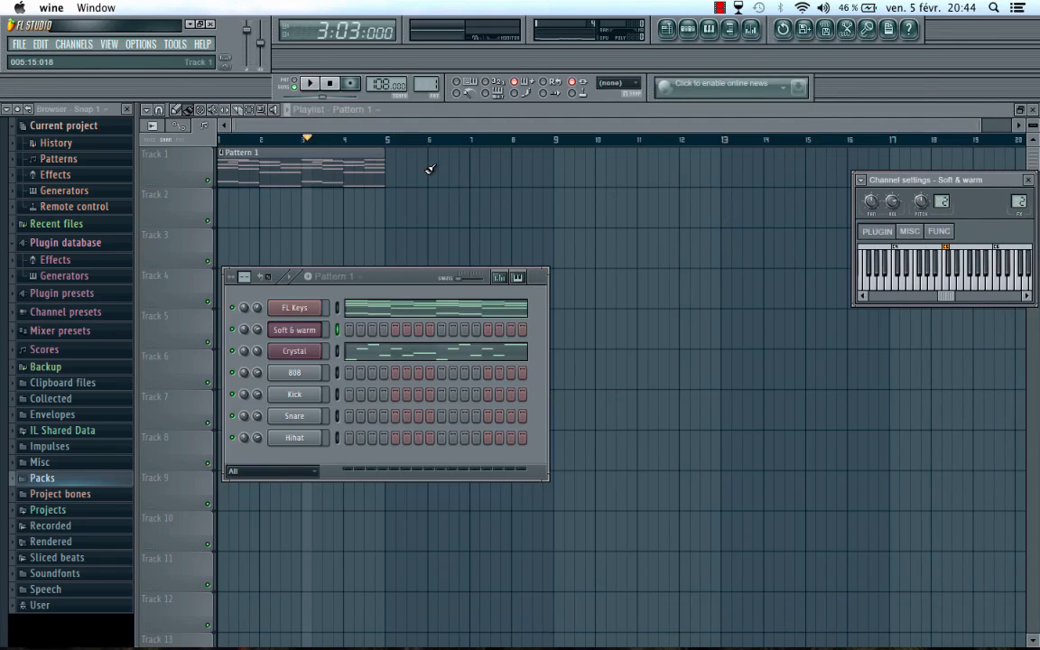
# - Enable typing keyboard to piano keyboard and try Soft & warm notes such as F#4 and G4 over the playing pattern
pyautogui.press('space')
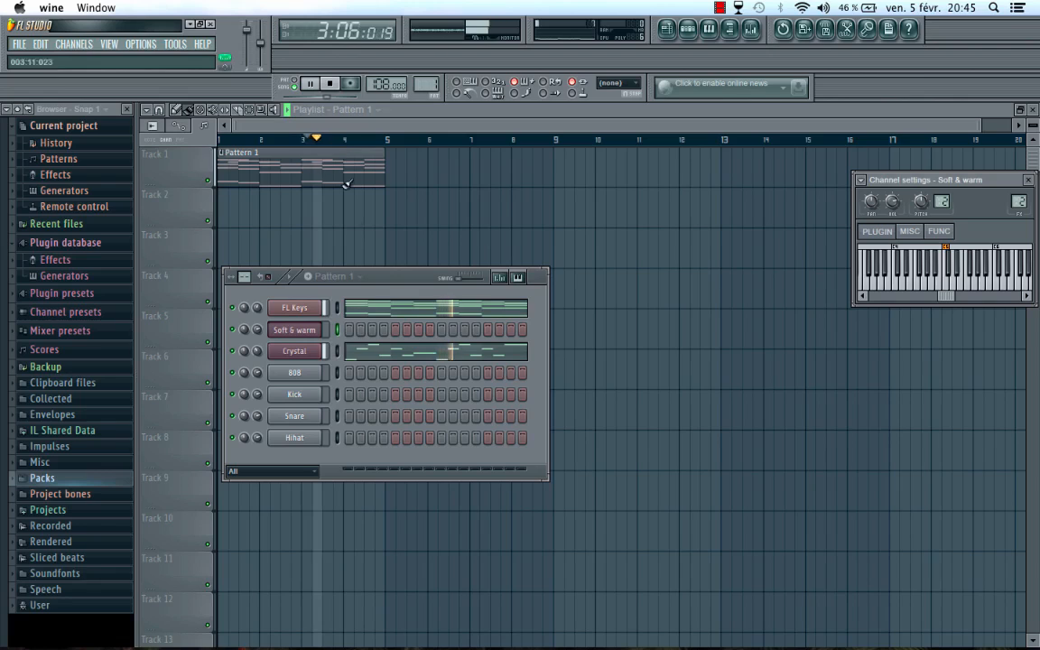
pyautogui.press('space')
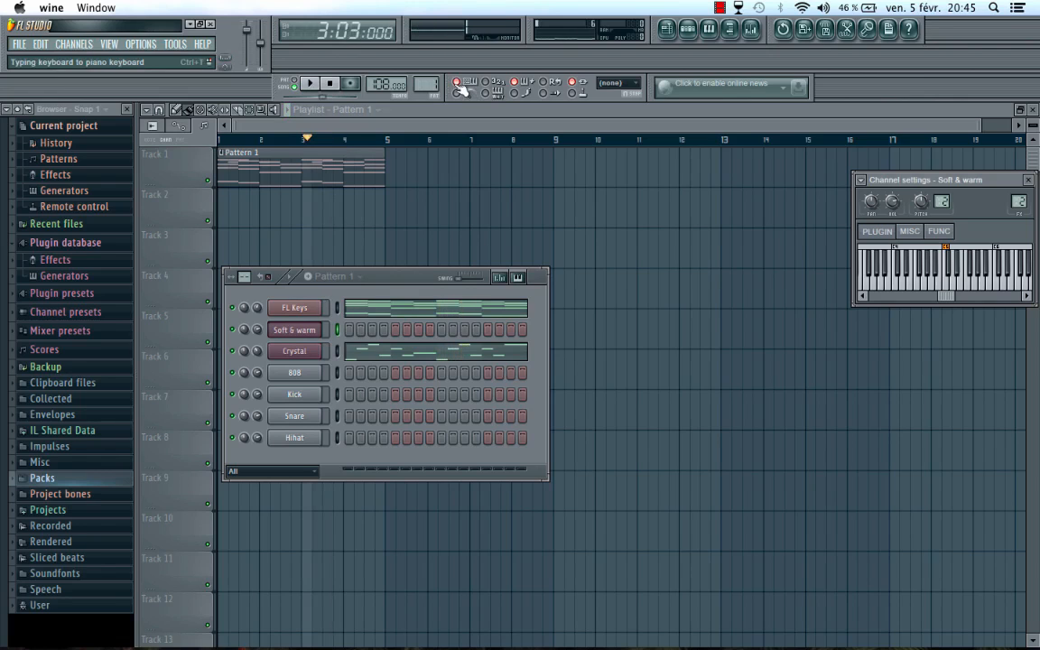
pyautogui.press('g')
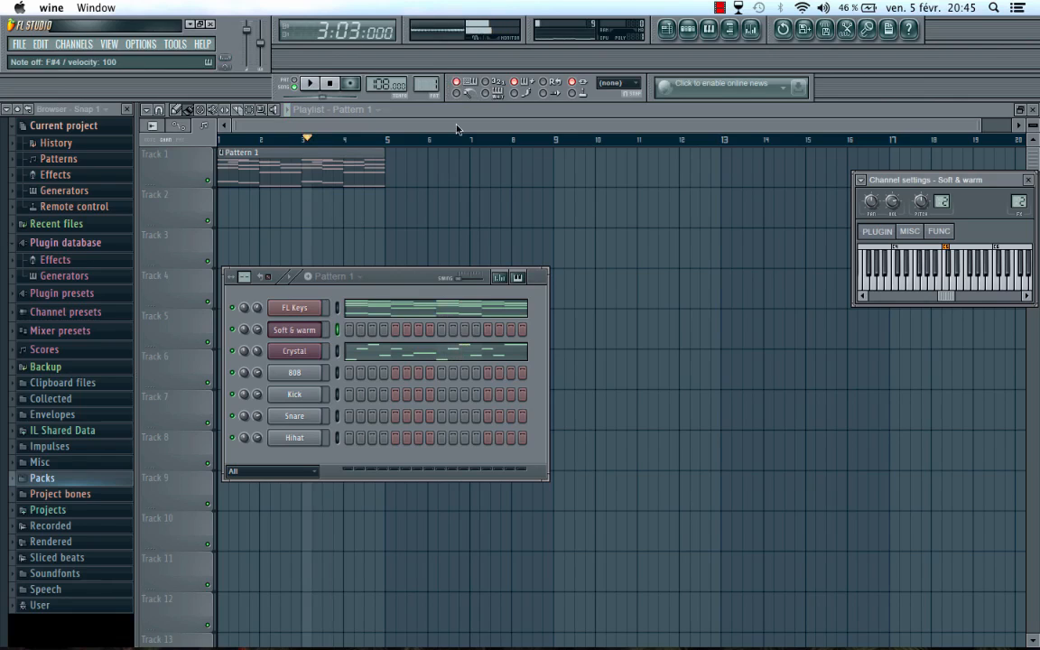
pyautogui.press('space')
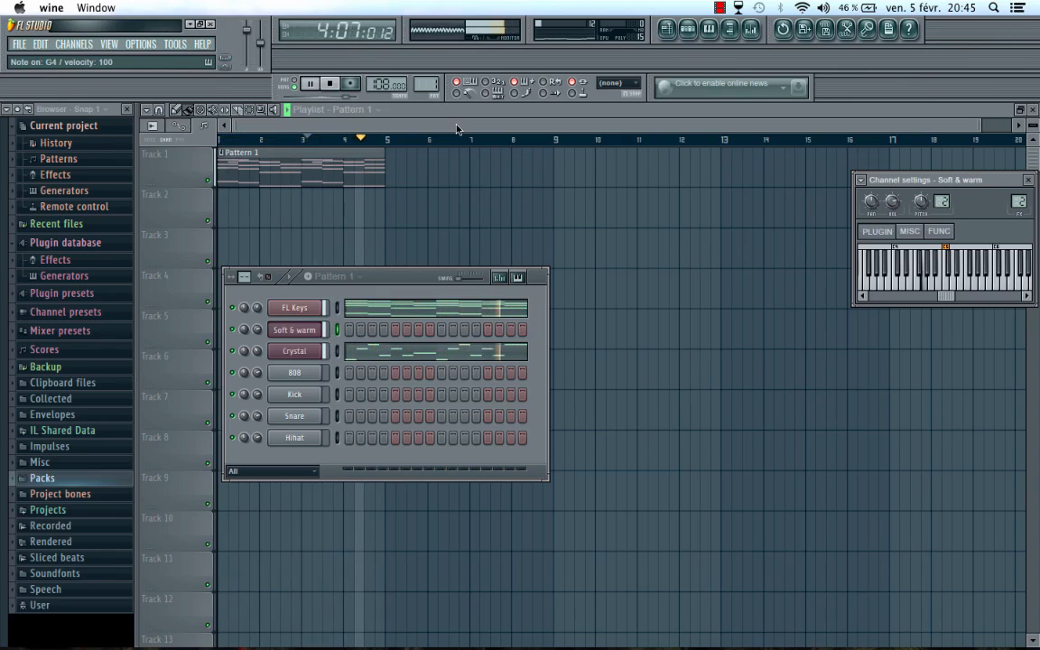
# - Open the Soft & warm channel's piano roll and play the chords and melody with all four bars in view
pyautogui.rightClick(307, 329)
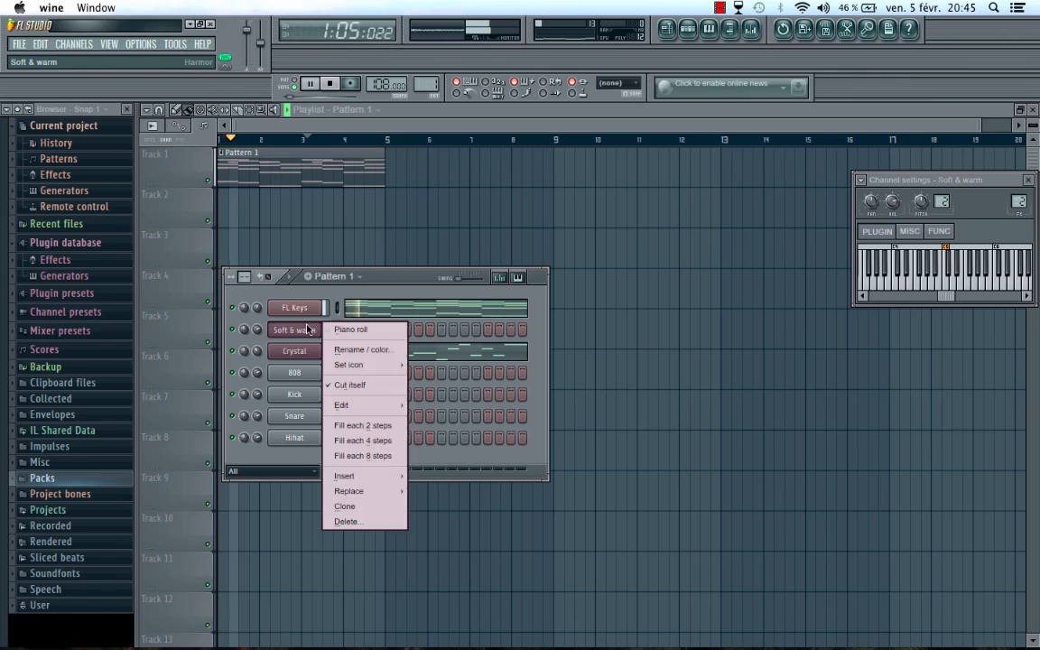
pyautogui.click(350, 329)
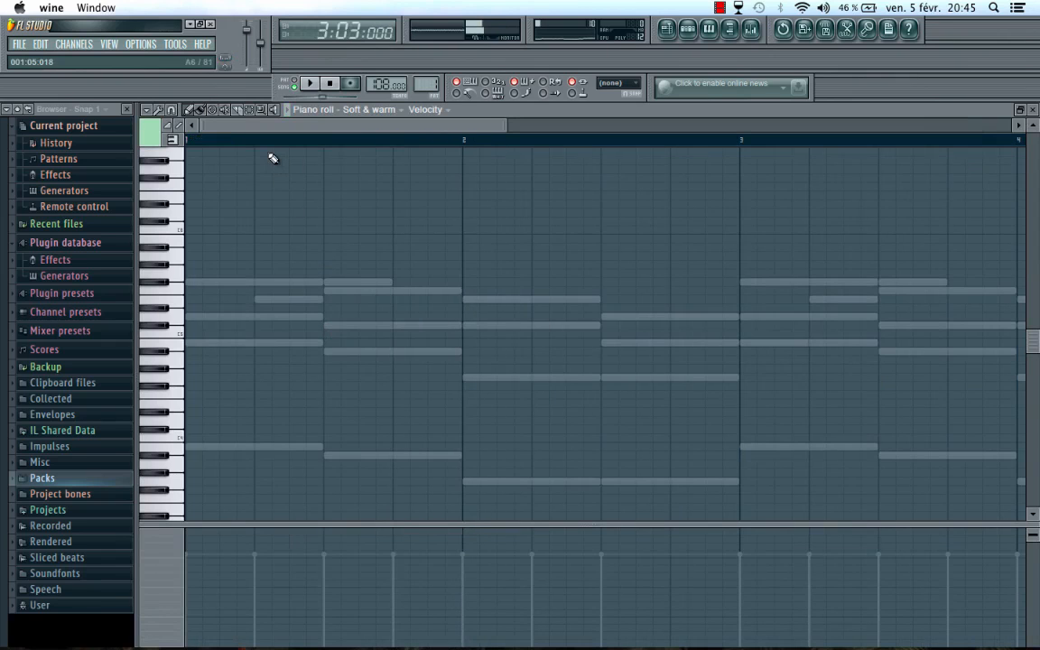
pyautogui.press('space')
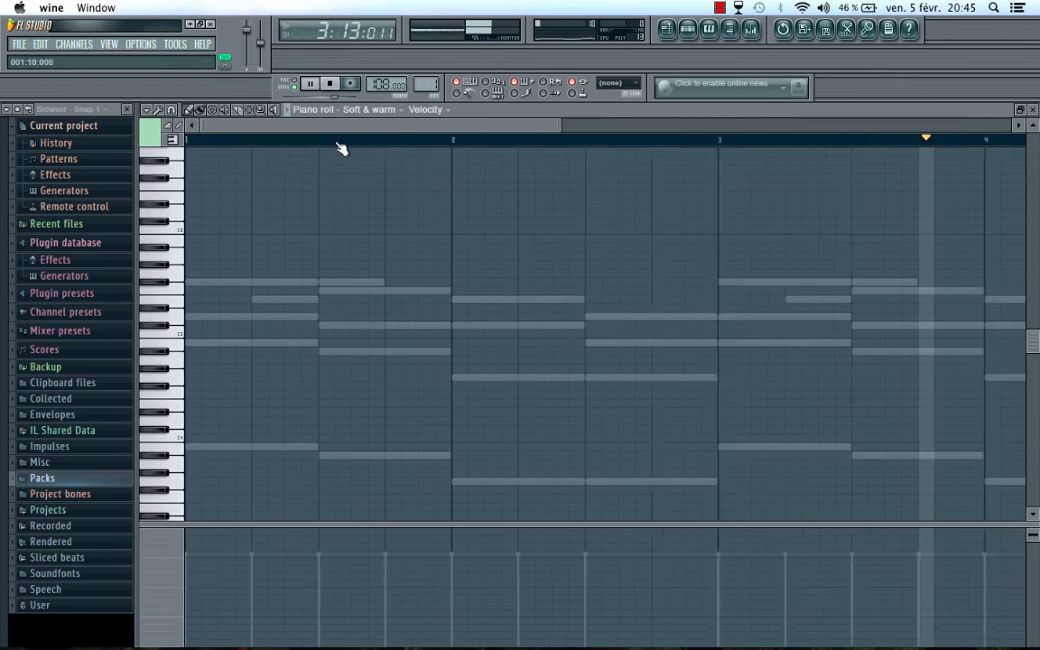
pyautogui.scroll(-2, 339, 149)
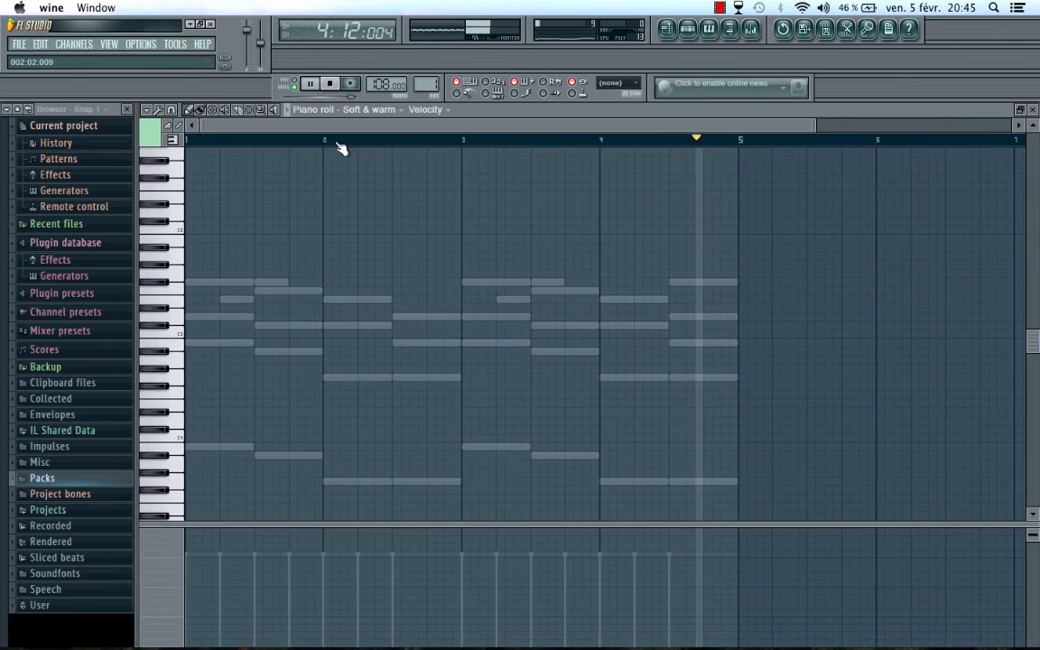
pyautogui.press('space')
# - Add half-bar Soft & warm notes F#4 at the start of bar 1 and G4 on bar 2's second beat, and play them
pyautogui.click(206, 386)
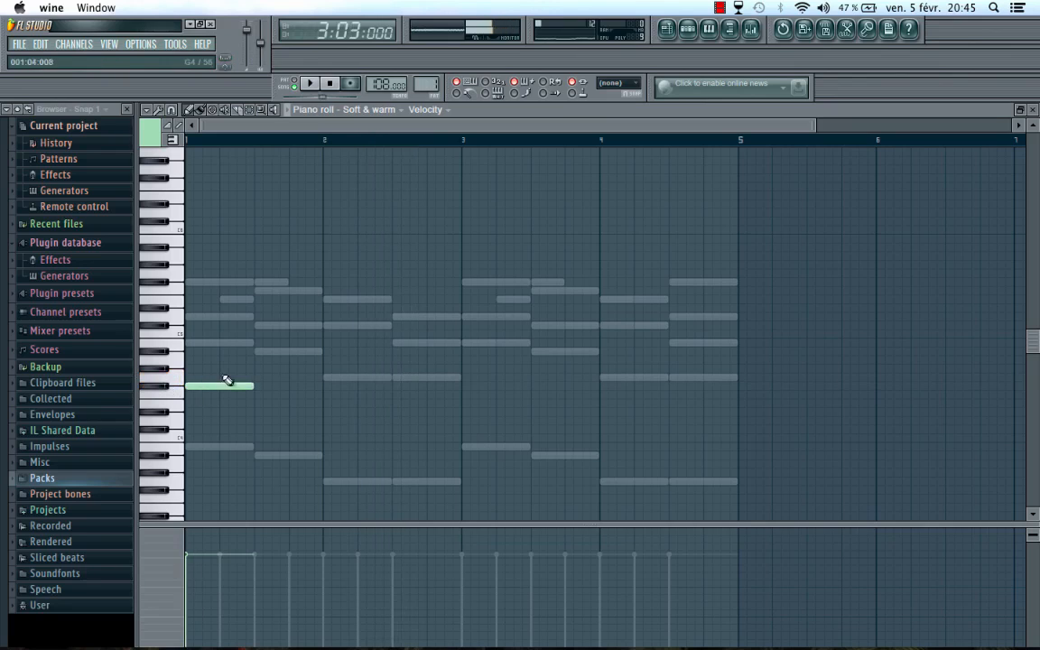
pyautogui.click(357, 377)
pyautogui.press('space')
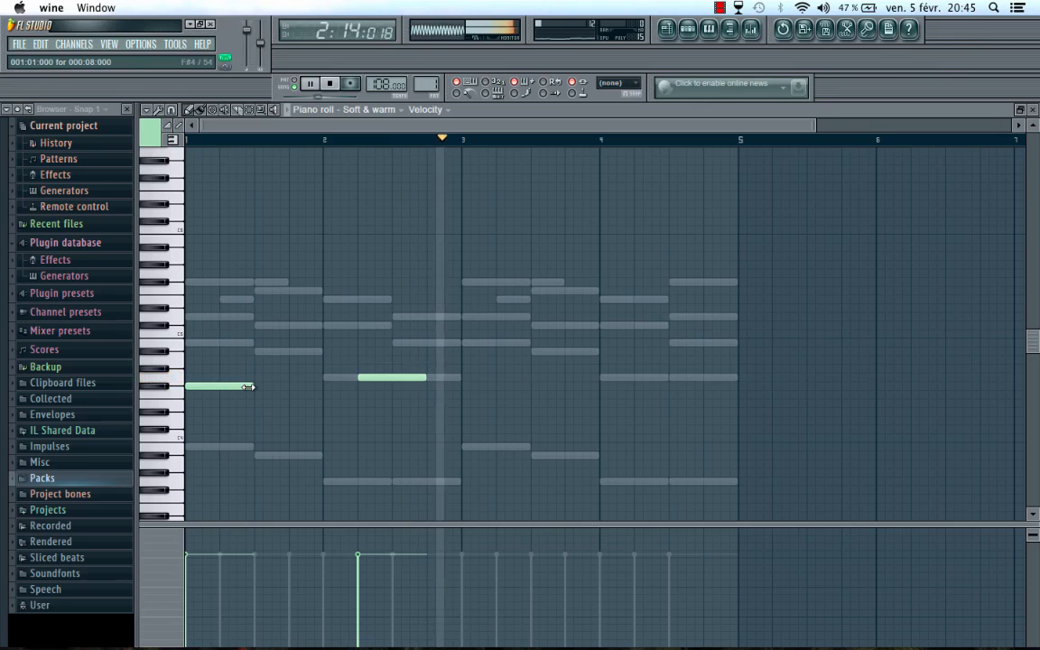
# - Shorten the two Soft & warm notes to six steps and repeat them as F#4 at bar 3's start and G4 on bar 4's second beat
pyautogui.moveTo(248, 386)
pyautogui.mouseDown()
pyautogui.moveTo(226, 387)
pyautogui.moveTo(237, 386)
pyautogui.mouseUp()
pyautogui.press('space')
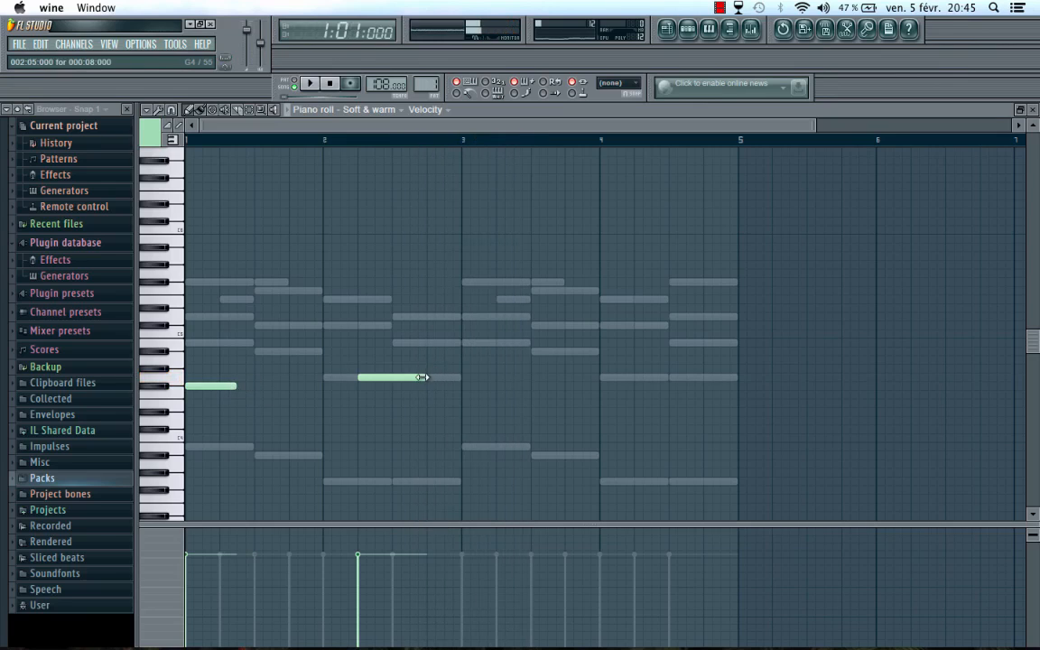
pyautogui.press('space')
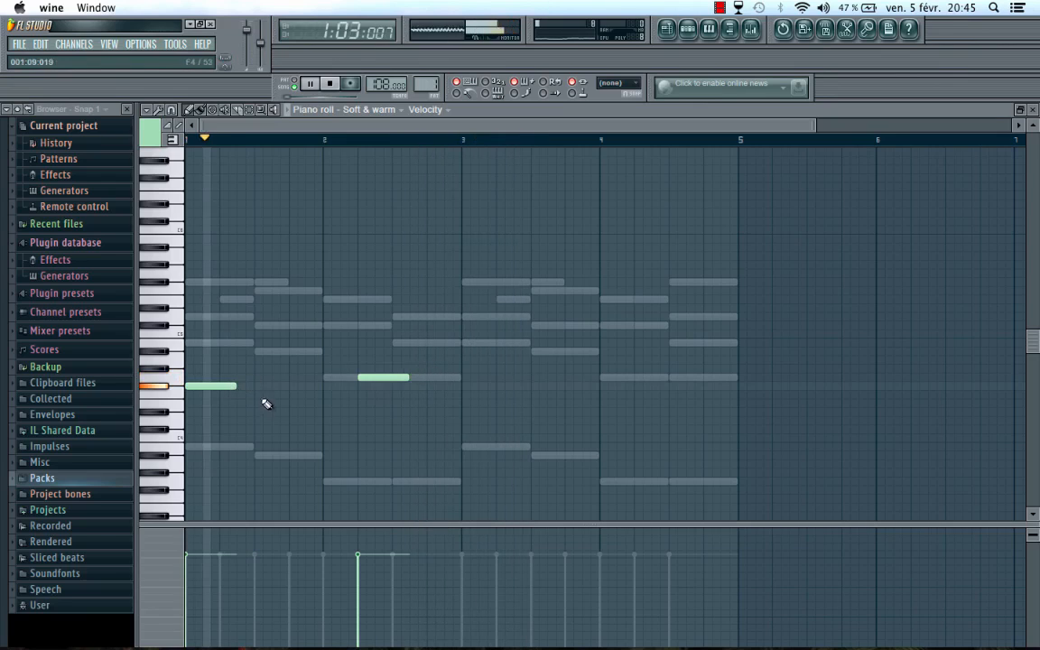
pyautogui.click(460, 385)
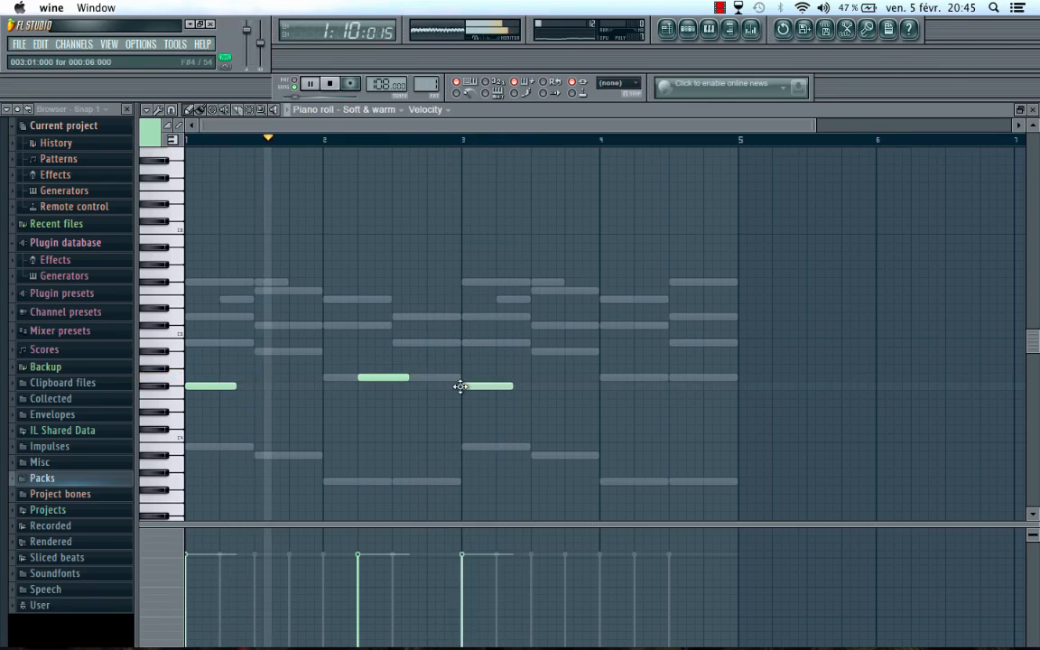
pyautogui.click(636, 378)
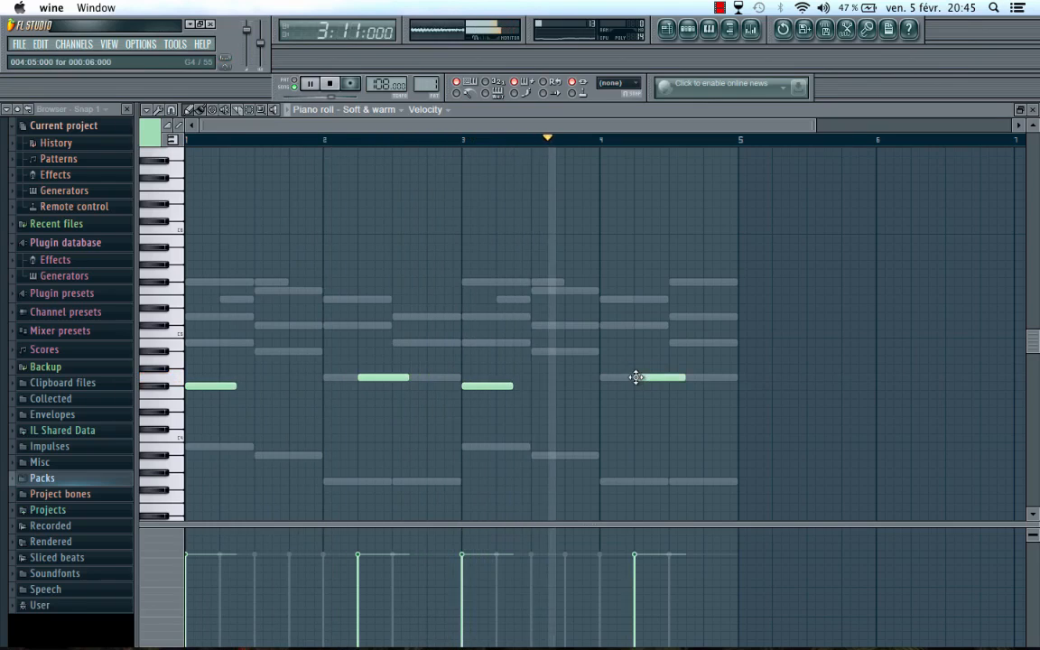
# - Bring up the playlist and step sequencer, stop playback, and split Pattern 1 by channel
pyautogui.click(690, 34)
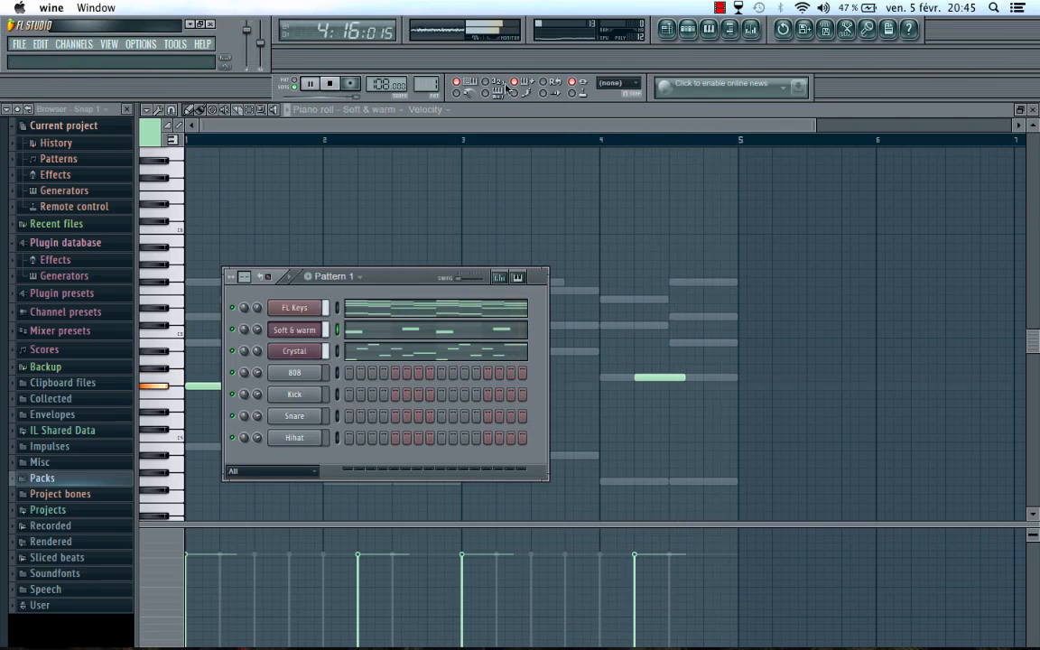
pyautogui.click(673, 34)
pyautogui.click(696, 32)
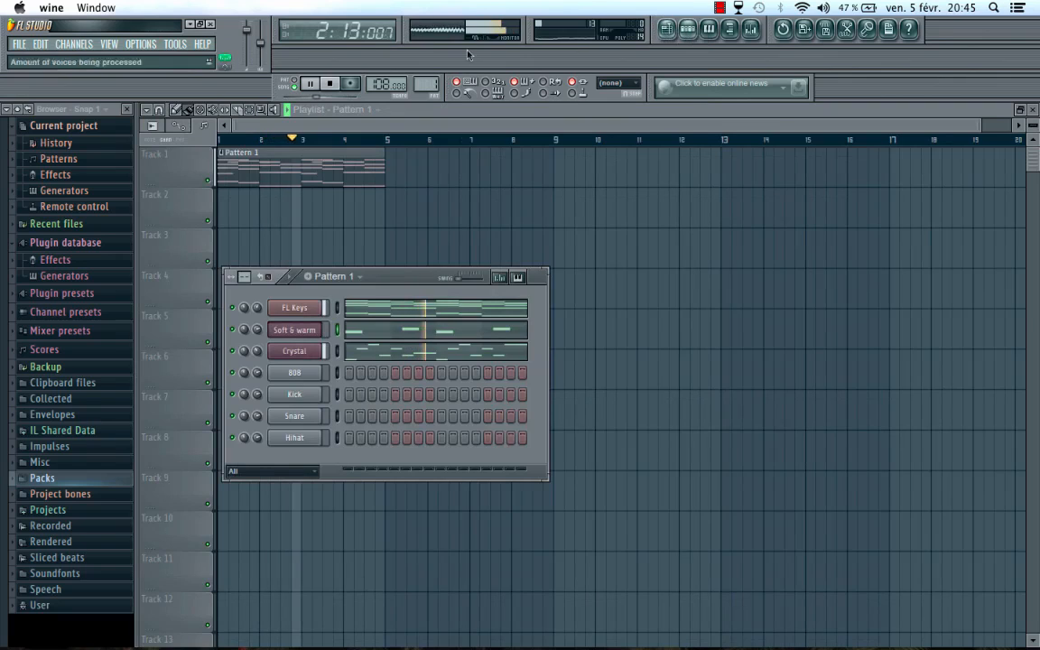
pyautogui.press('space')
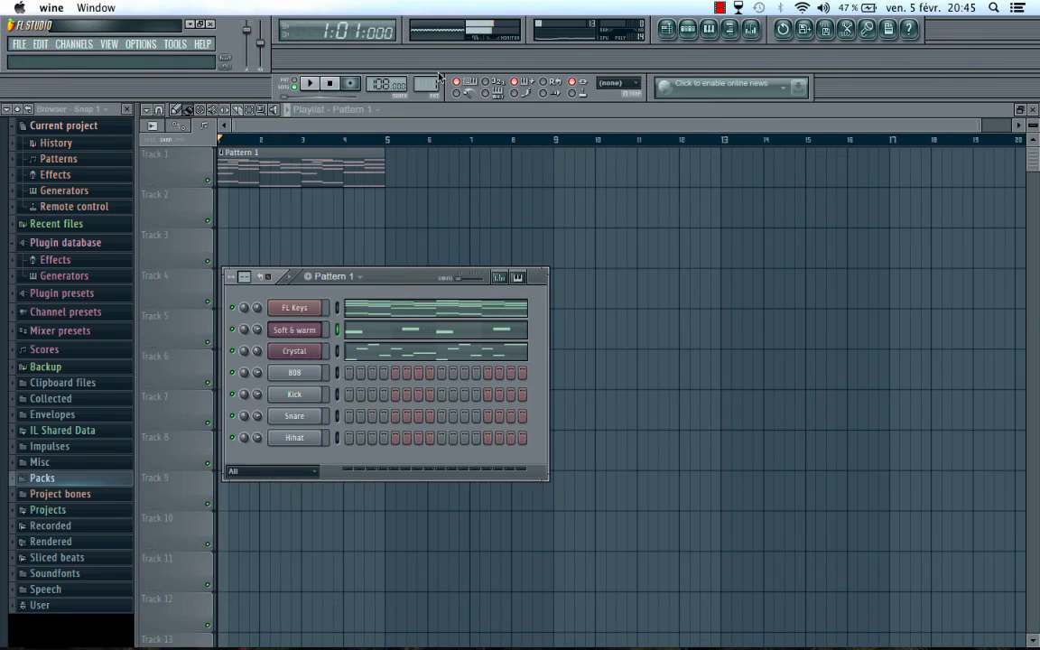
pyautogui.click(358, 277)
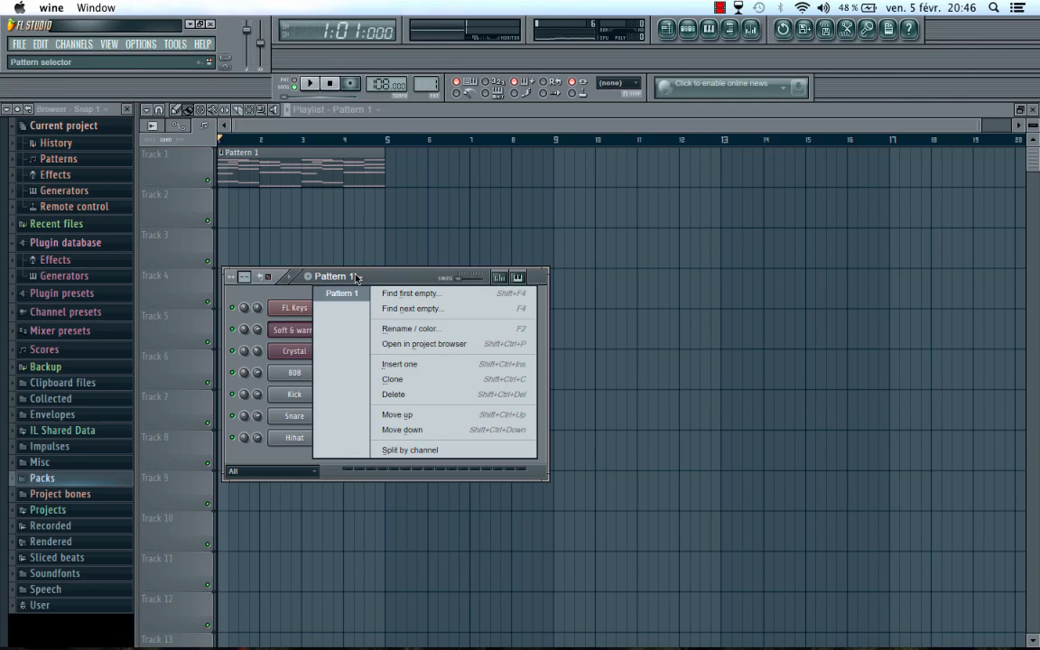
pyautogui.click(411, 450)
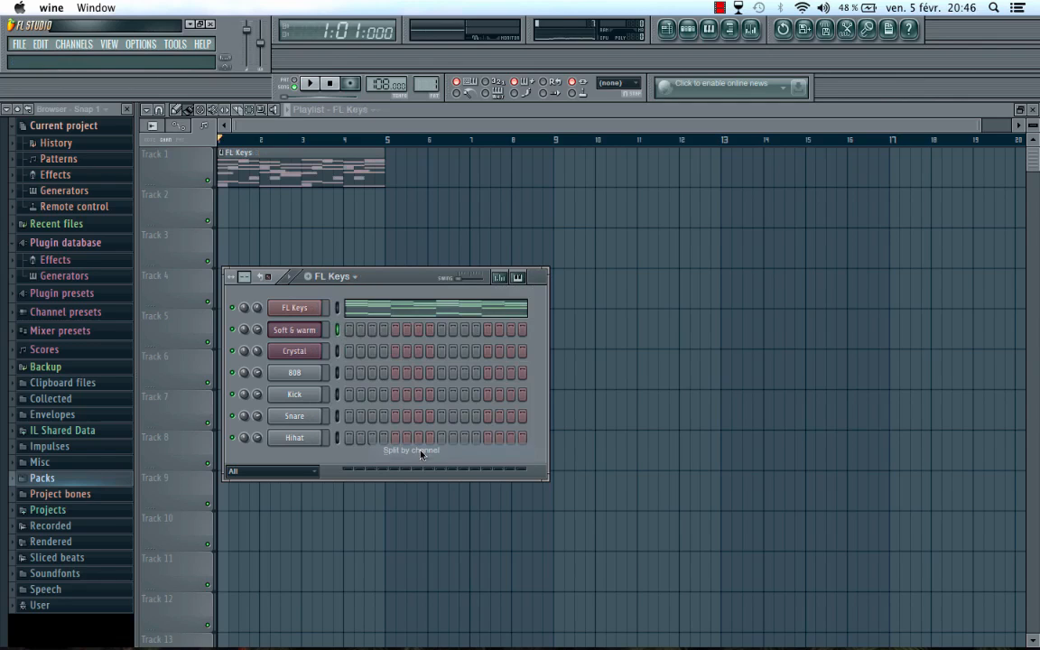
# - Arrange the split clips at bar 1 with Crystal on Track 1, FL Keys on Track 2 and Soft & warm on Track 3
pyautogui.click(279, 126)
pyautogui.moveTo(254, 169); pyautogui.dragTo(251, 275)
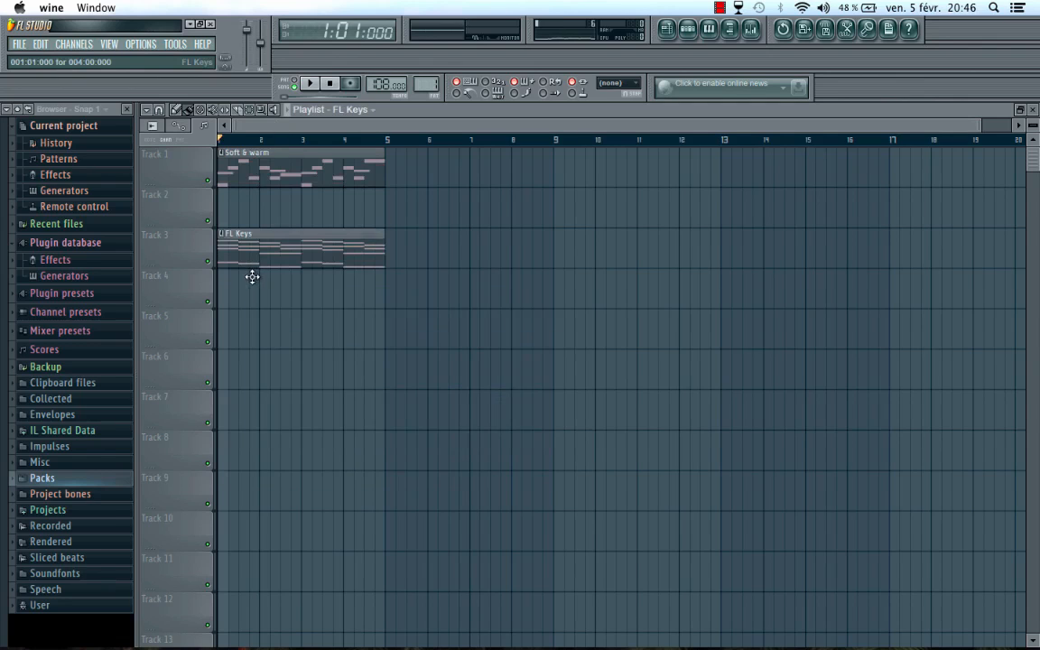
pyautogui.moveTo(243, 168); pyautogui.dragTo(239, 290)
pyautogui.moveTo(239, 243); pyautogui.dragTo(239, 201)
pyautogui.moveTo(232, 279); pyautogui.dragTo(230, 242)
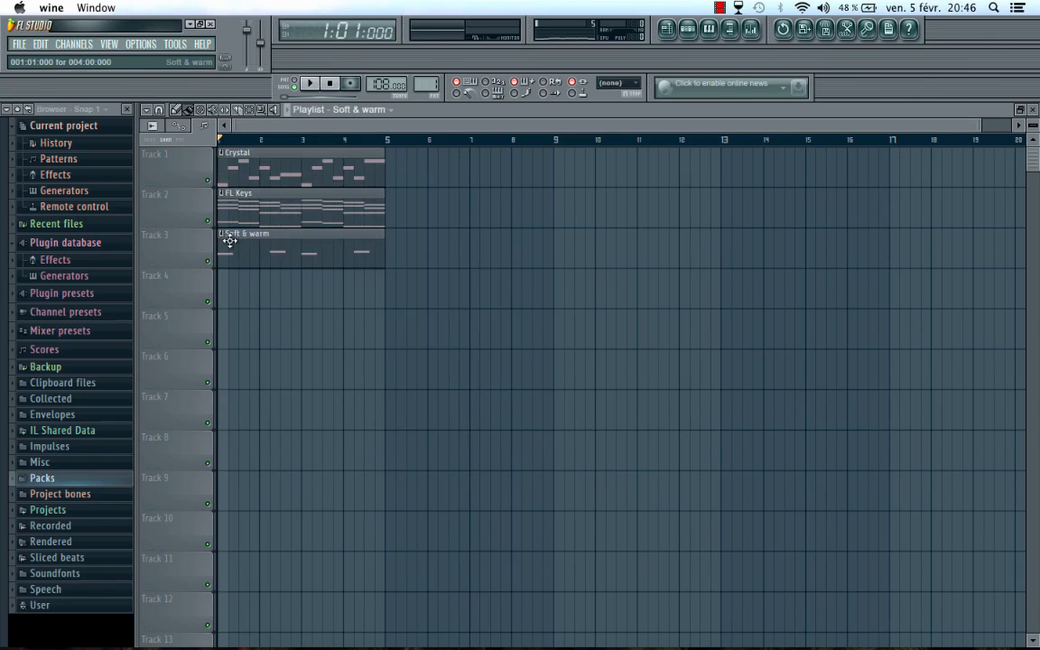
pyautogui.click(417, 278)
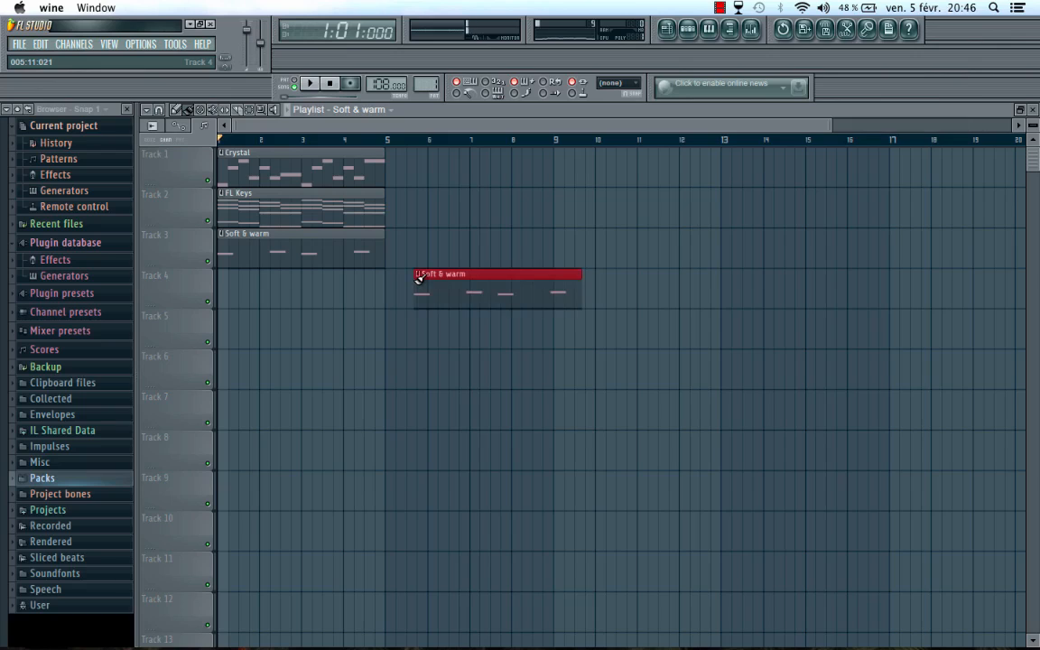
pyautogui.rightClick(439, 288)
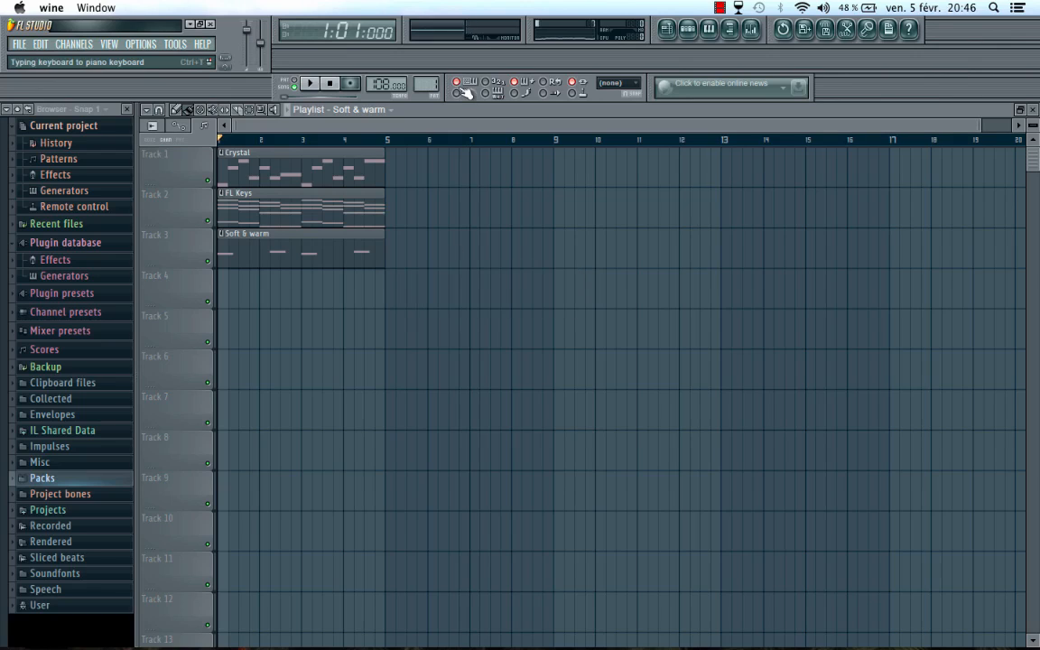
# - Disable typing keyboard to piano keyboard and duplicate the Crystal, FL Keys and Soft & warm clips to bar 5
pyautogui.press('e')
pyautogui.moveTo(410, 278); pyautogui.dragTo(204, 137)
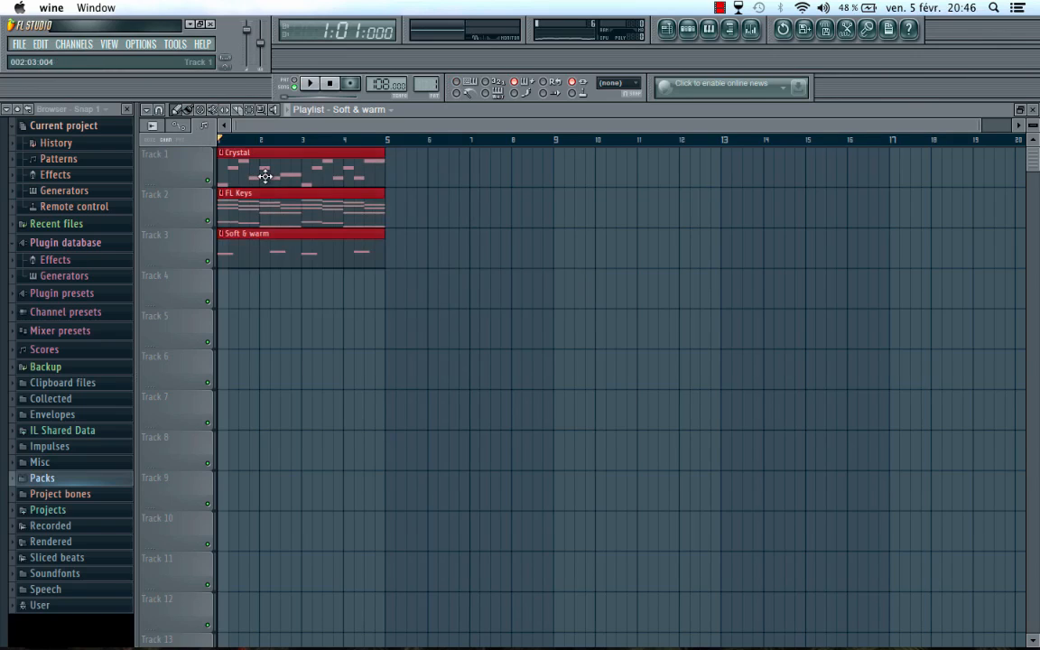
pyautogui.moveTo(264, 175); pyautogui.dragTo(420, 172)
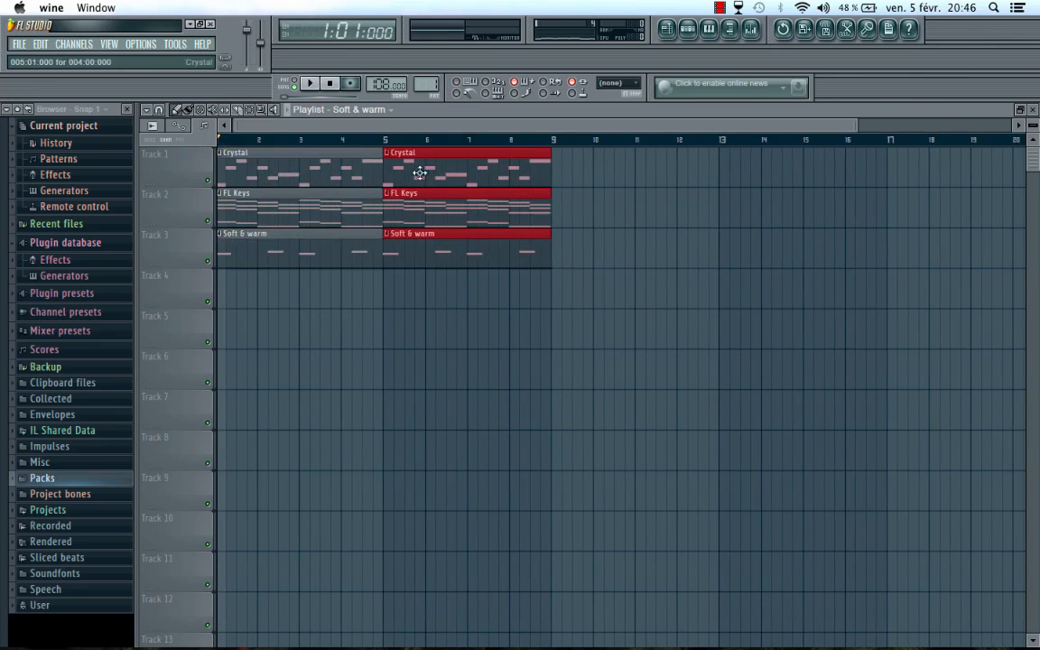
pyautogui.click(379, 141)
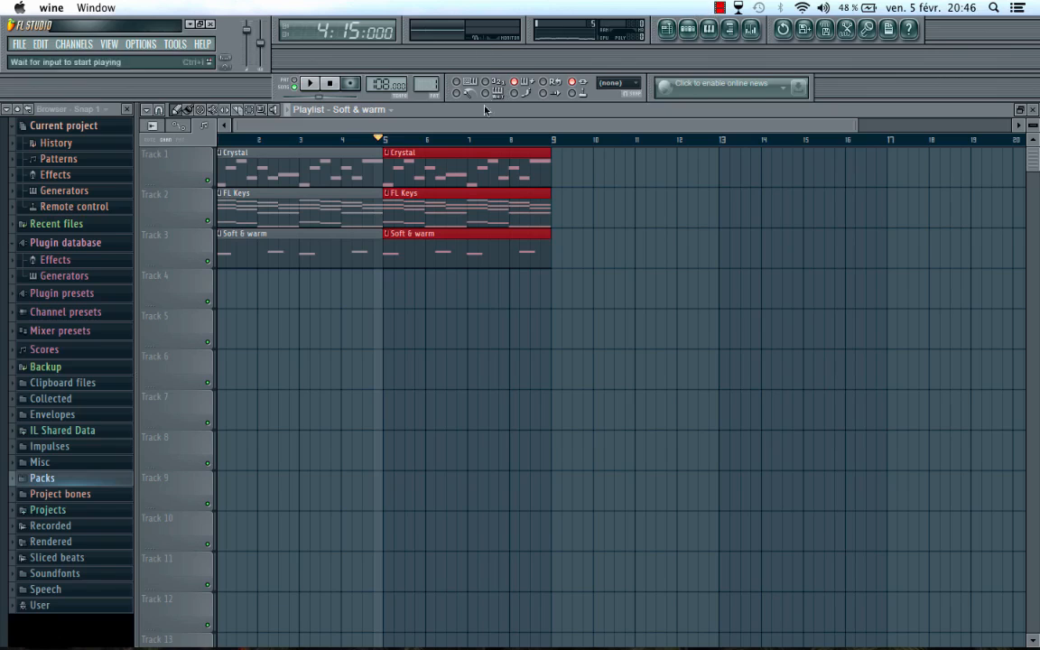
# - Create a new pattern named drums and extend its step grid to 32 steps
pyautogui.click(685, 21)
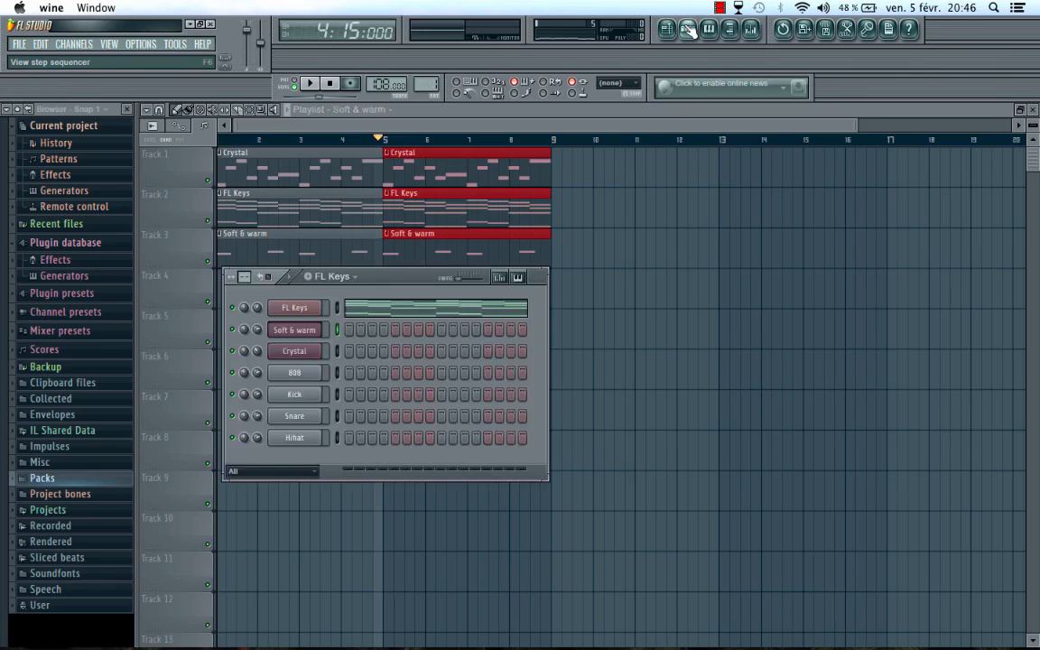
pyautogui.click(308, 276)
pyautogui.press('Return')
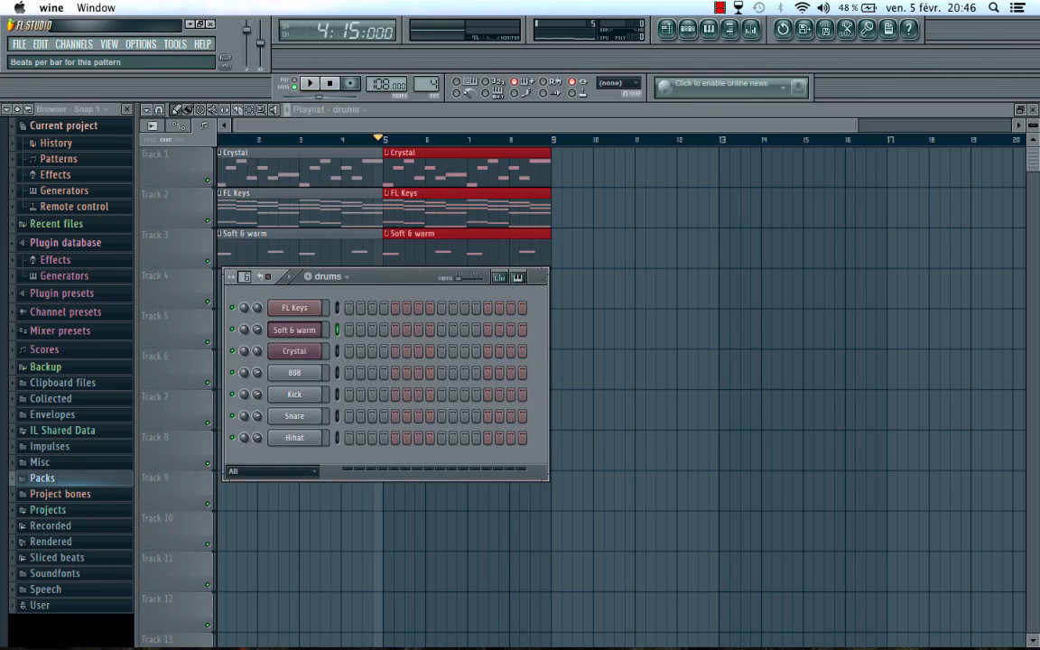
pyautogui.click(245, 115)
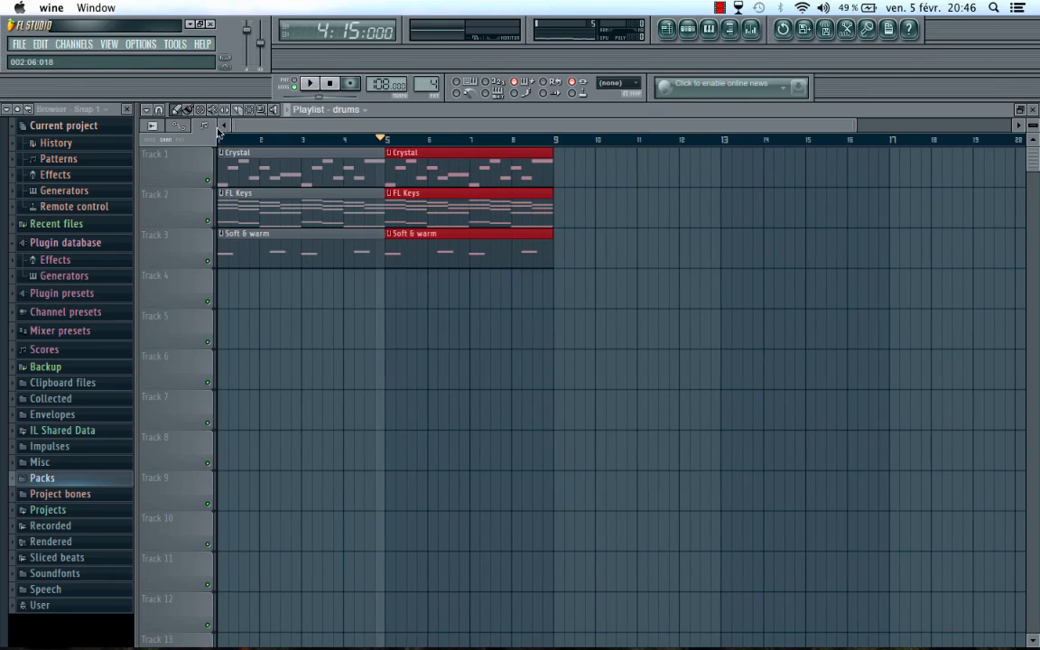
pyautogui.click(247, 316)
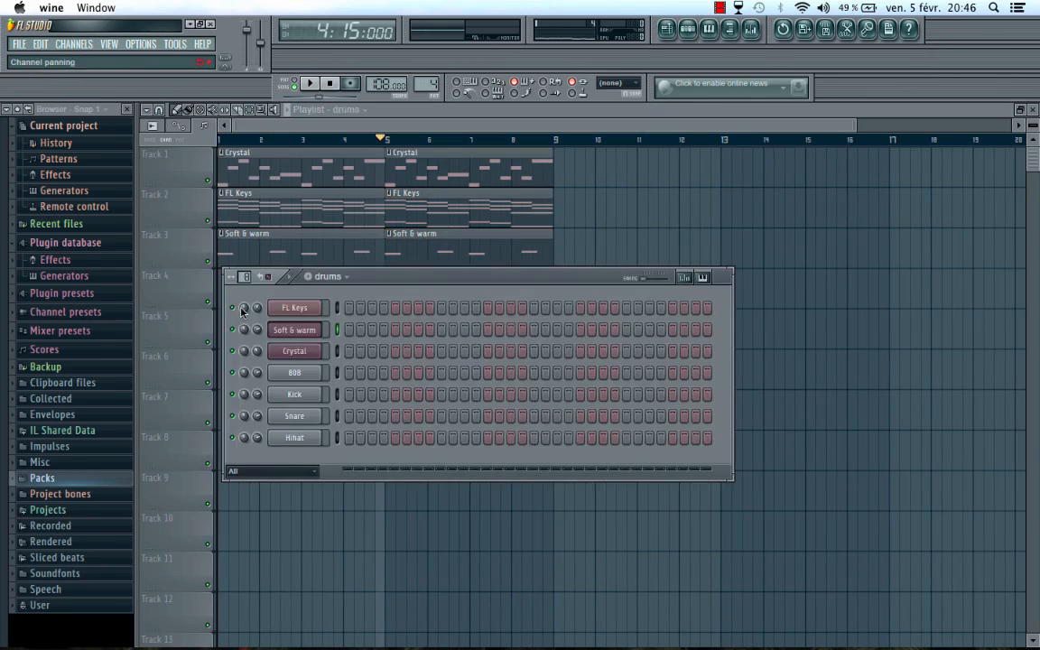
# - Place the drums clip at the start of Track 4, set the playlist snap to Bar, and repeat the clip through bar 8
pyautogui.click(411, 121)
pyautogui.moveTo(303, 280); pyautogui.dragTo(218, 280)
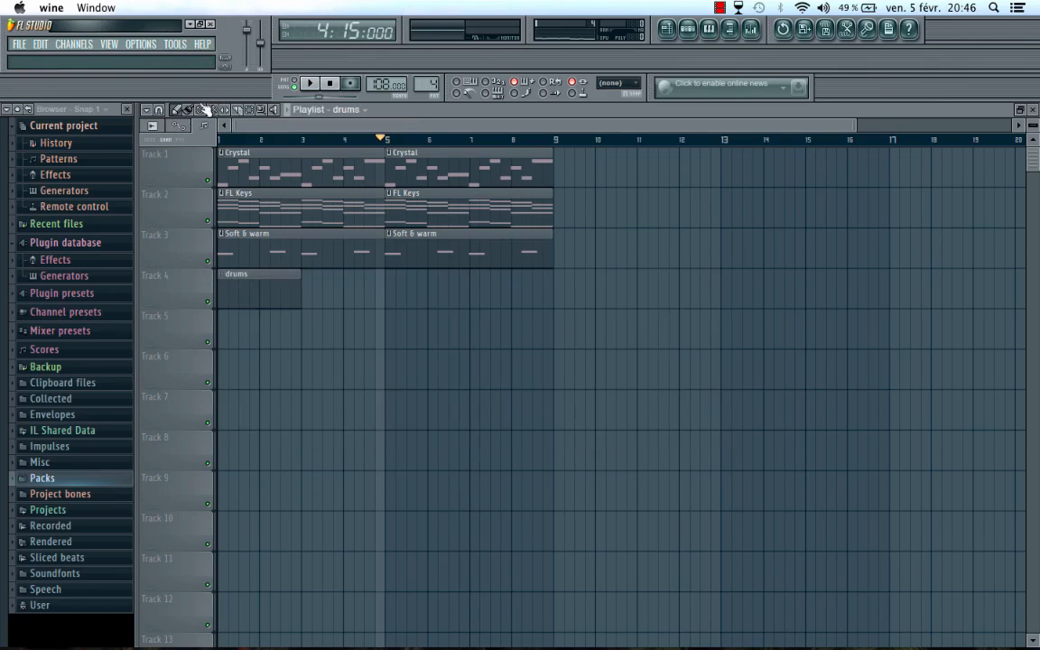
pyautogui.click(159, 109)
pyautogui.click(166, 312)
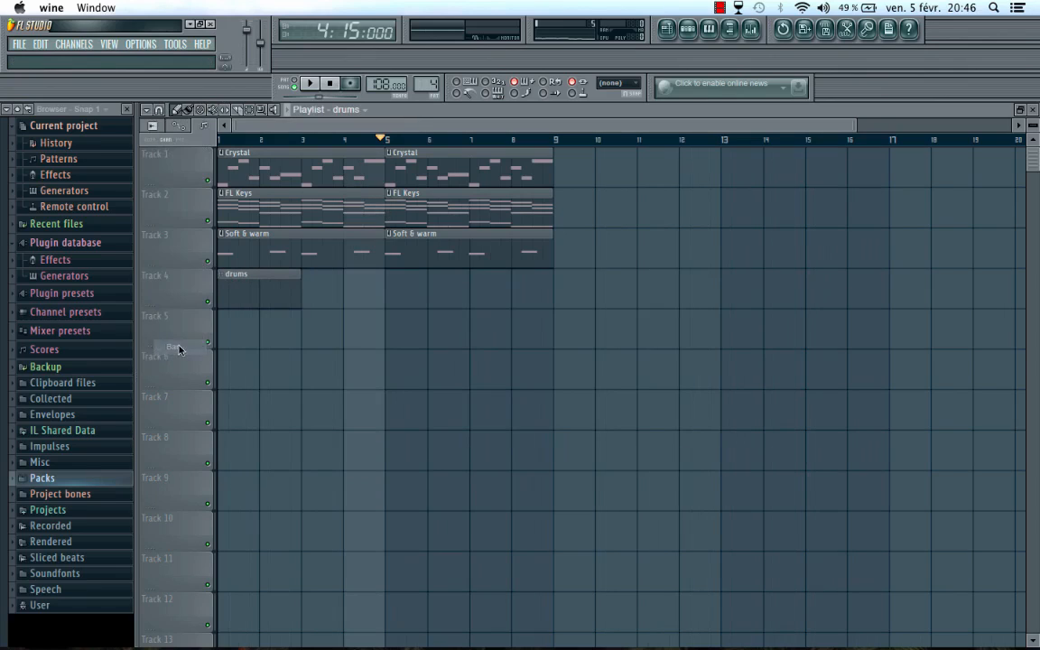
pyautogui.moveTo(306, 286); pyautogui.dragTo(510, 279)
# - Add a Kick on step 1 and Snare hits on steps 9 and 25 of the drums pattern, and play the arrangement
pyautogui.click(687, 29)
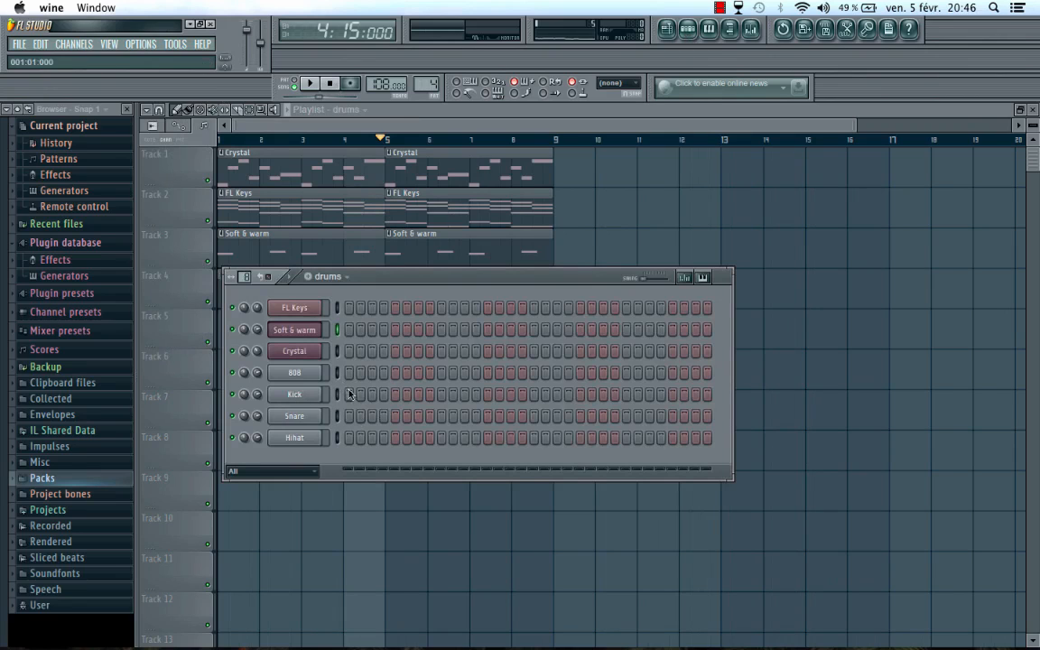
pyautogui.click(331, 83)
pyautogui.press('space')
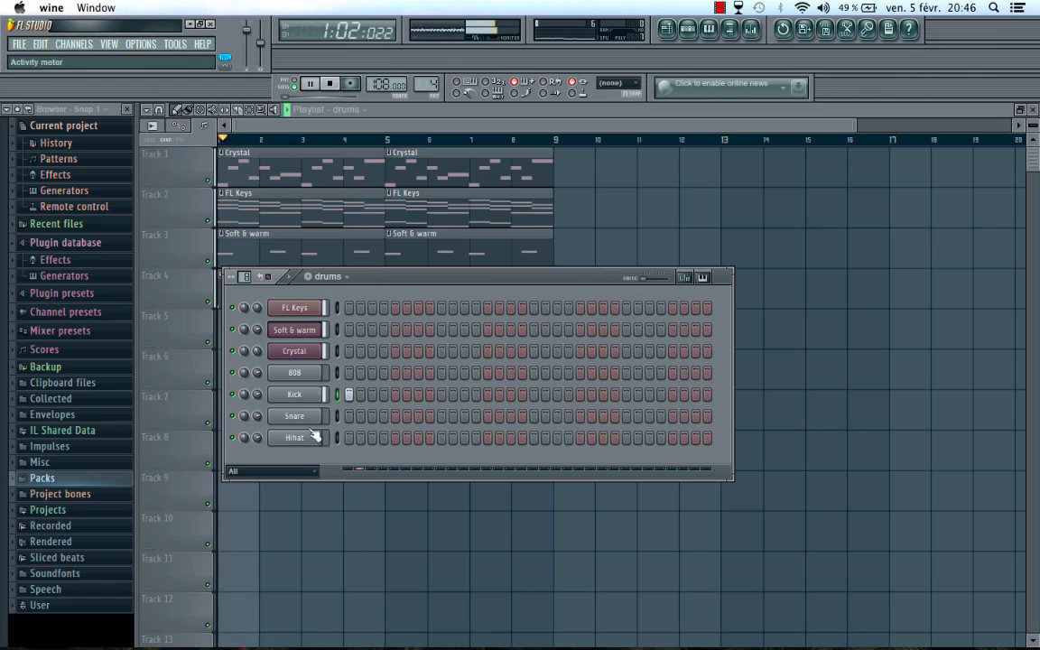
pyautogui.press('space')
pyautogui.press('space')
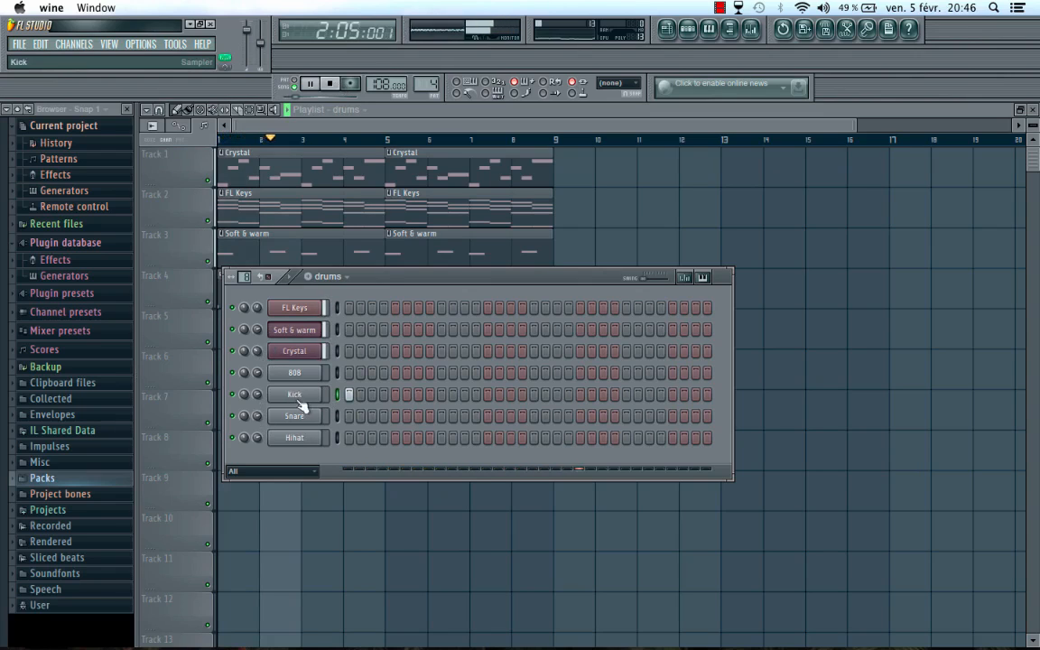
pyautogui.press('space')
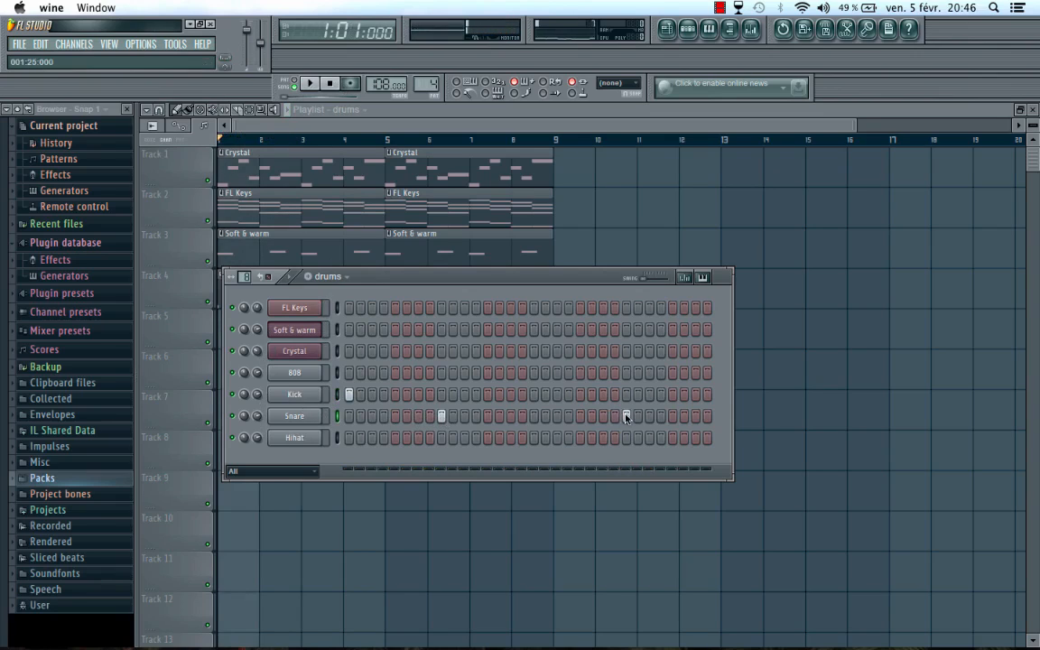
pyautogui.press('space')
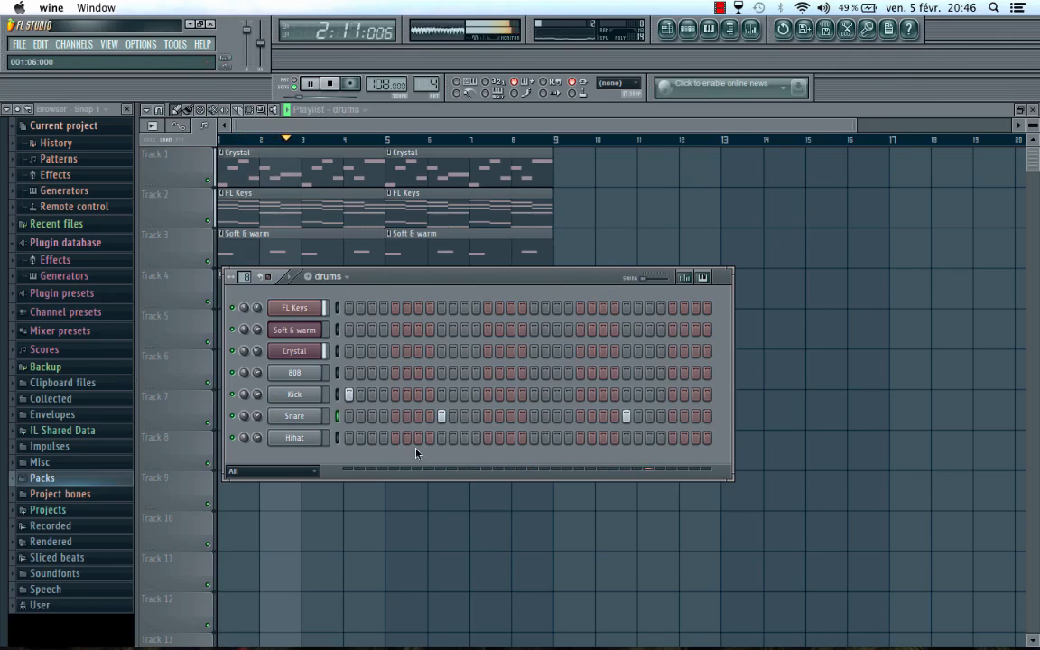
# - Add Kick hits on steps 11, 21 and 29 during playback and slightly lower the Kick channel's volume
pyautogui.click(463, 395)
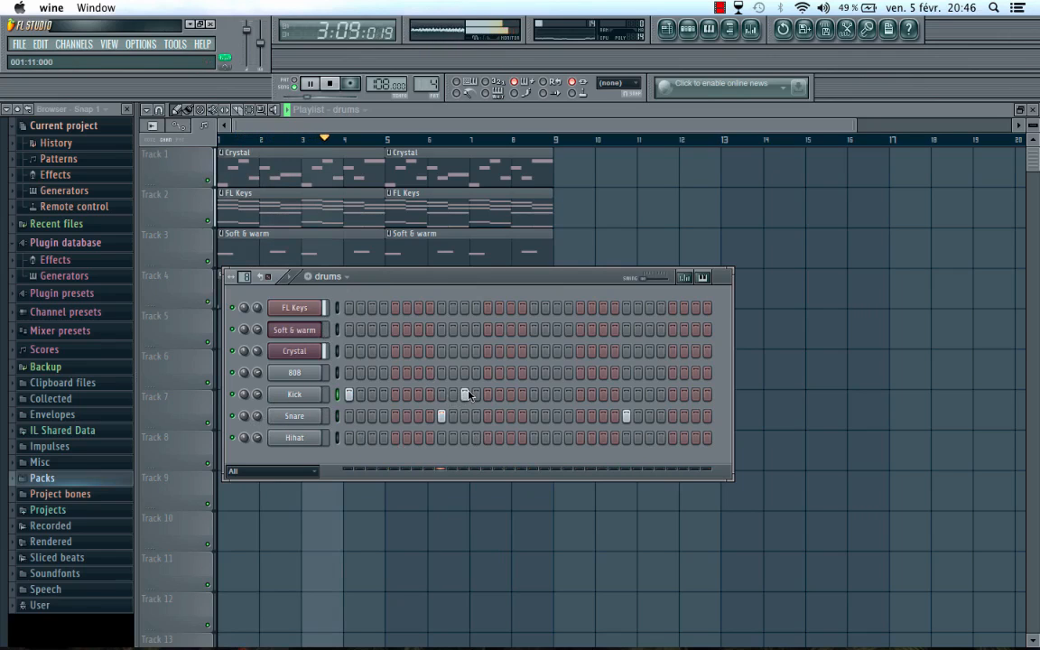
pyautogui.click(579, 394)
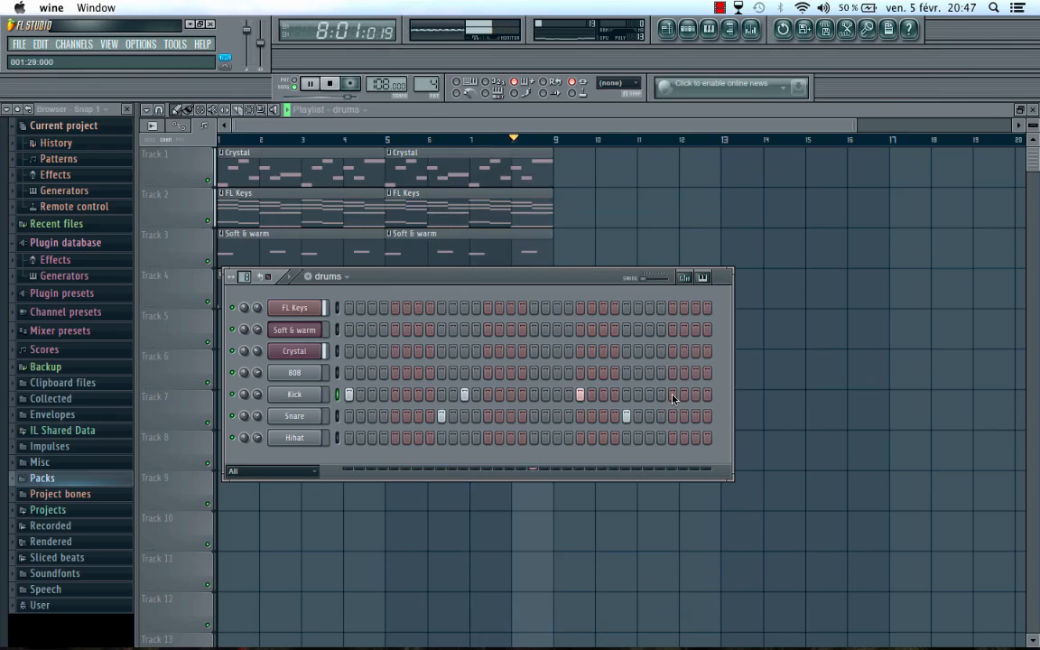
pyautogui.click(672, 396)
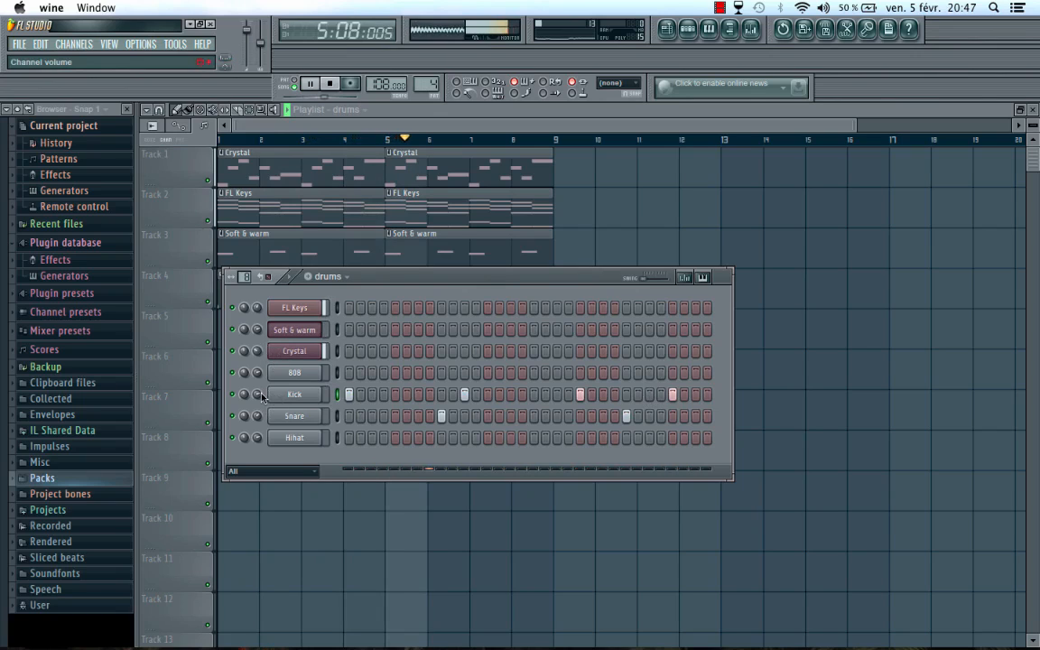
pyautogui.moveTo(257, 394); pyautogui.dragTo(257, 398)
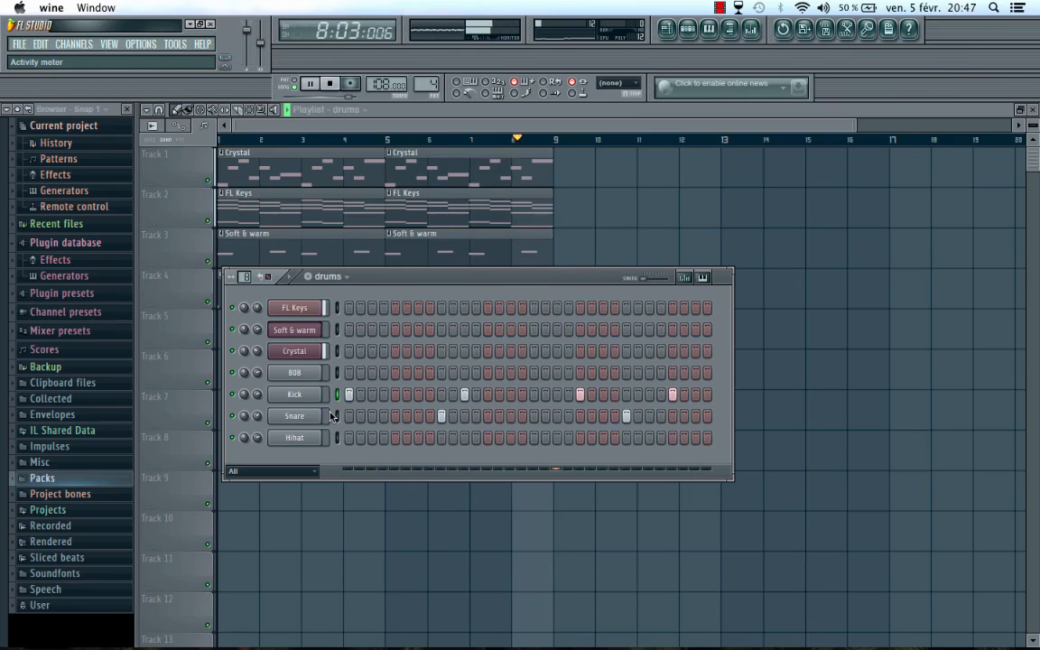
pyautogui.press('space')
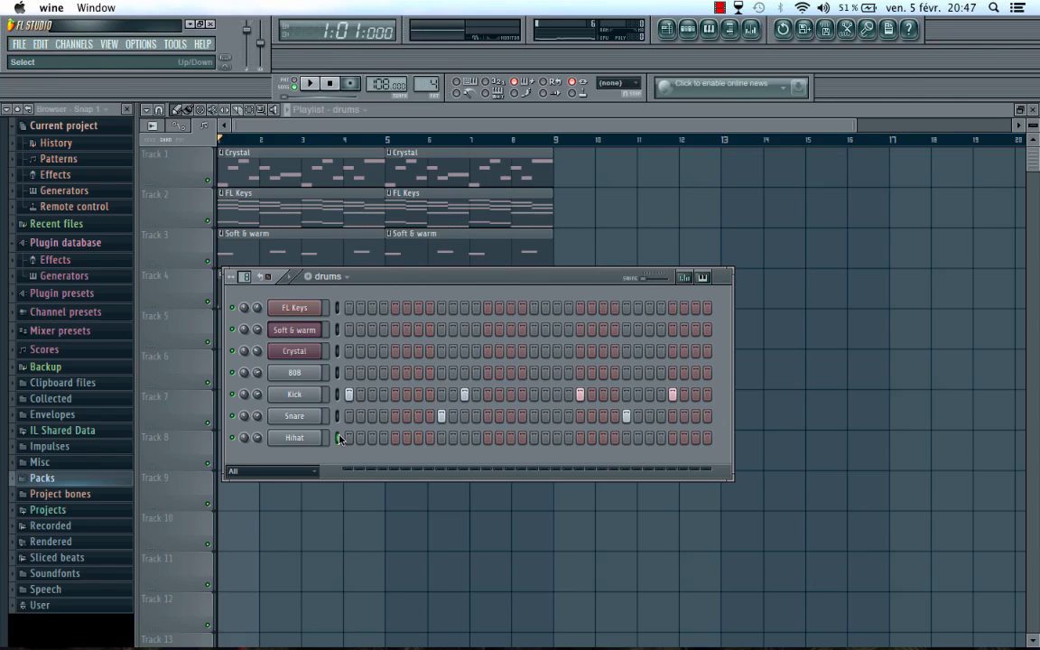
# - Fill the Hihat channel on every second step and slightly lower its volume while the arrangement plays
pyautogui.press('space')
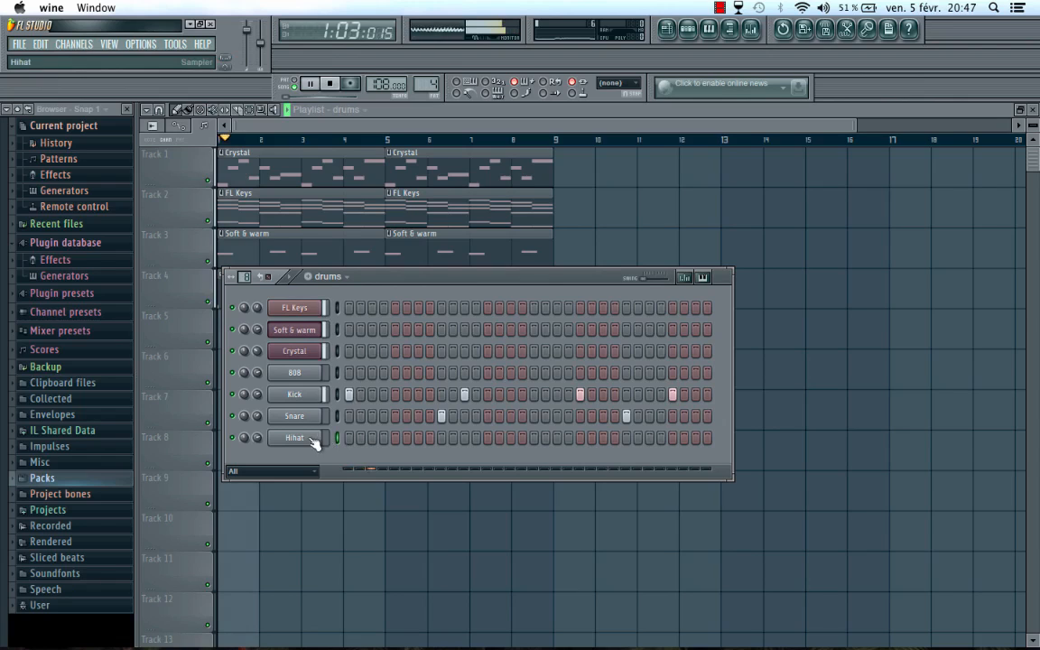
pyautogui.rightClick(307, 439)
pyautogui.click(359, 529)
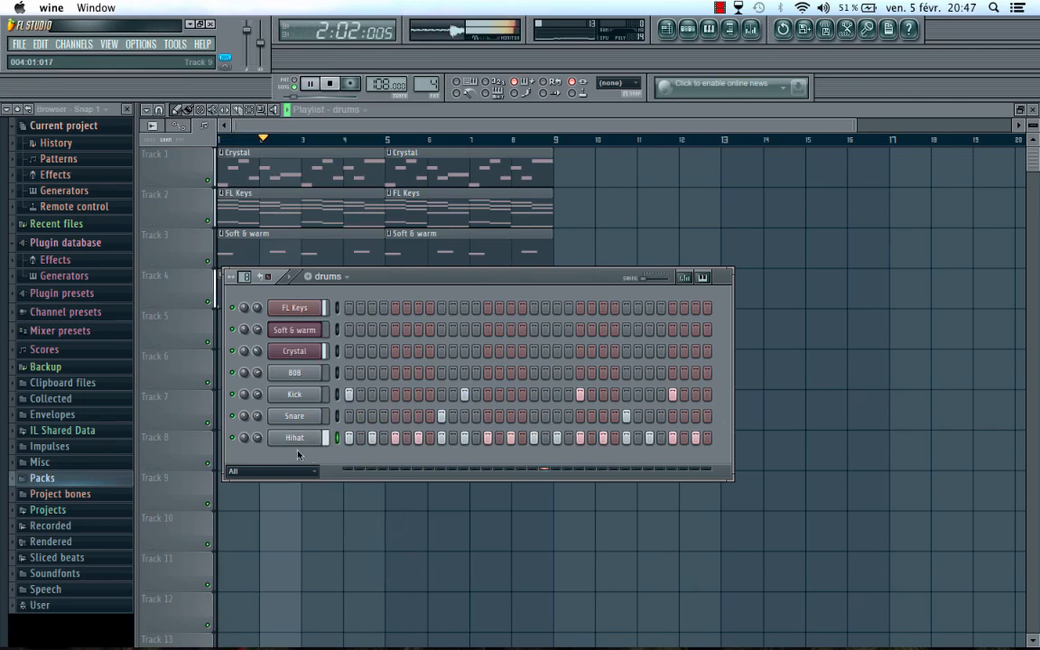
pyautogui.moveTo(257, 438); pyautogui.dragTo(256, 440)
pyautogui.press('space')
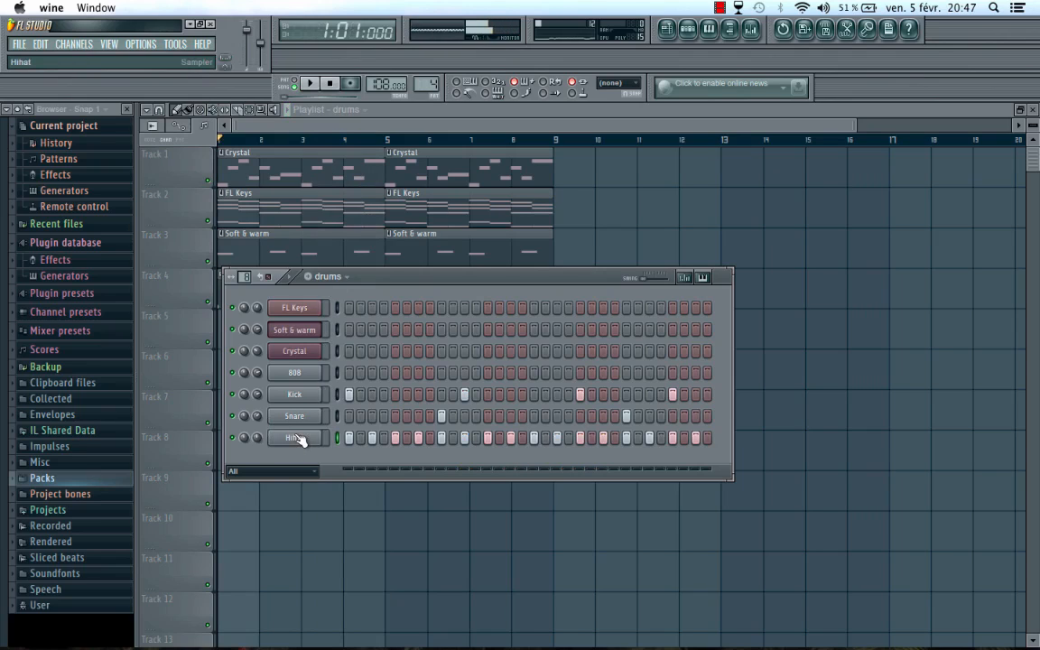
# - Send the Hihat channel's step pattern to the piano roll and briefly play the arrangement
pyautogui.rightClick(325, 415)
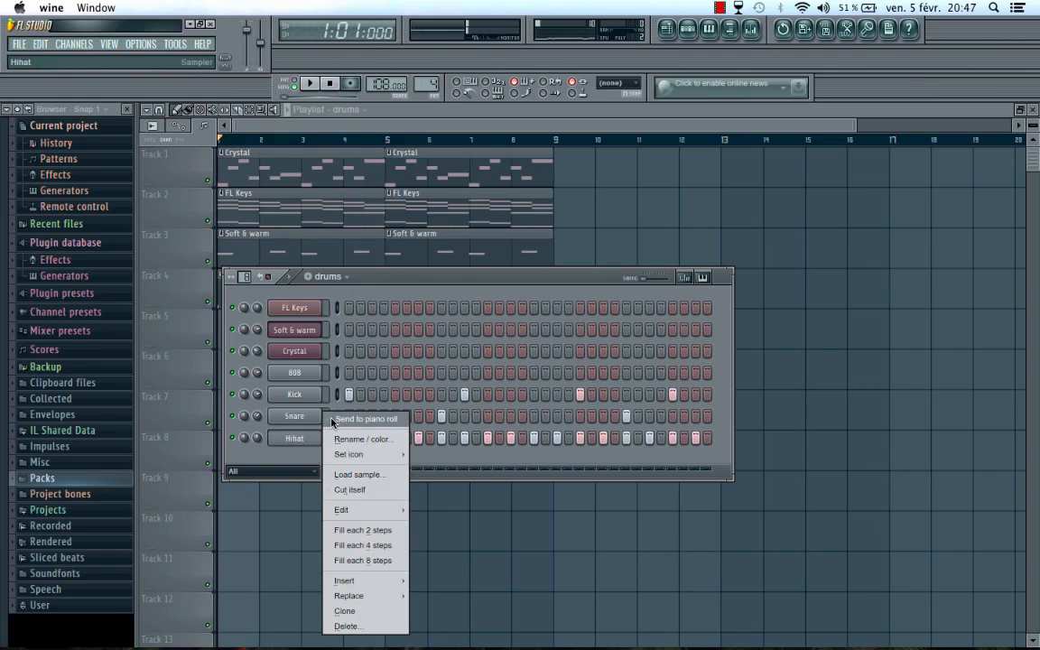
pyautogui.click(361, 419)
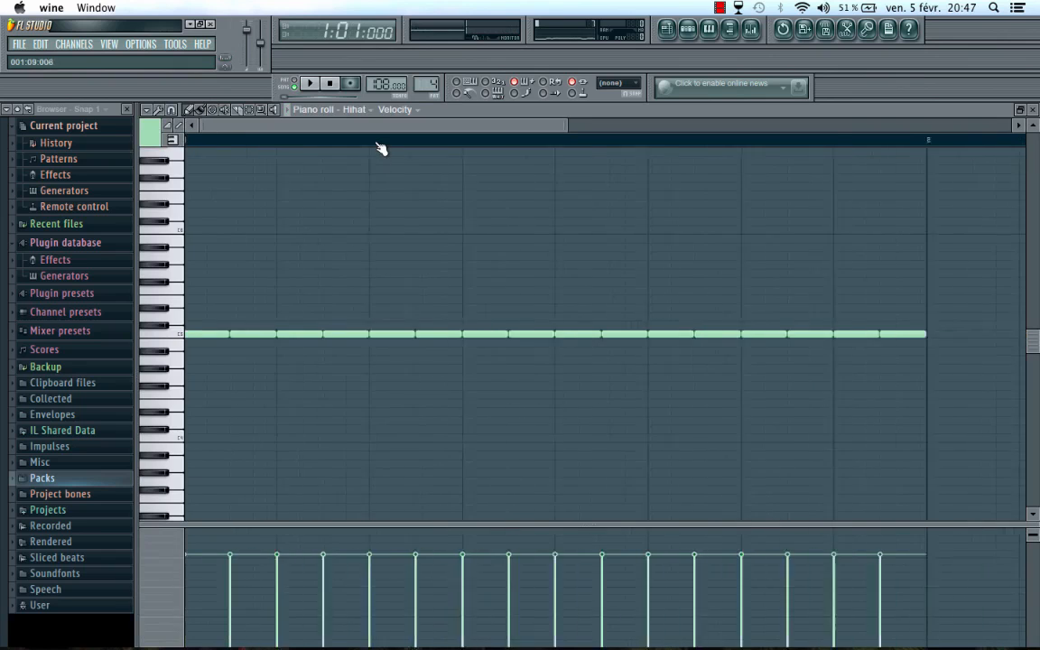
pyautogui.press('space')
pyautogui.press('space')
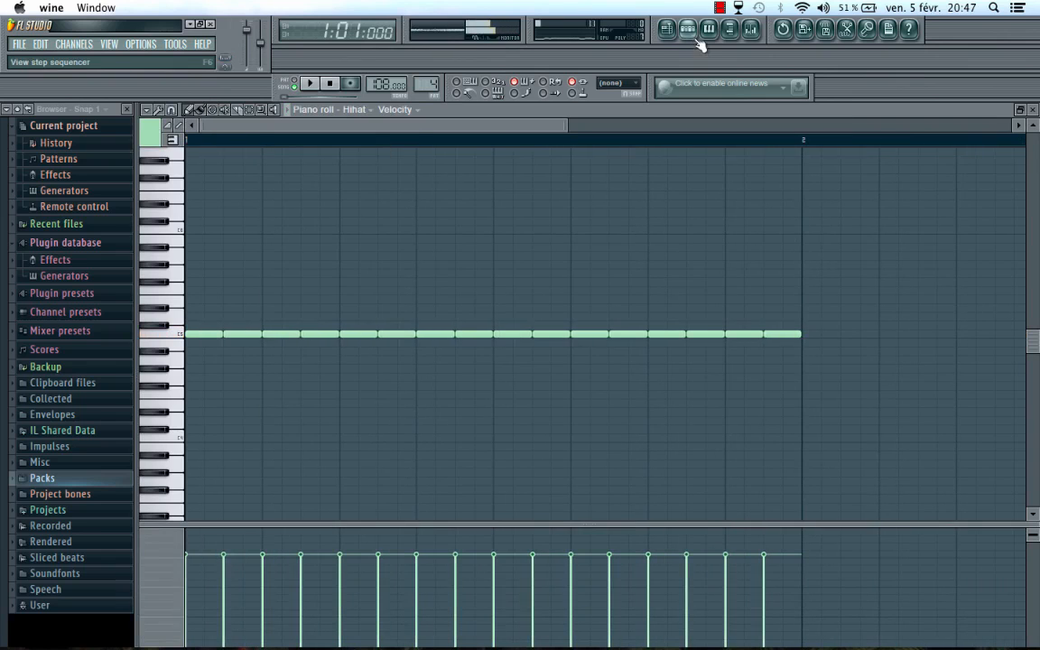
# - Lower the Hihat channel's volume to about 35%, play the arrangement, and return to the Hihat piano roll
pyautogui.click(695, 38)
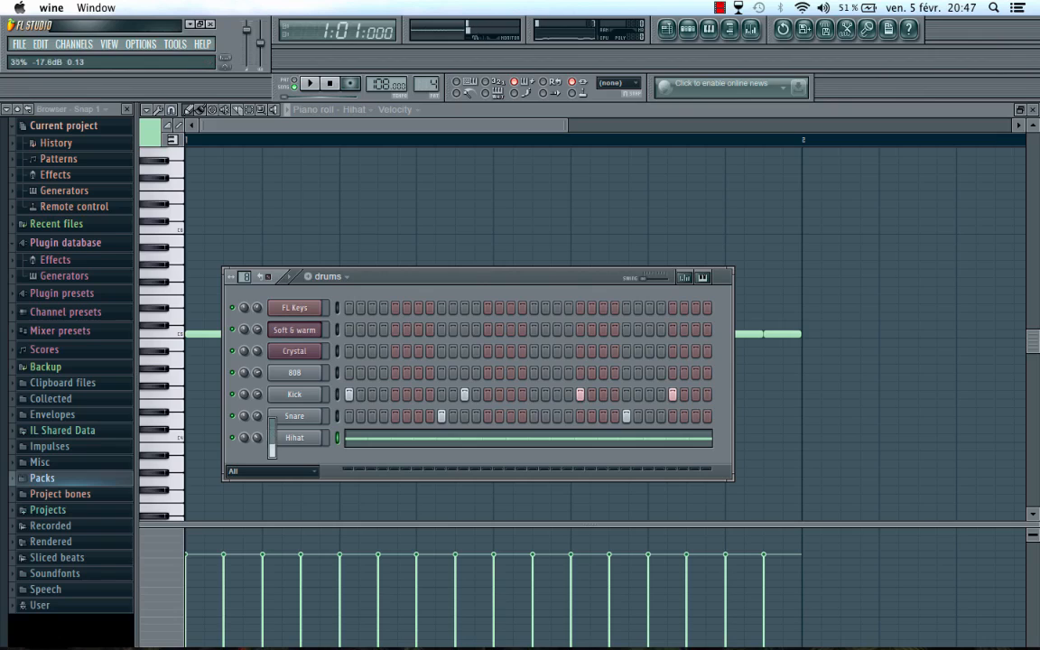
pyautogui.press('space')
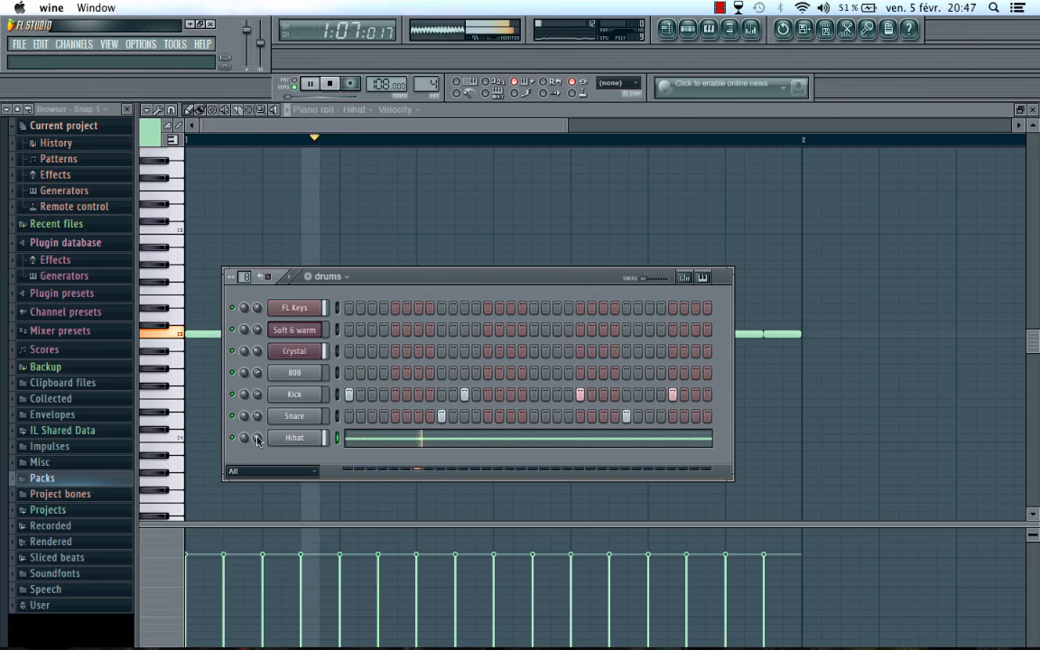
pyautogui.press('space')
pyautogui.click(318, 133)
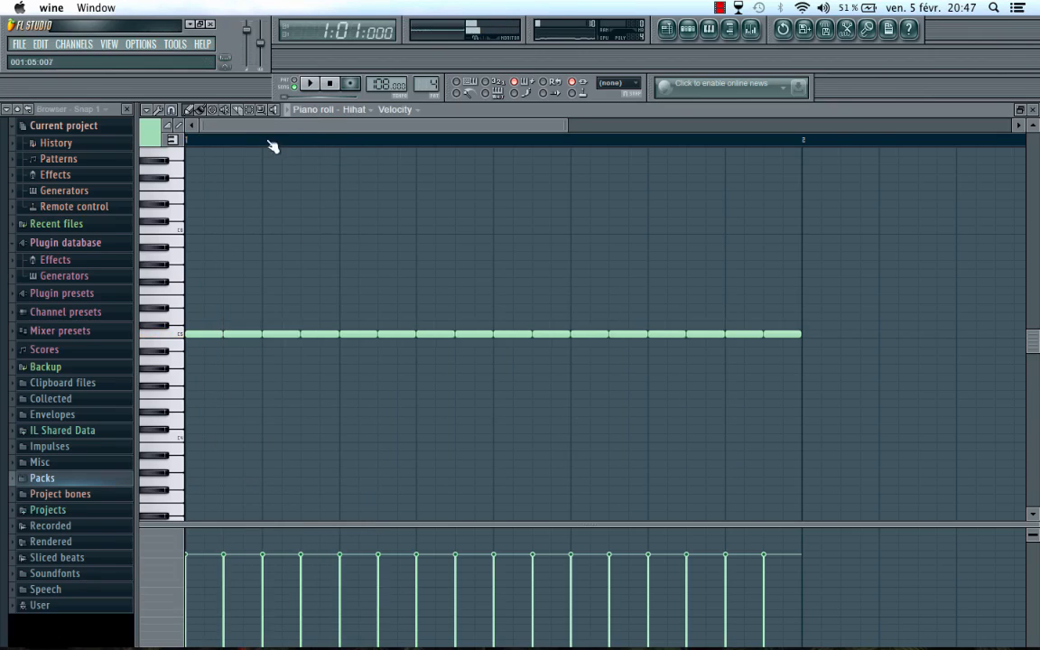
# - Arpeggiate the Hihat note on step 5 with the Default pattern into a roll of four short notes, and play it
pyautogui.scroll(3, 270, 146)
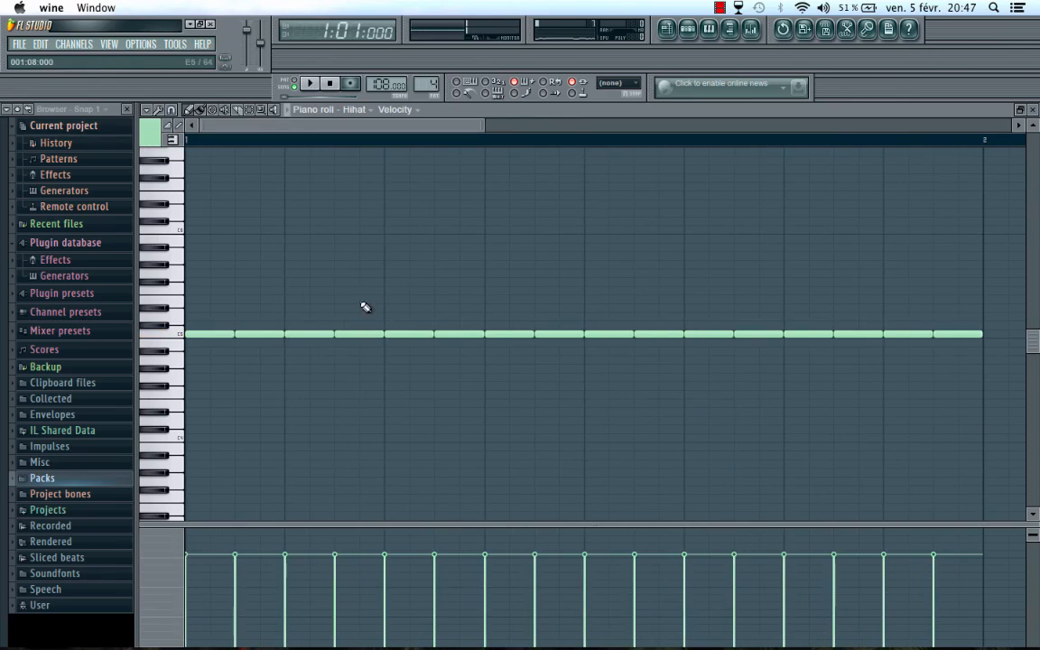
pyautogui.press('space')
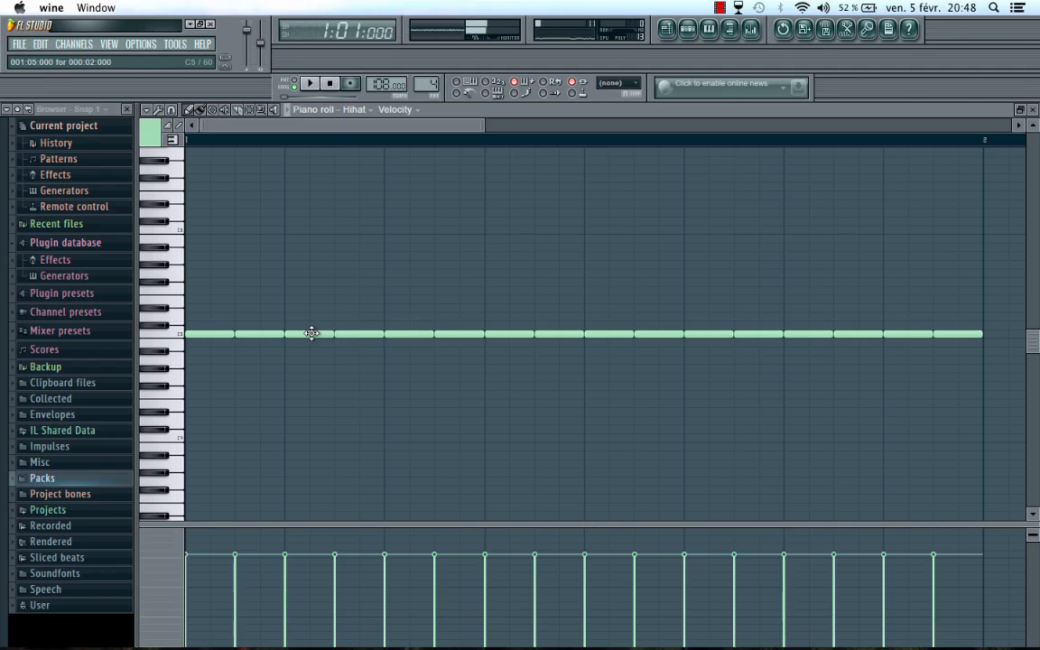
pyautogui.keyDown('ctrl'); pyautogui.click(311, 333); pyautogui.keyUp('ctrl')
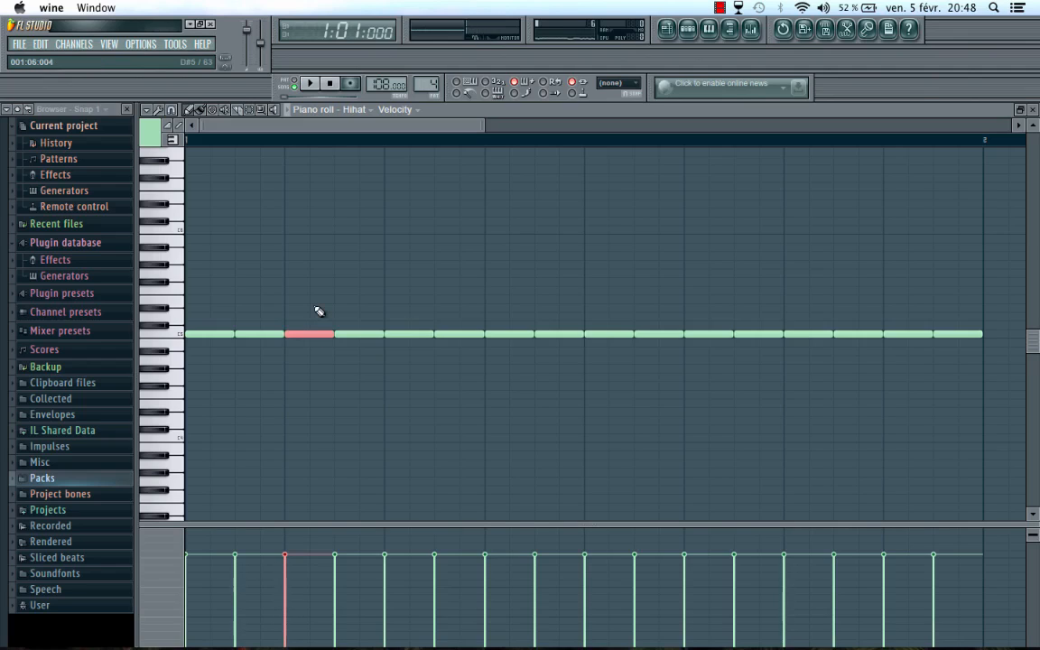
pyautogui.hotkey('alt', 'a')
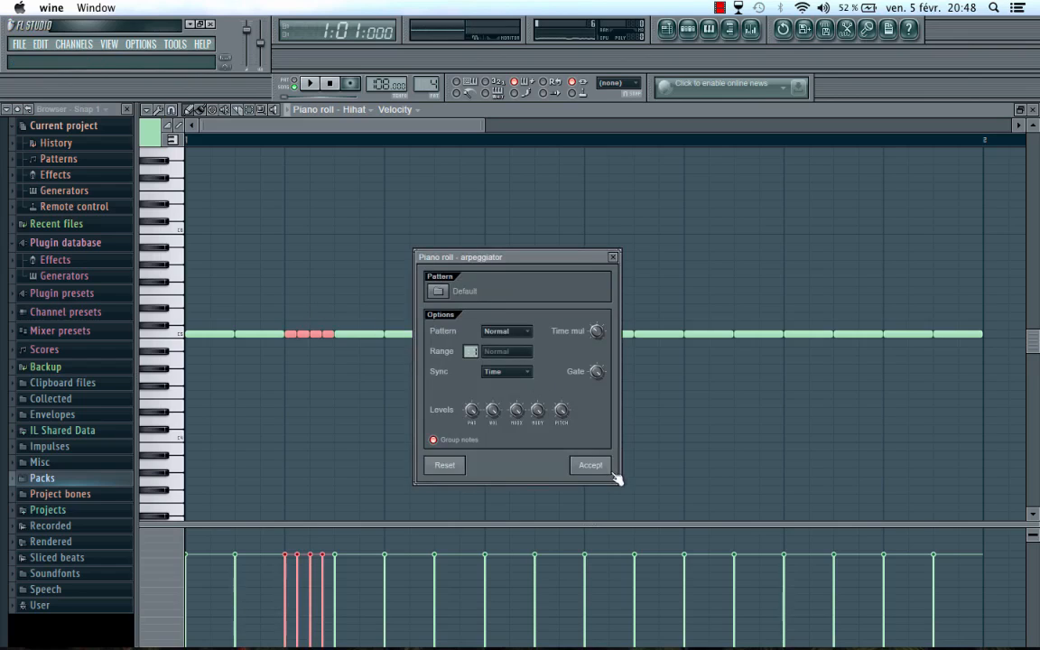
pyautogui.moveTo(597, 331)
pyautogui.mouseDown()
pyautogui.moveTo(597, 347)
pyautogui.moveTo(596, 331)
pyautogui.mouseUp()
pyautogui.press('space')
pyautogui.press('space')
pyautogui.press('space')
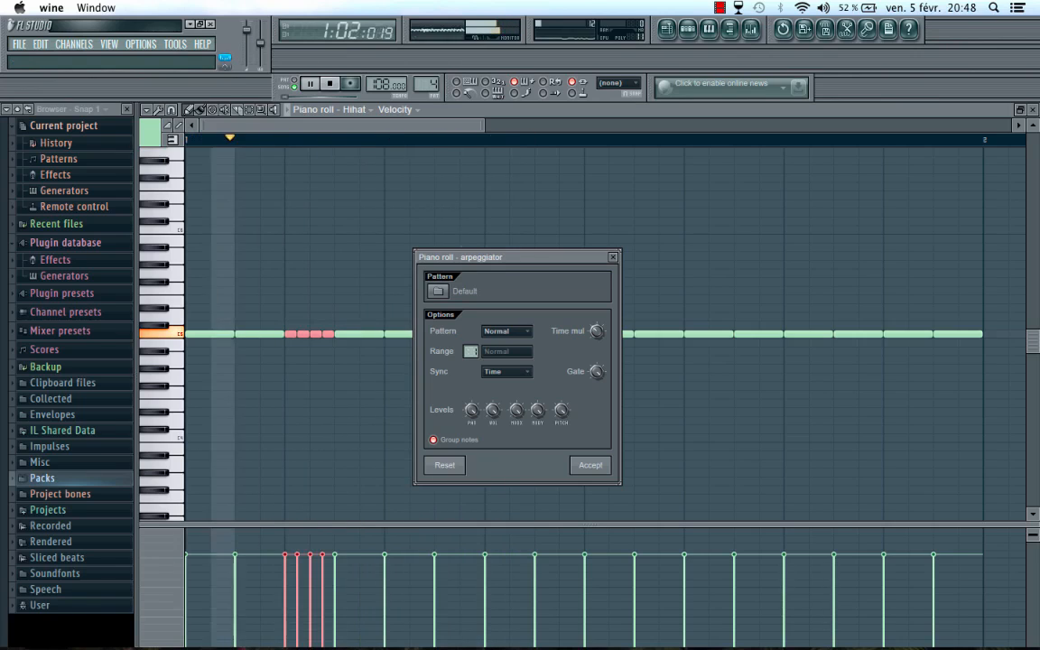
pyautogui.press('space')
pyautogui.click(592, 465)
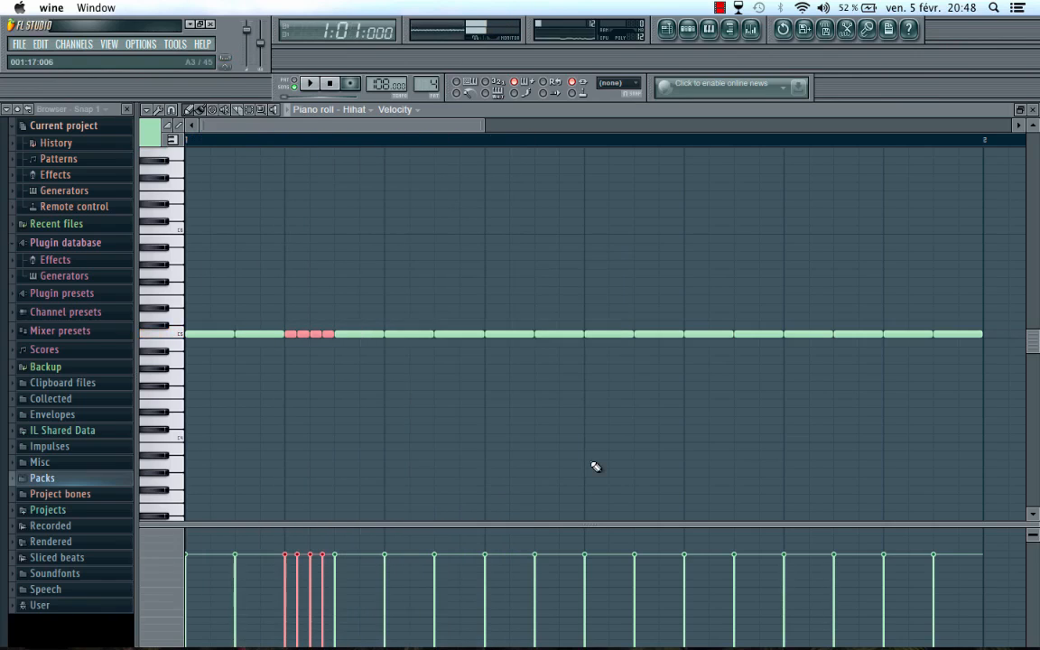
pyautogui.press('space')
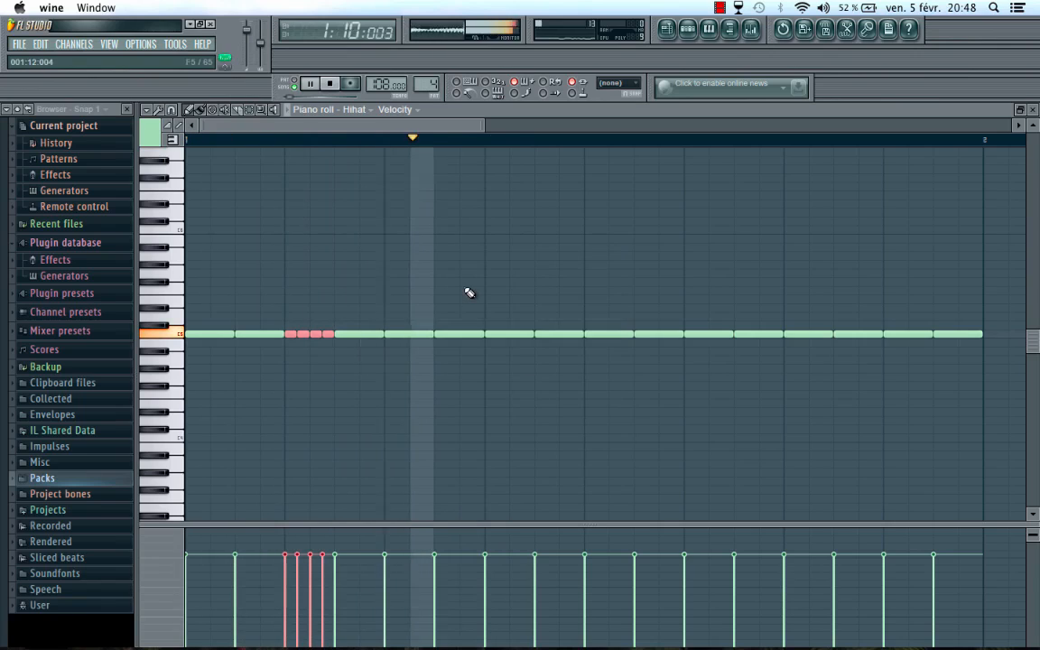
pyautogui.press('space')
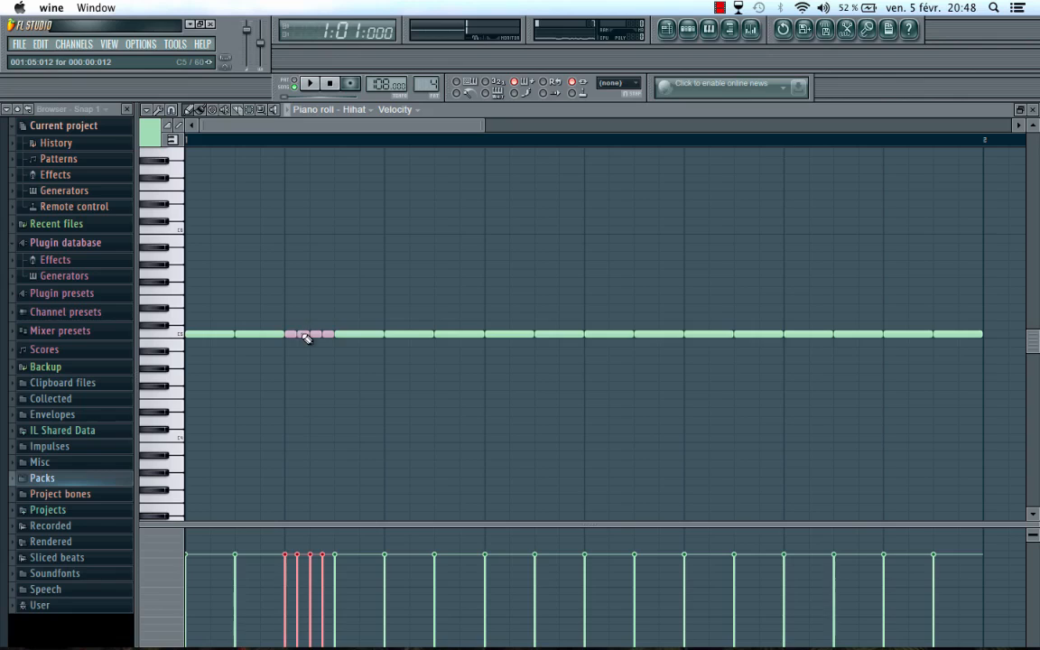
# - Try the four-note Hihat roll on step 7, swapped with the long note, and return both to their original steps
pyautogui.press('space')
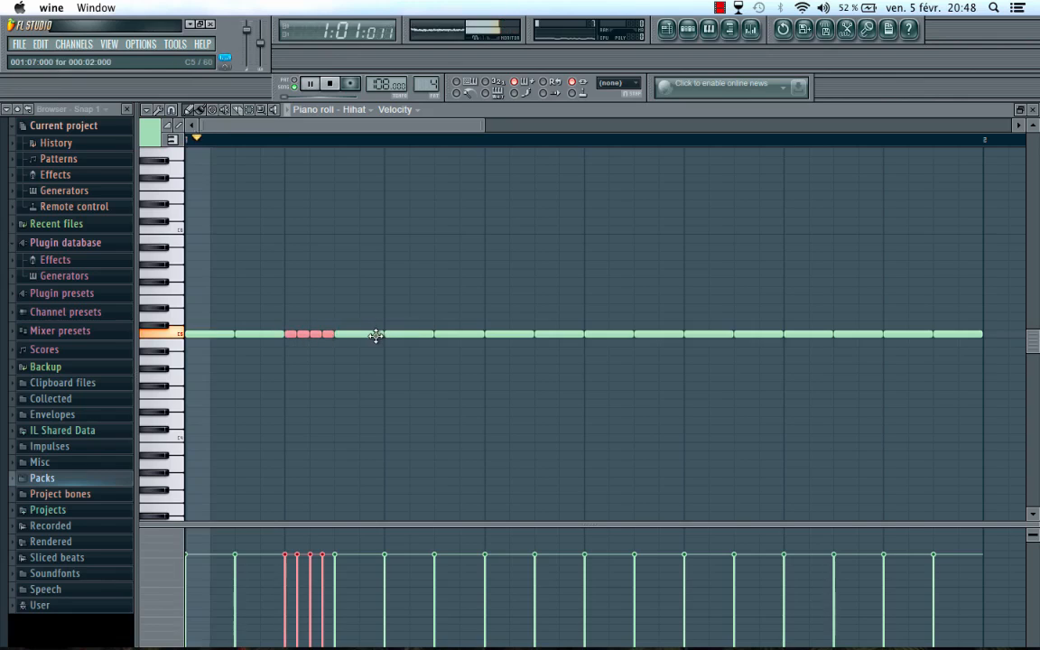
pyautogui.moveTo(376, 335); pyautogui.dragTo(319, 348)
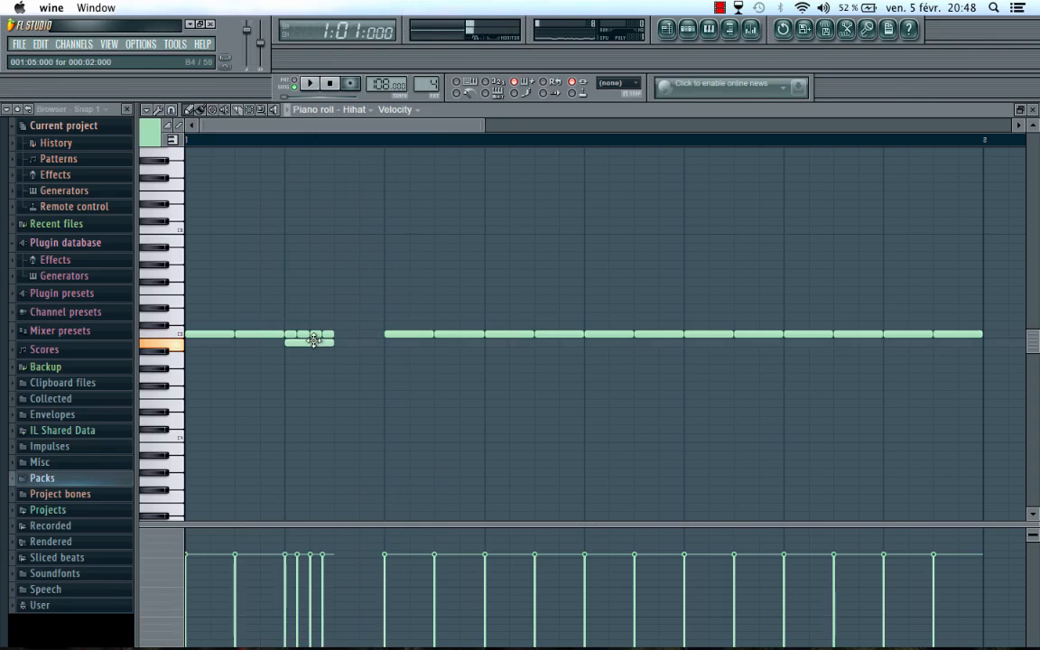
pyautogui.moveTo(294, 334); pyautogui.dragTo(337, 333)
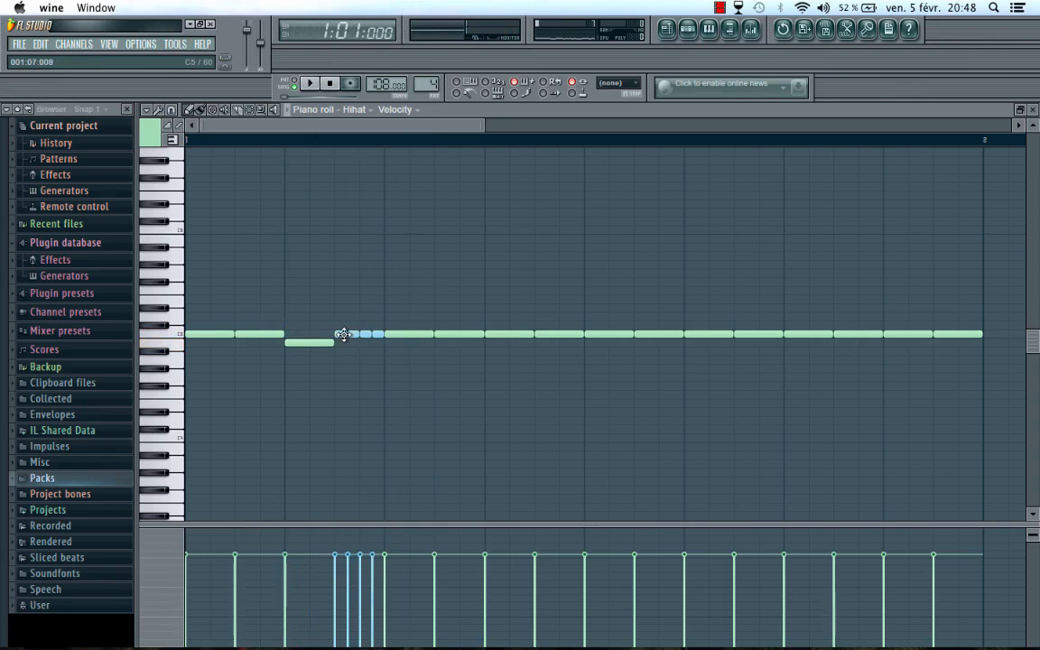
pyautogui.press('space')
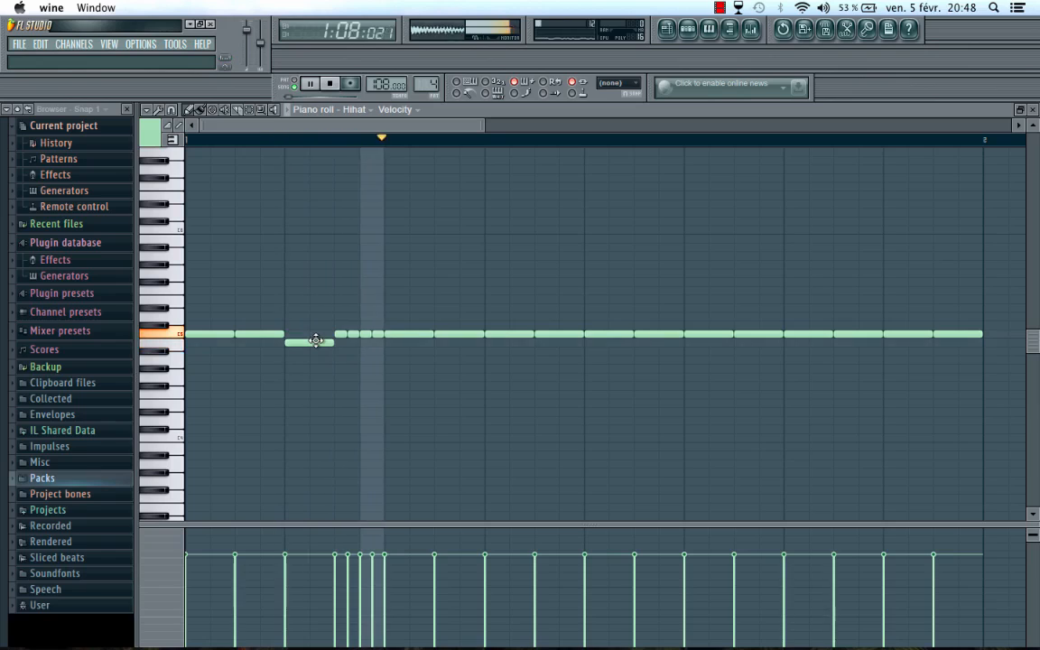
pyautogui.press('space')
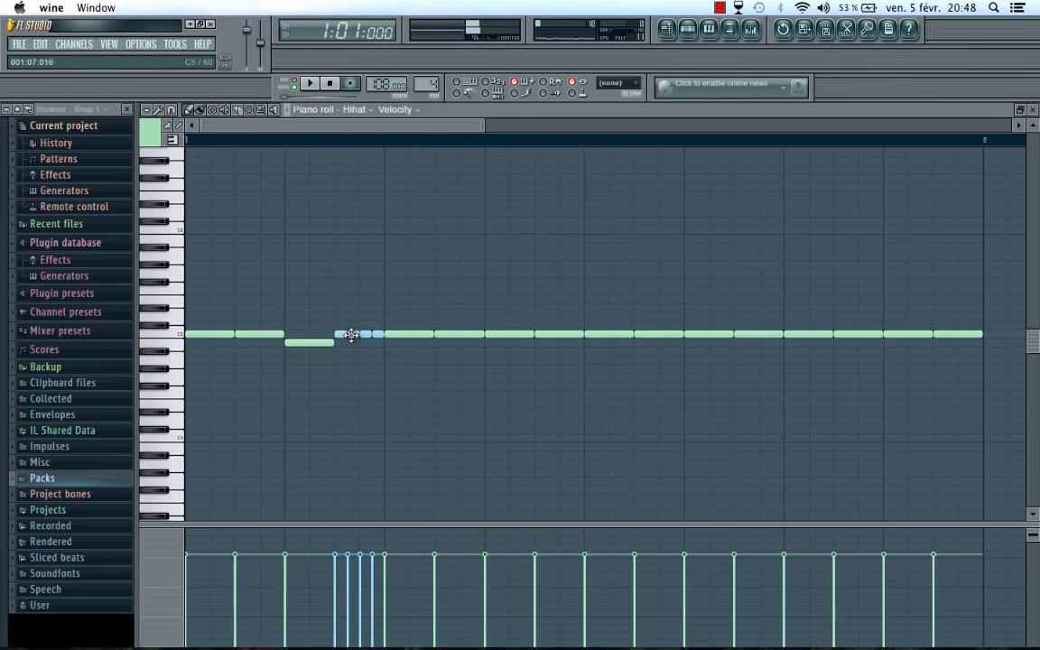
pyautogui.moveTo(351, 333)
pyautogui.mouseDown()
pyautogui.moveTo(302, 335)
pyautogui.moveTo(348, 339)
pyautogui.moveTo(344, 323)
pyautogui.moveTo(343, 332)
pyautogui.mouseUp()
# - Shorten the Hihat note on step 13 to one step, add a one-step note on step 14, and play the arrangement
pyautogui.press('space')
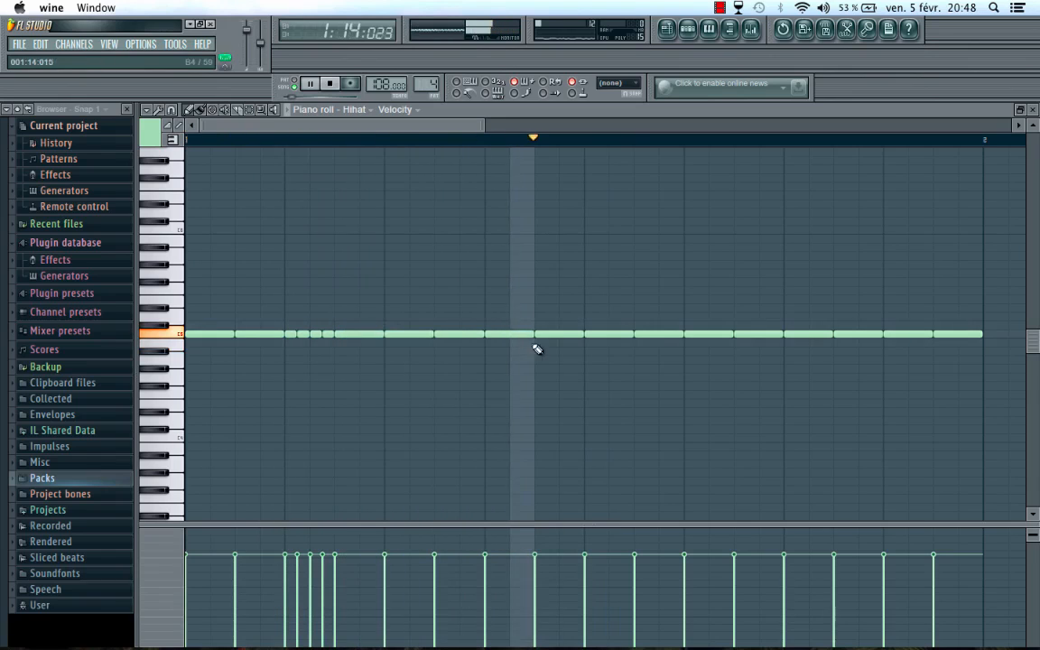
pyautogui.press('space')
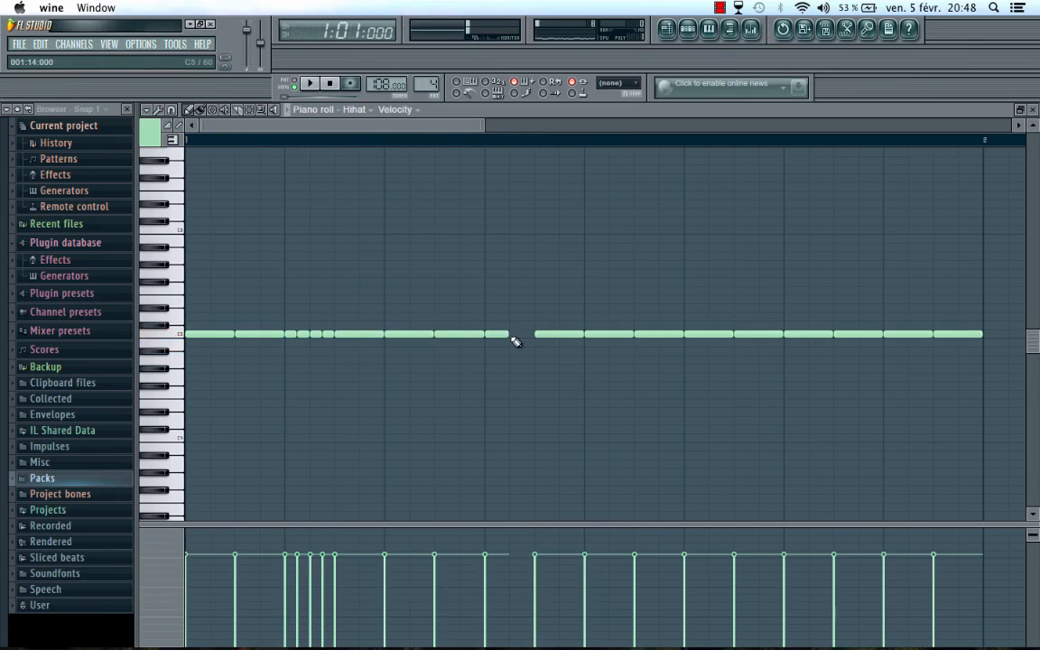
pyautogui.click(511, 334)
pyautogui.press('space')
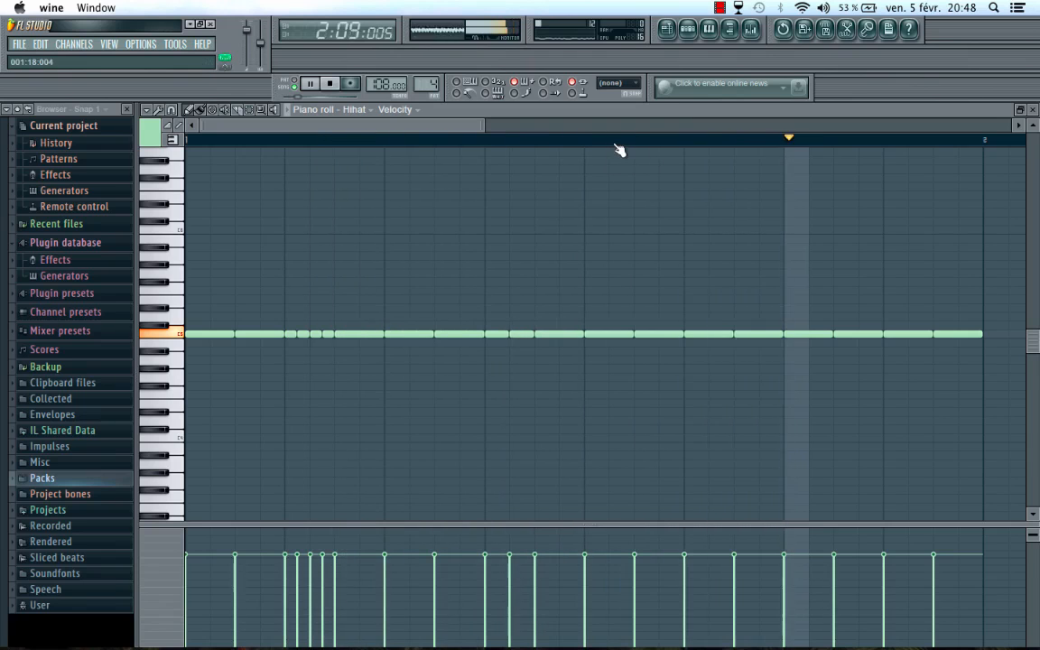
pyautogui.press('space')
# - Play the Hihat line, split the note on step 29 into one-step notes on steps 29 and 30, and play it again
pyautogui.scroll(-3, 467, 147)
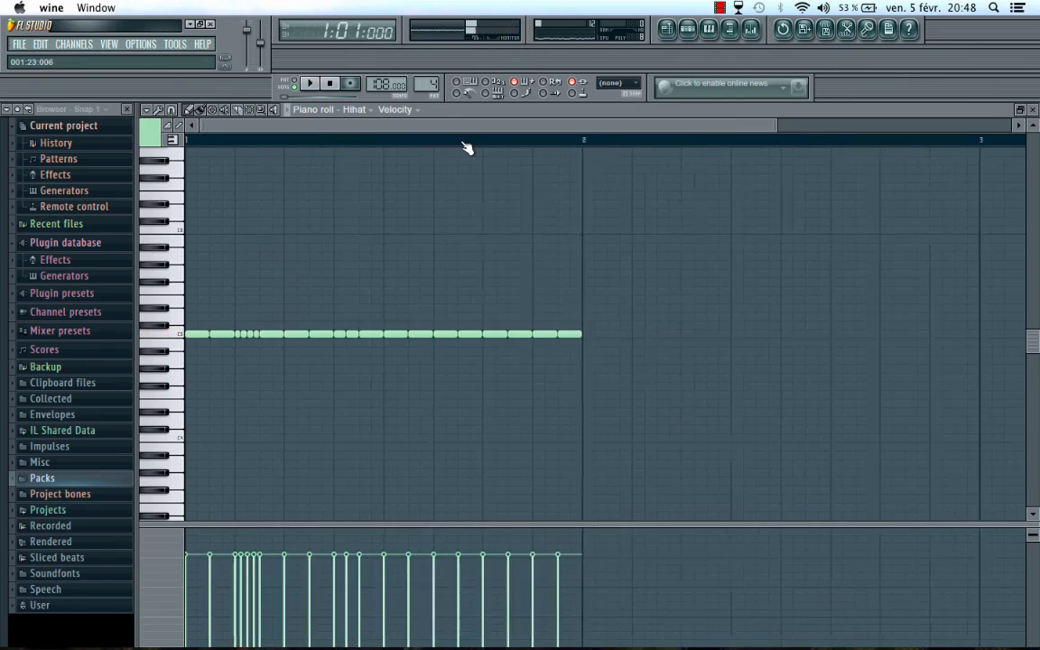
pyautogui.scroll(2, 273, 142)
pyautogui.scroll(1, 241, 135)
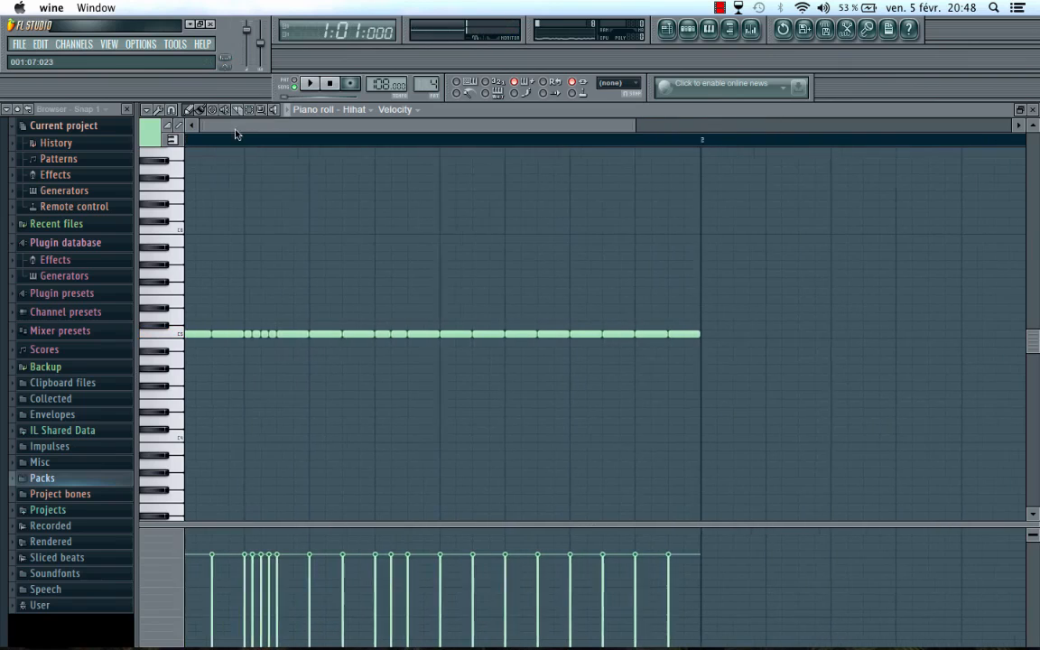
pyautogui.press('space')
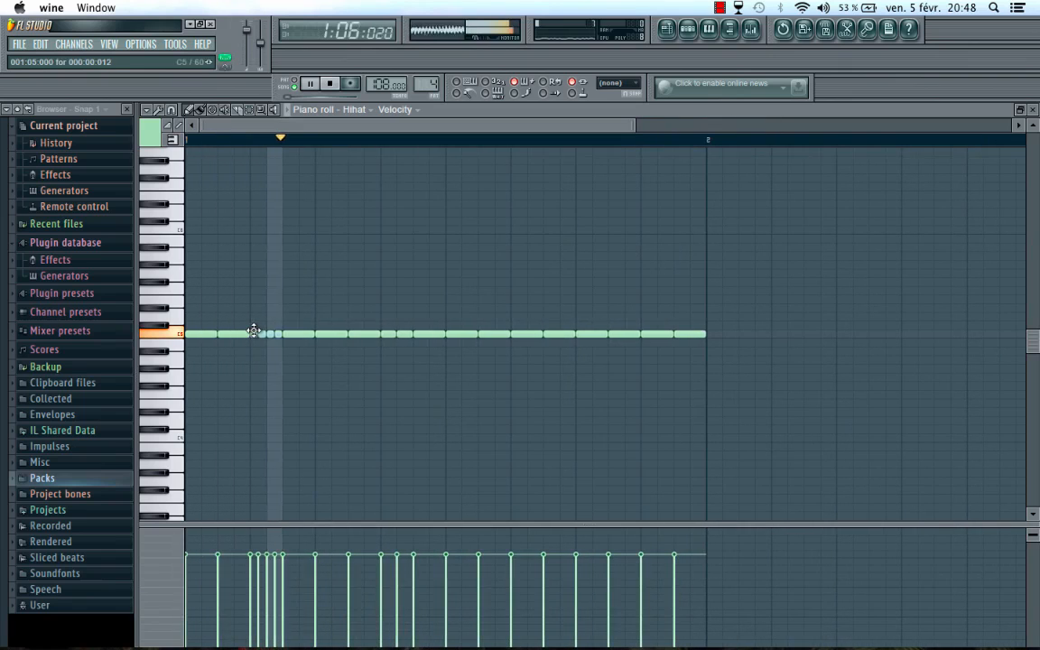
pyautogui.press('space')
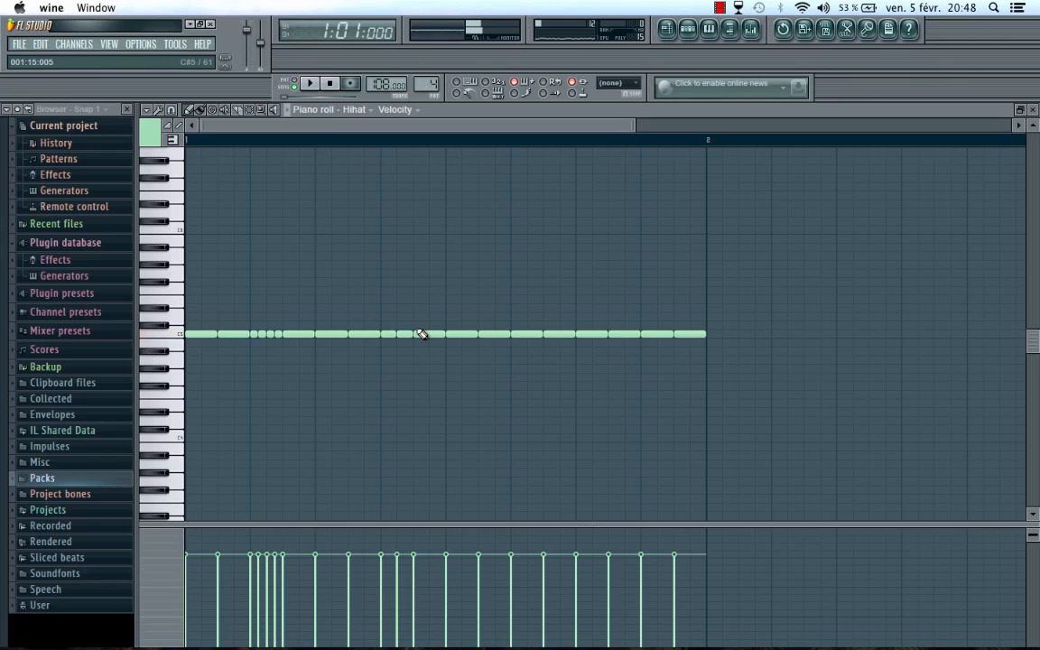
pyautogui.press('space')
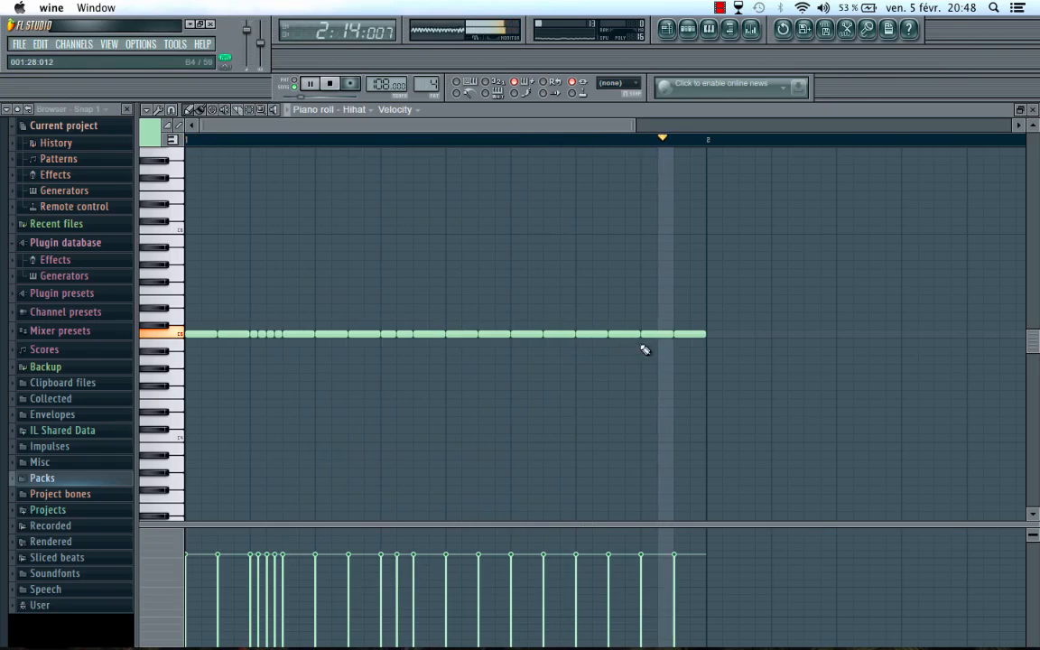
pyautogui.press('space')
pyautogui.click(665, 334)
pyautogui.press('space')
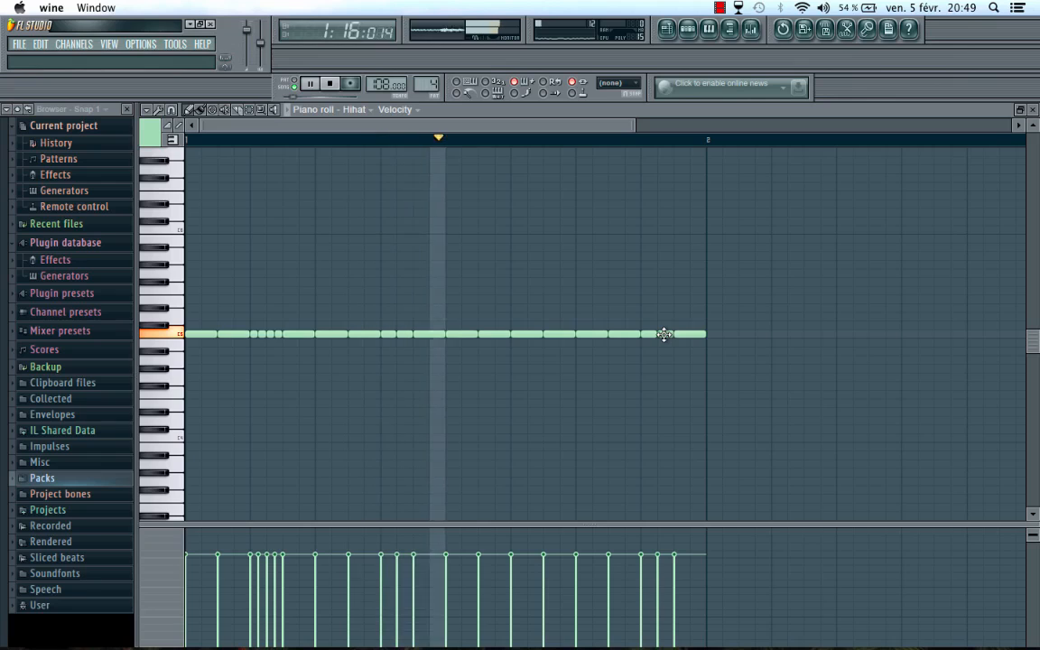
pyautogui.press('space')
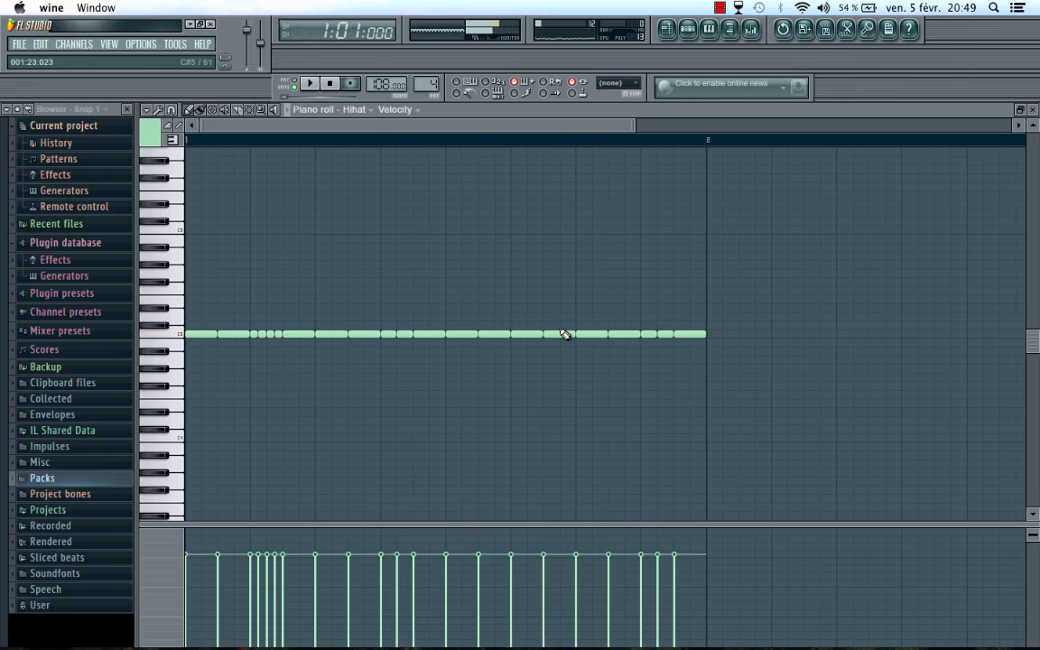
# - Set a finer piano roll snap and split the two-step Hihat note on step 23 into three equal notes during playback
pyautogui.click(166, 109)
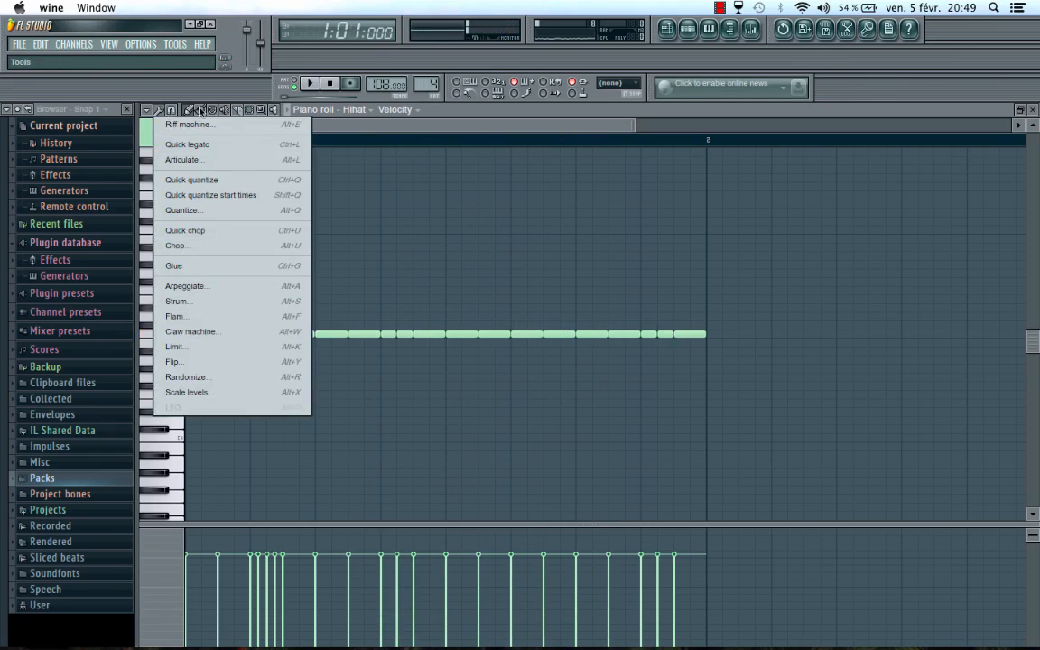
pyautogui.click(372, 135)
pyautogui.click(173, 109)
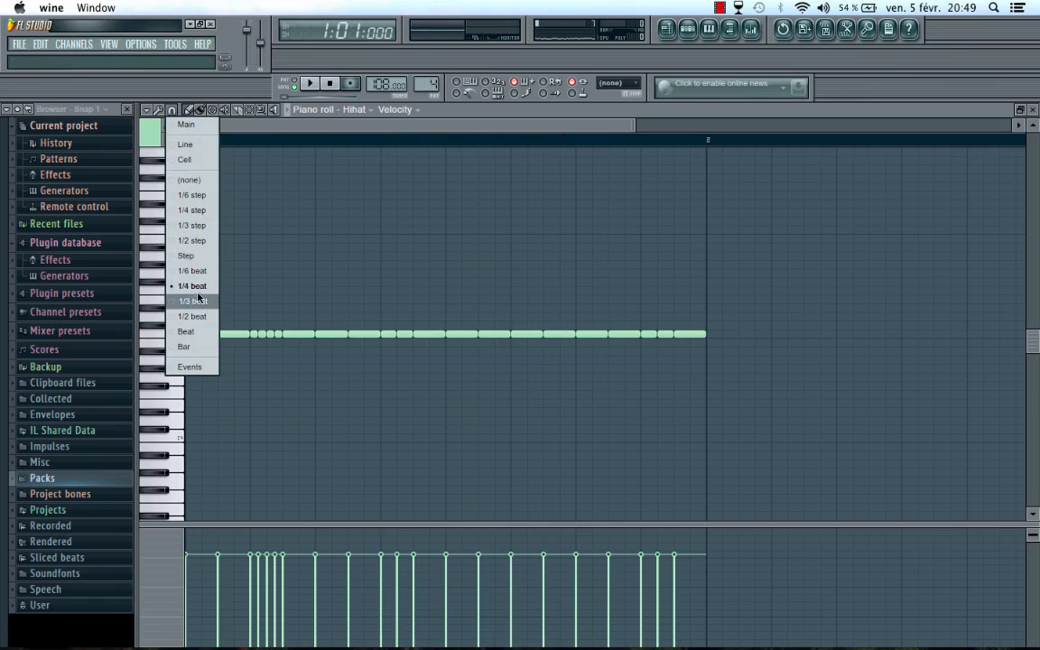
pyautogui.click(181, 240)
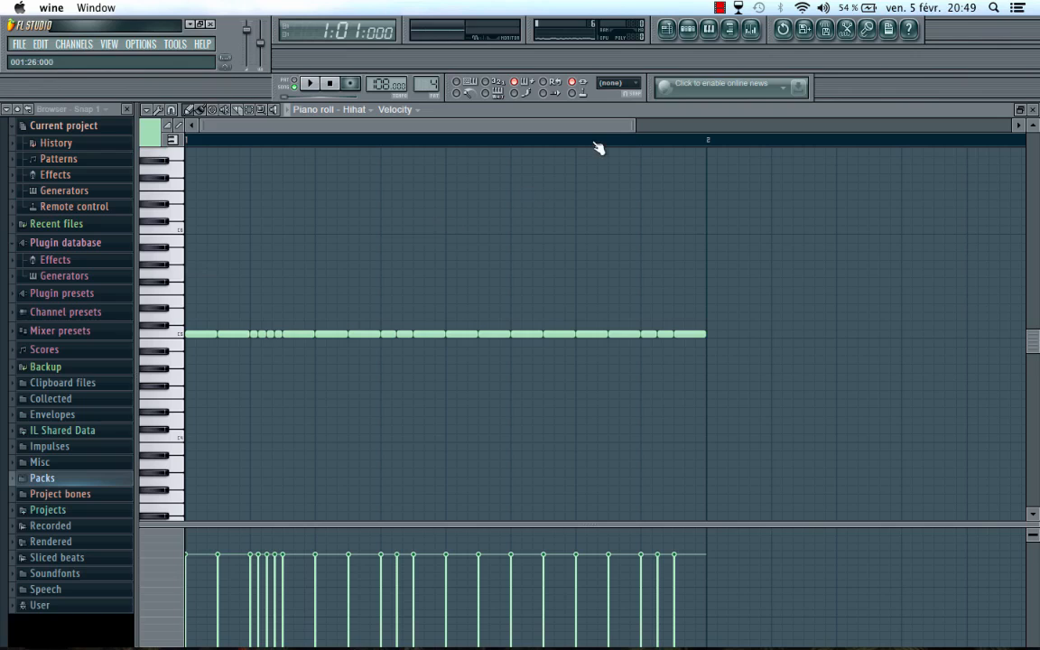
pyautogui.scroll(1, 597, 147)
pyautogui.press('space')
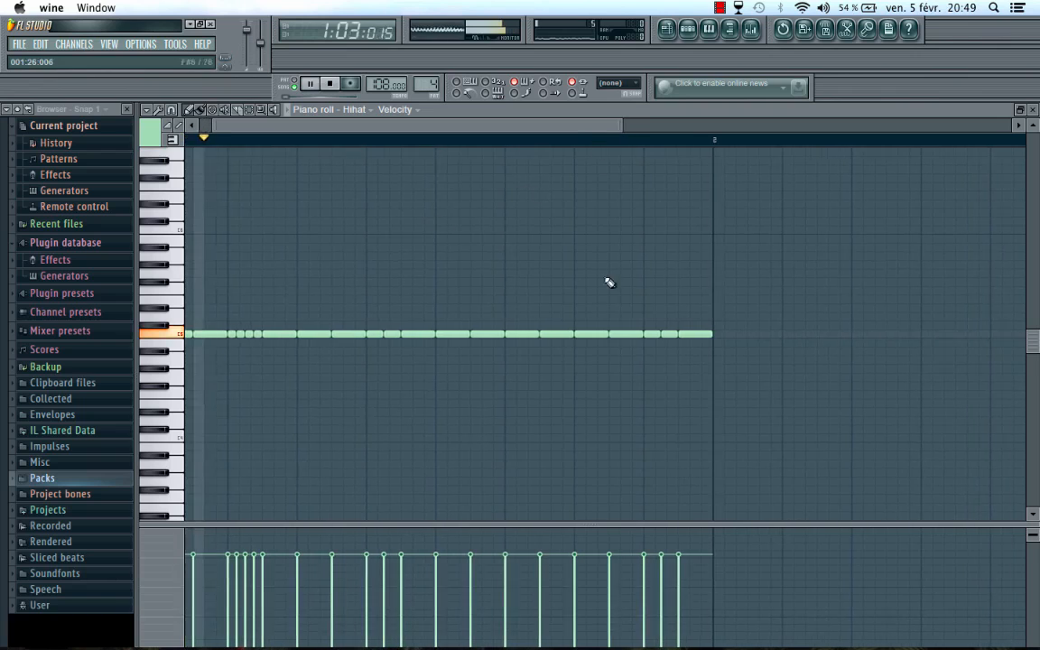
pyautogui.moveTo(570, 335); pyautogui.dragTo(543, 335)
pyautogui.click(556, 335)
pyautogui.click(566, 334)
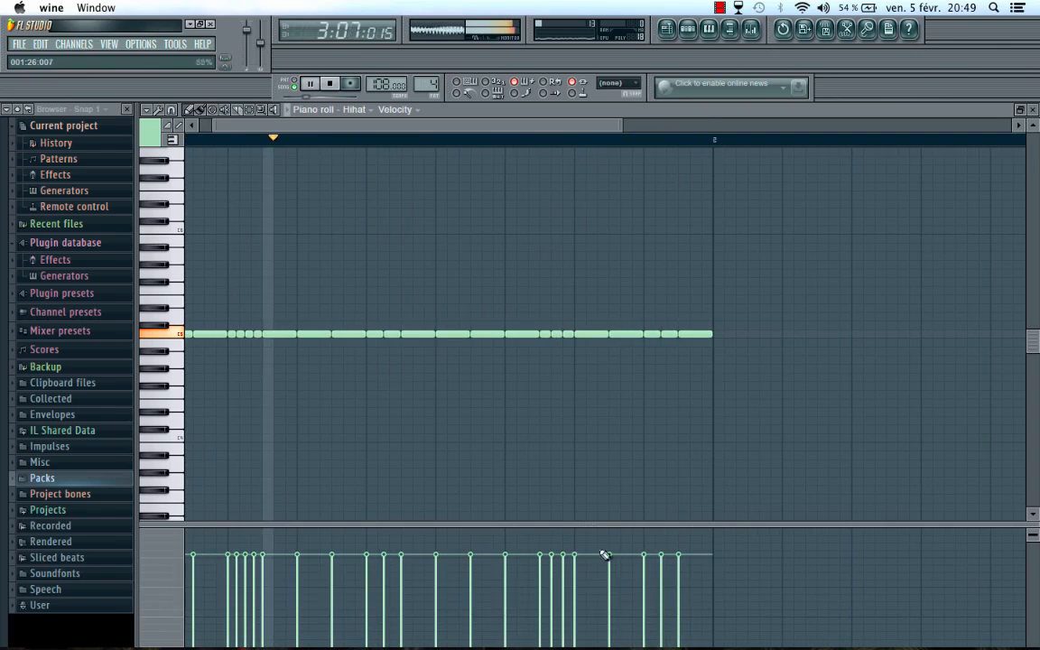
# - Enlarge the velocity area, lower the velocities of the alternate Hihat notes to varied levels, and refine them during playback
pyautogui.moveTo(594, 523); pyautogui.dragTo(598, 382)
pyautogui.press('space')
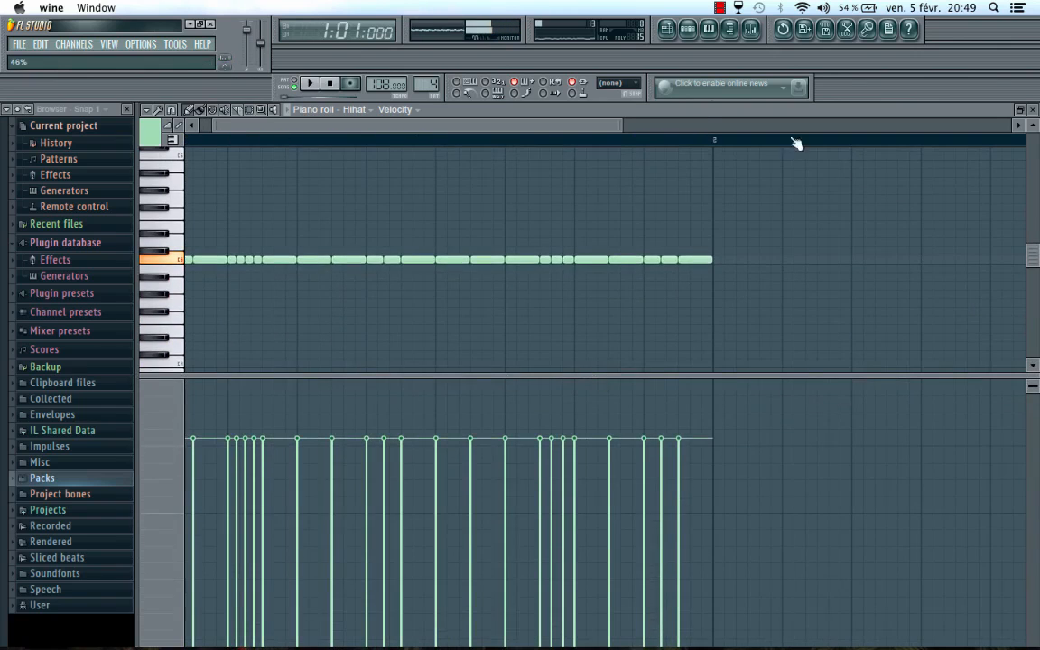
pyautogui.moveTo(548, 125); pyautogui.dragTo(506, 127)
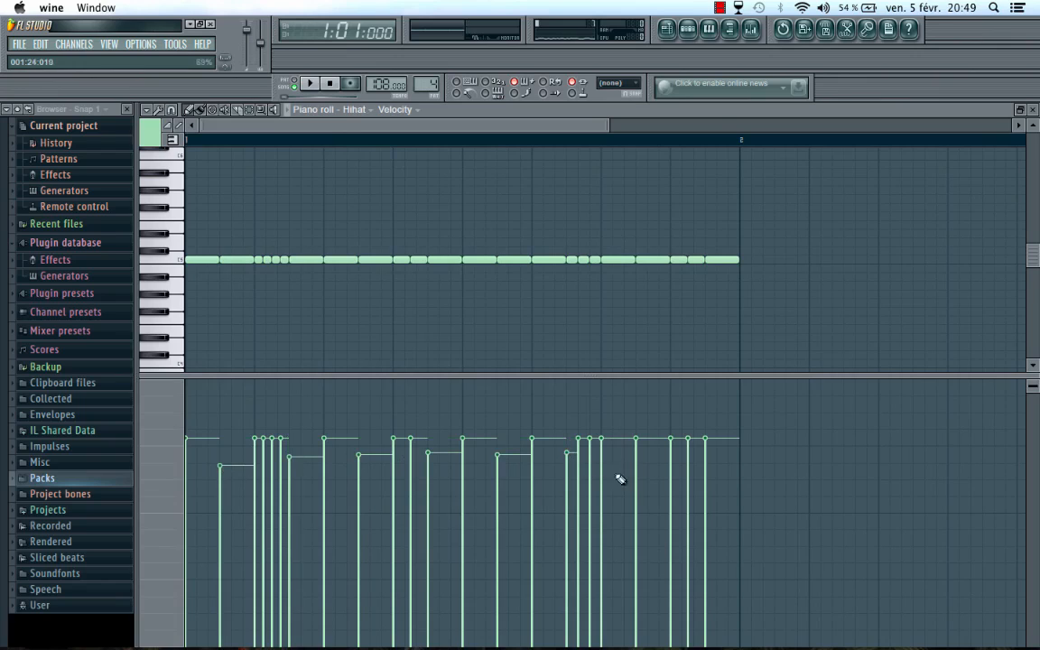
pyautogui.click(708, 460)
pyautogui.press('space')
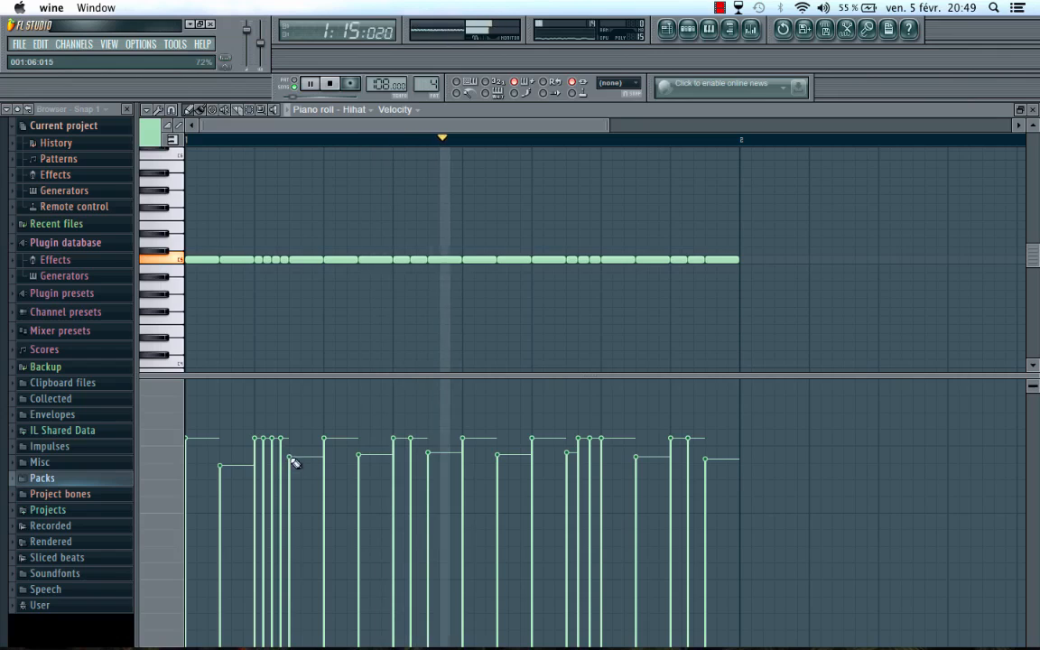
pyautogui.click(358, 467)
pyautogui.click(433, 456)
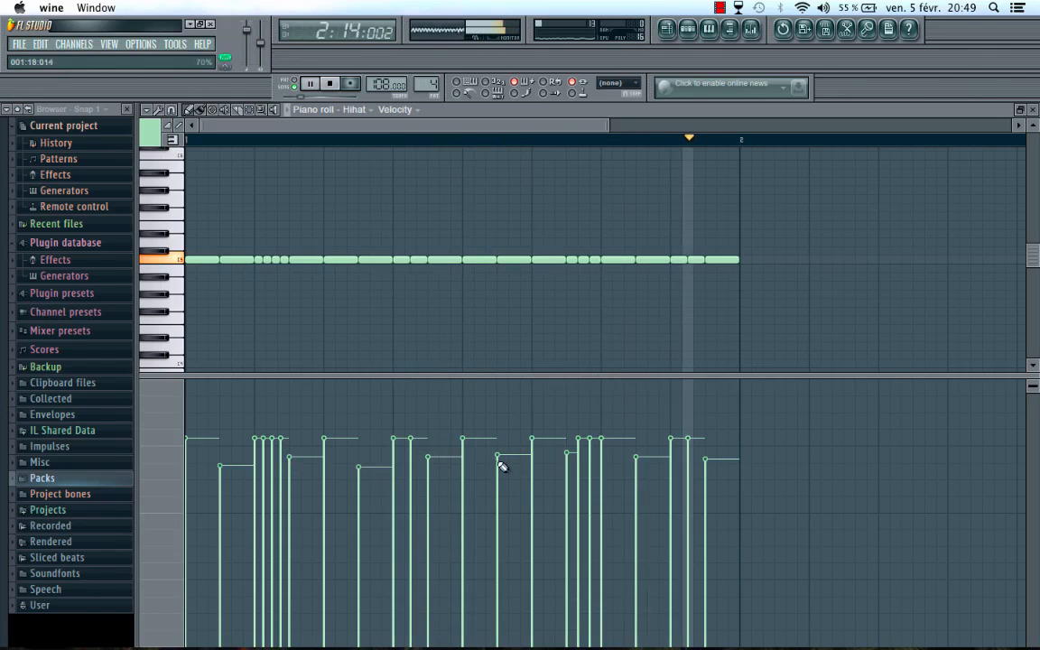
# - Paste the Kick pattern into the 808 channel on steps 1, 11, 21 and 29, and play it
pyautogui.click(687, 32)
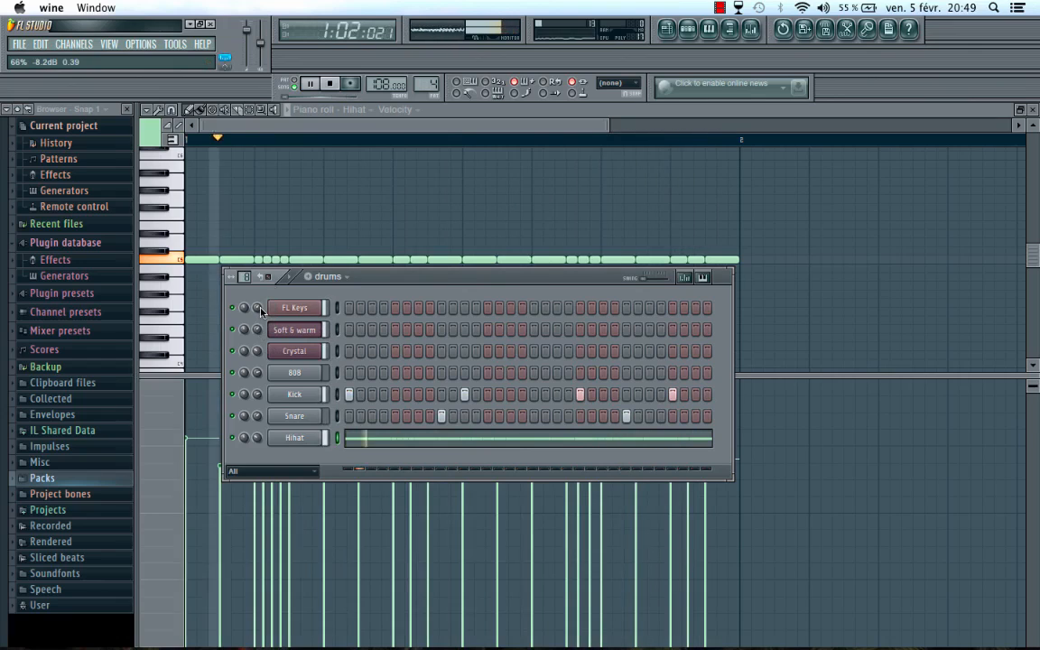
pyautogui.press('space')
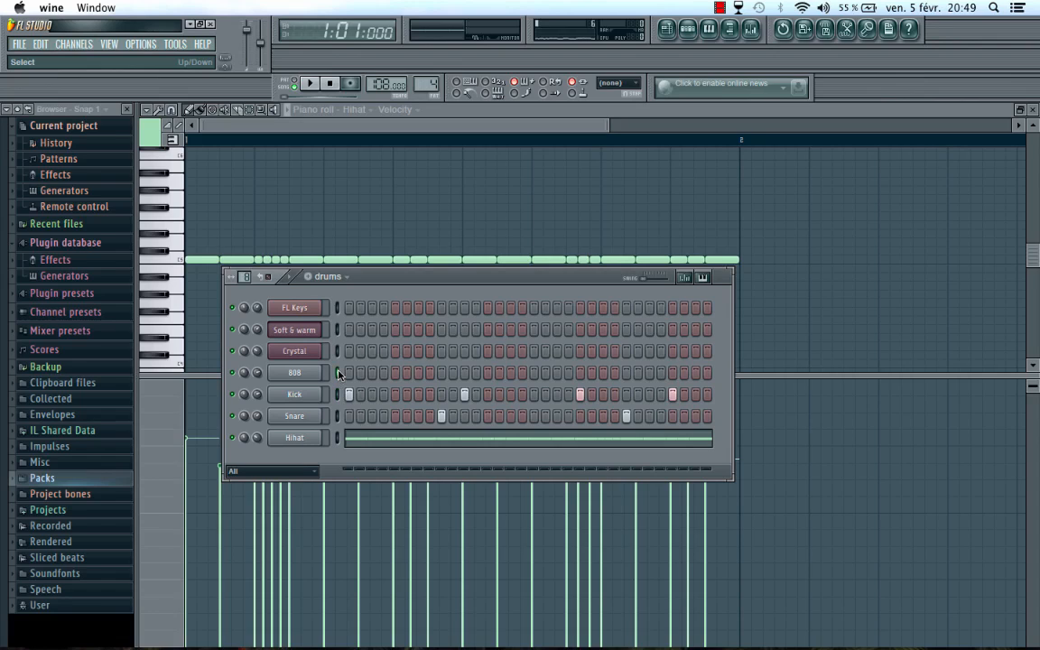
pyautogui.hotkey('ctrl', 'v')
pyautogui.press('space')
pyautogui.press('space')
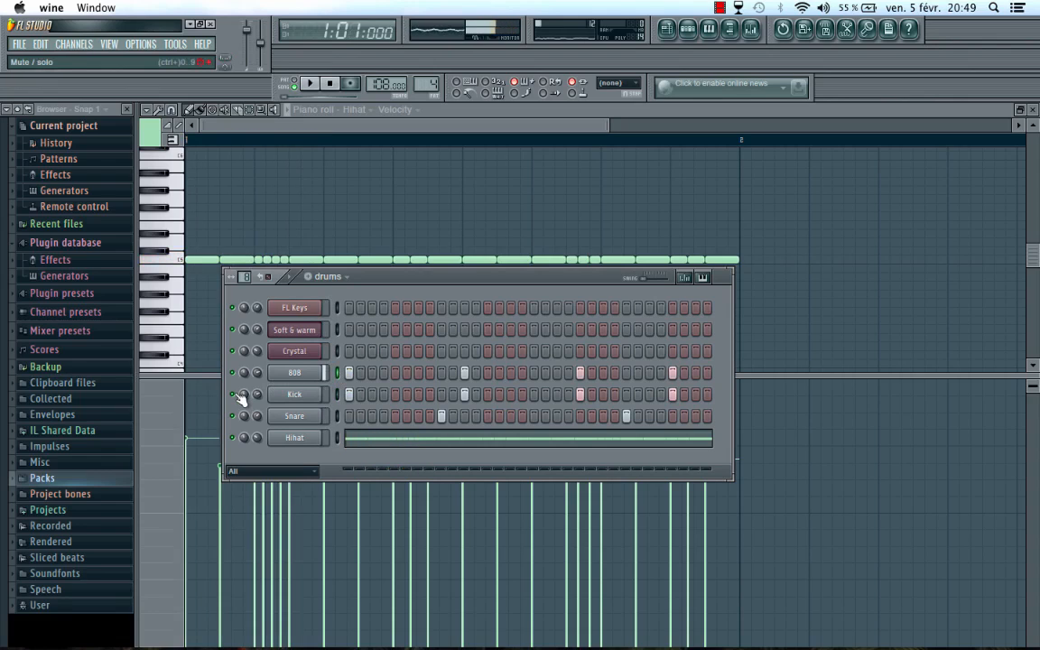
# - Detect the pitch regions of the 808 sample in Edison and set the channel's root note to D#5
pyautogui.click(298, 373)
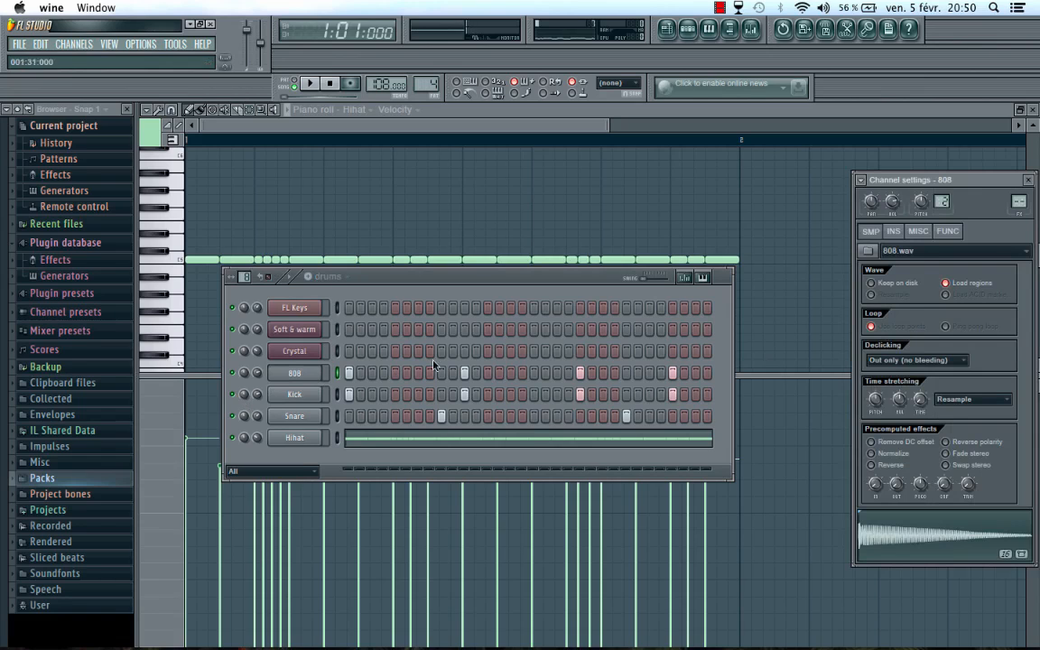
pyautogui.rightClick(910, 523)
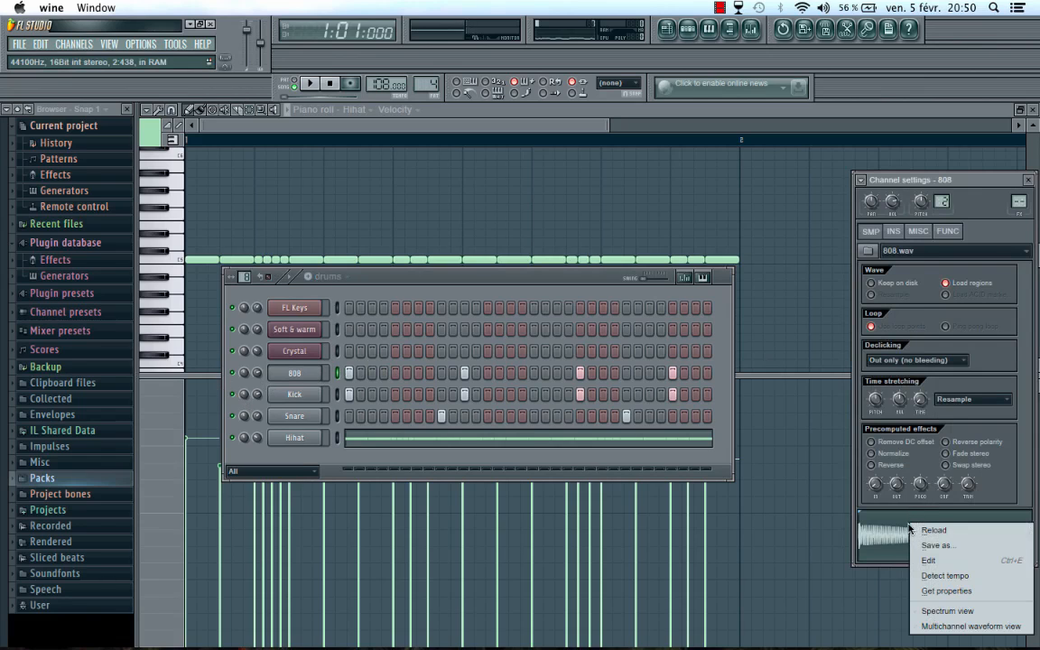
pyautogui.click(929, 561)
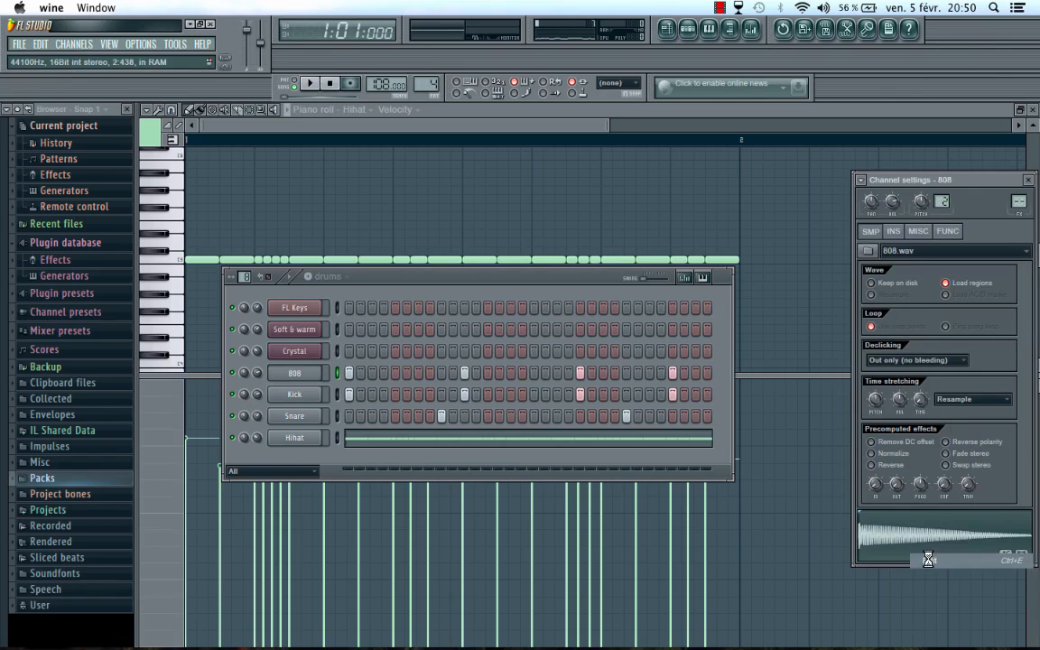
pyautogui.click(248, 265)
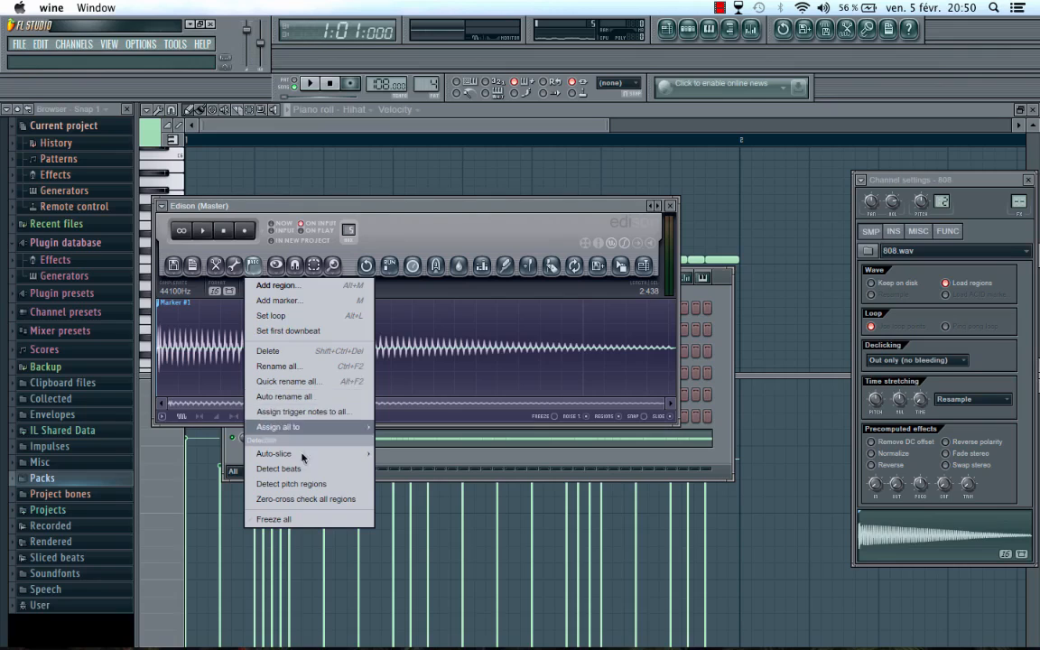
pyautogui.click(305, 484)
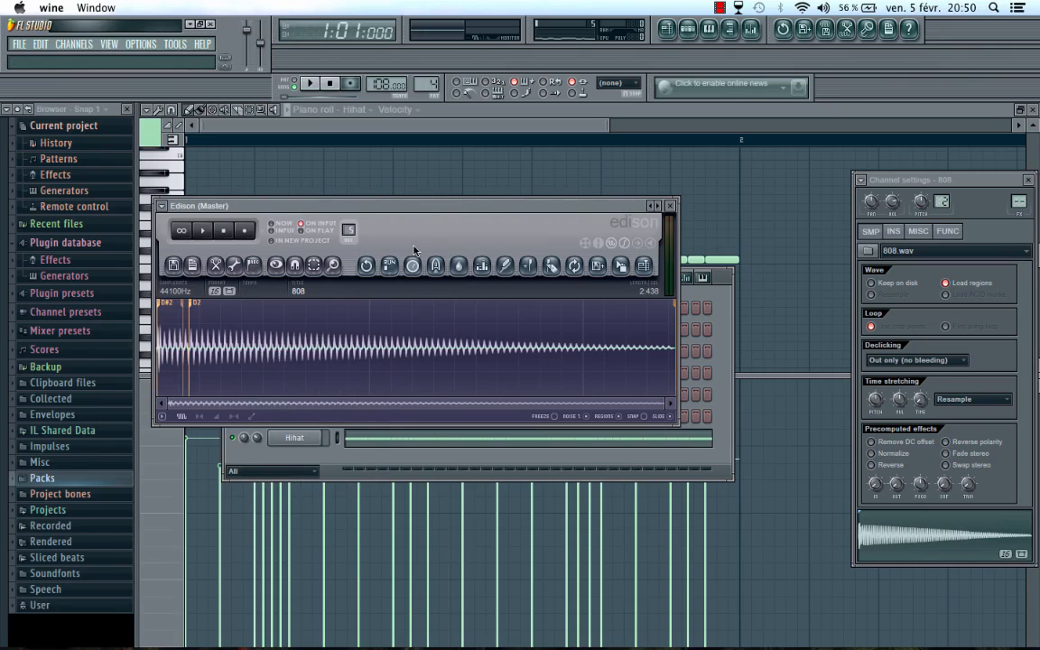
pyautogui.click(671, 209)
pyautogui.click(918, 231)
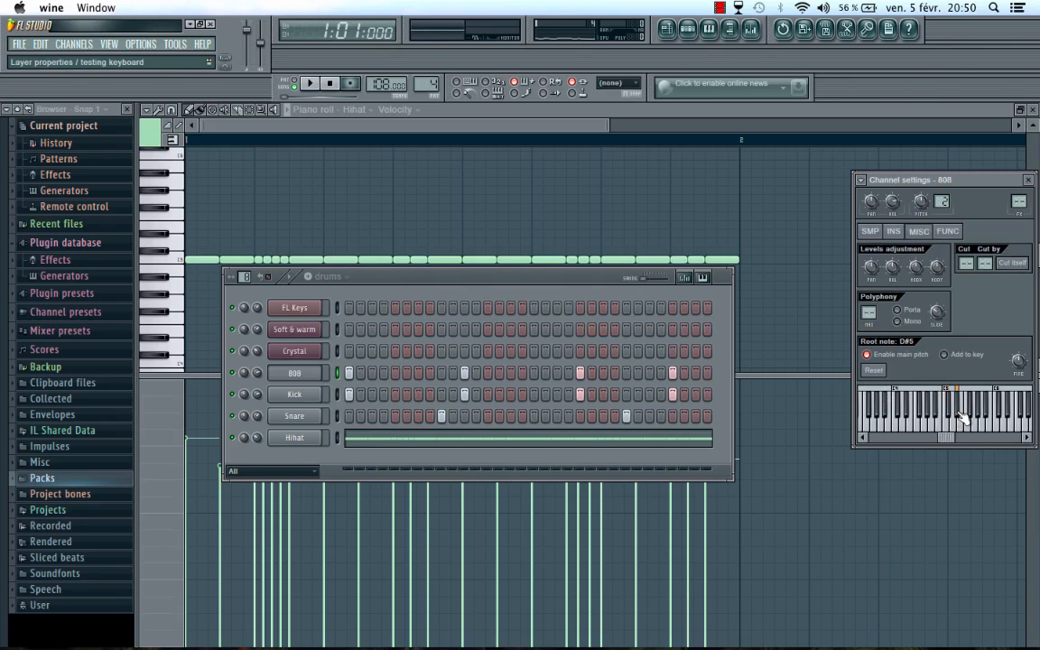
# - Set the 808 sample's time-stretching method to Tonal
pyautogui.click(871, 232)
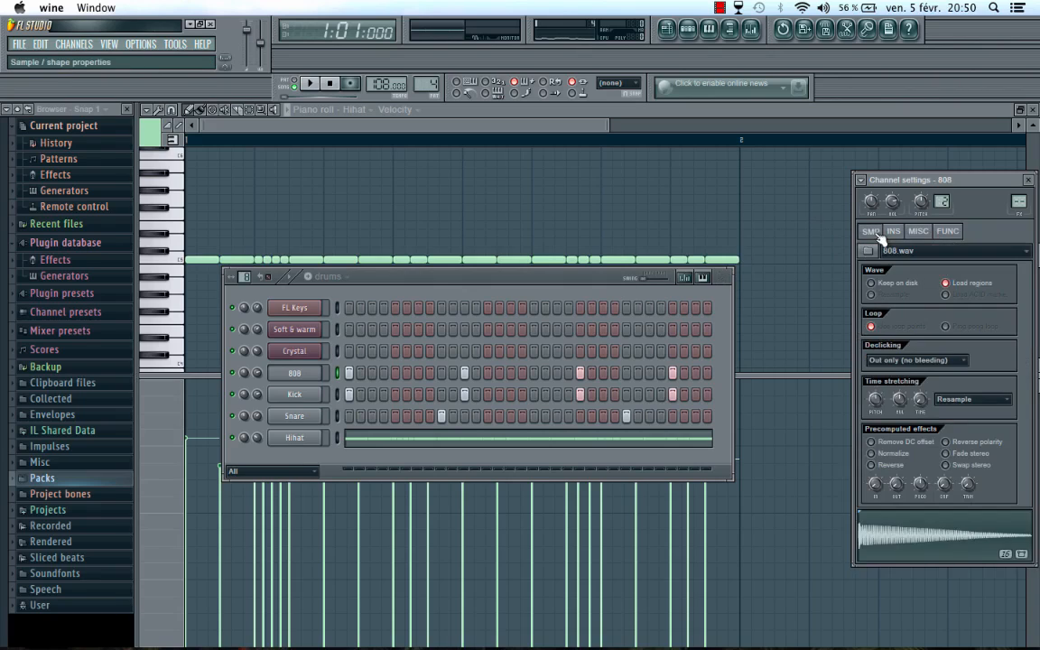
pyautogui.click(968, 400)
pyautogui.click(939, 471)
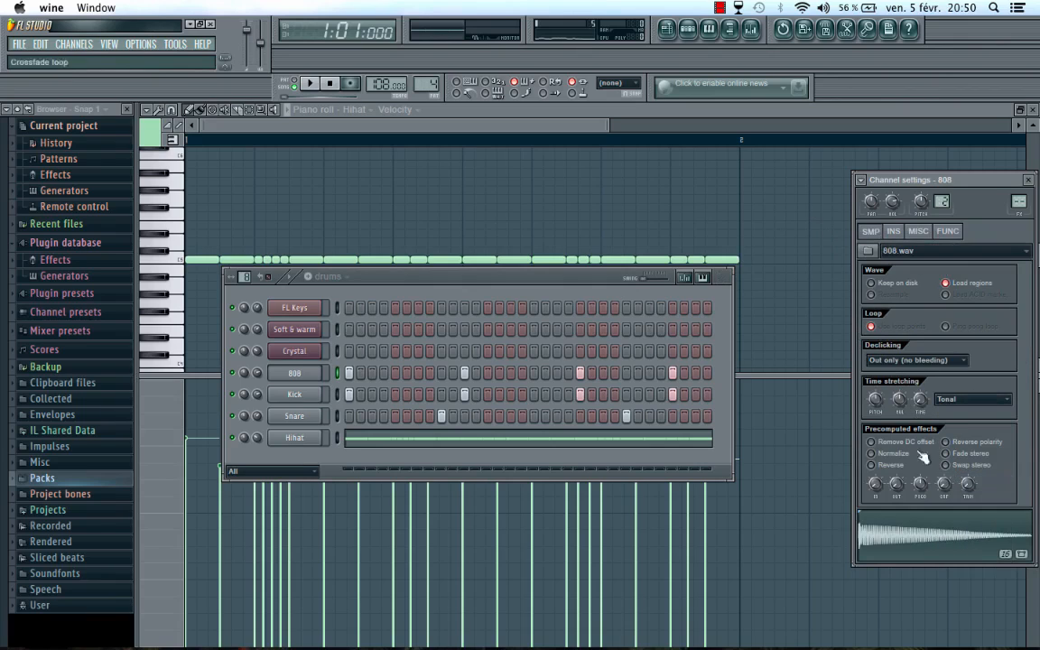
# - Send the 808 channel's steps to the piano roll and enlarge its note area
pyautogui.click(349, 392)
pyautogui.click(339, 373)
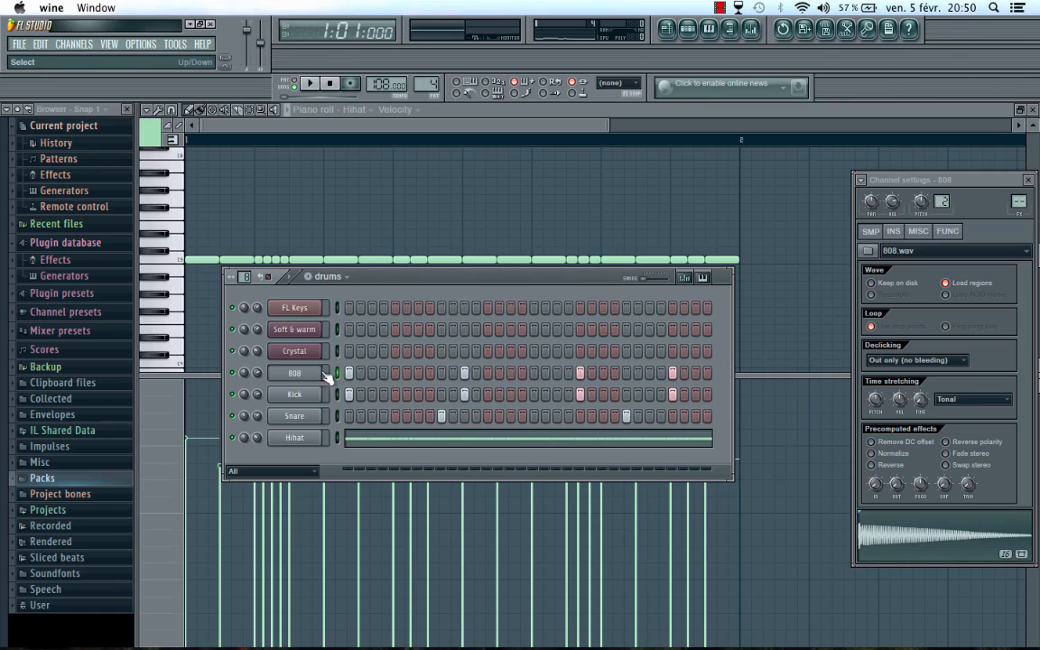
pyautogui.rightClick(322, 370)
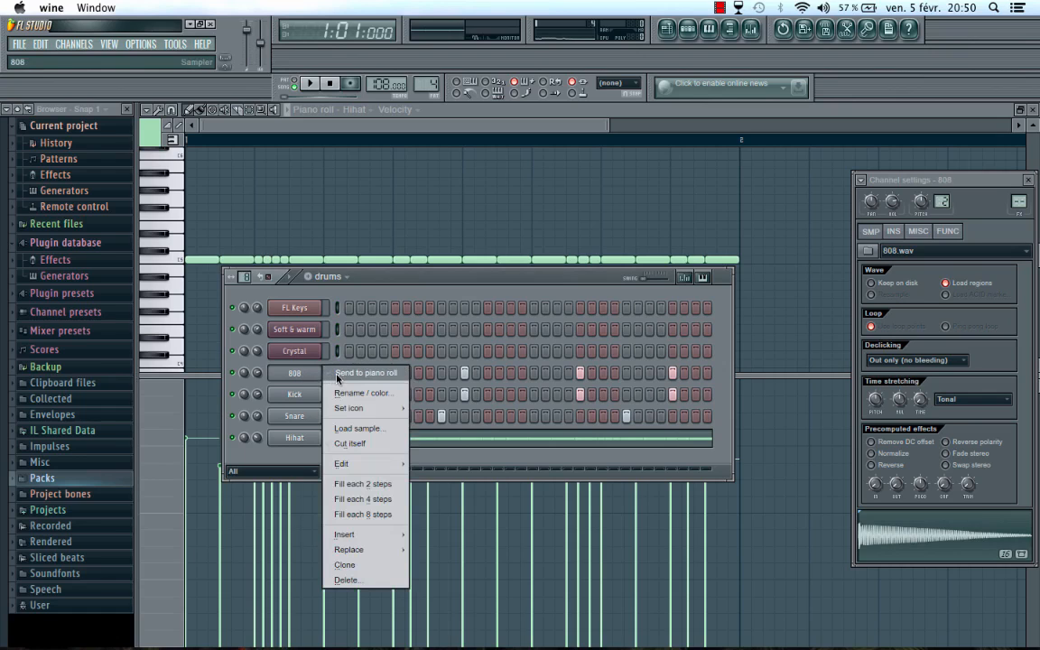
pyautogui.click(339, 373)
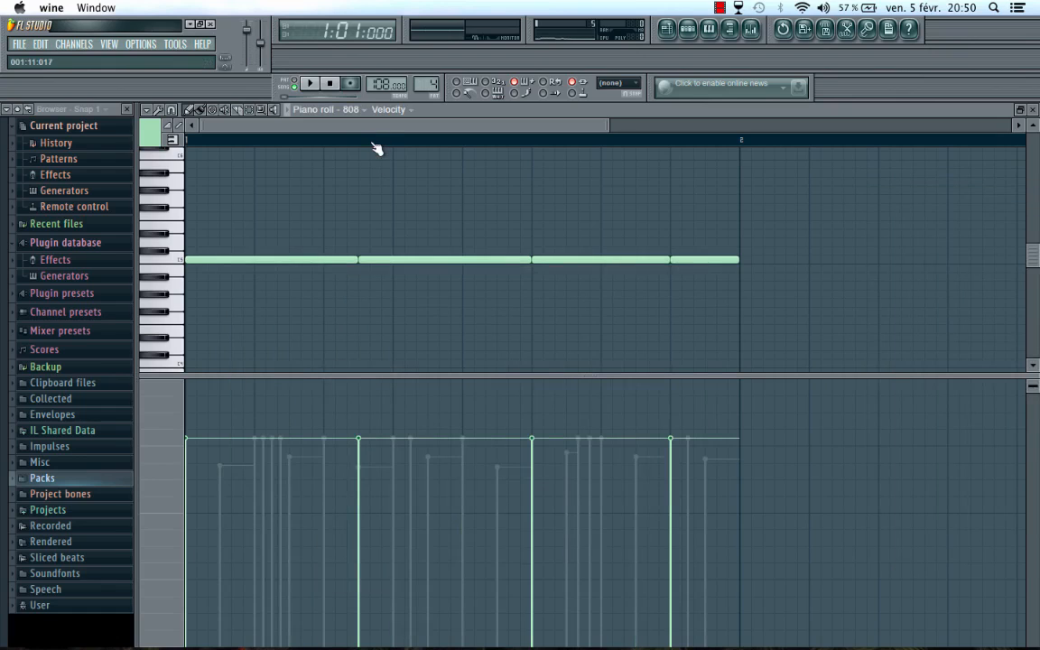
pyautogui.scroll(3, 372, 143)
pyautogui.scroll(-6, 375, 145)
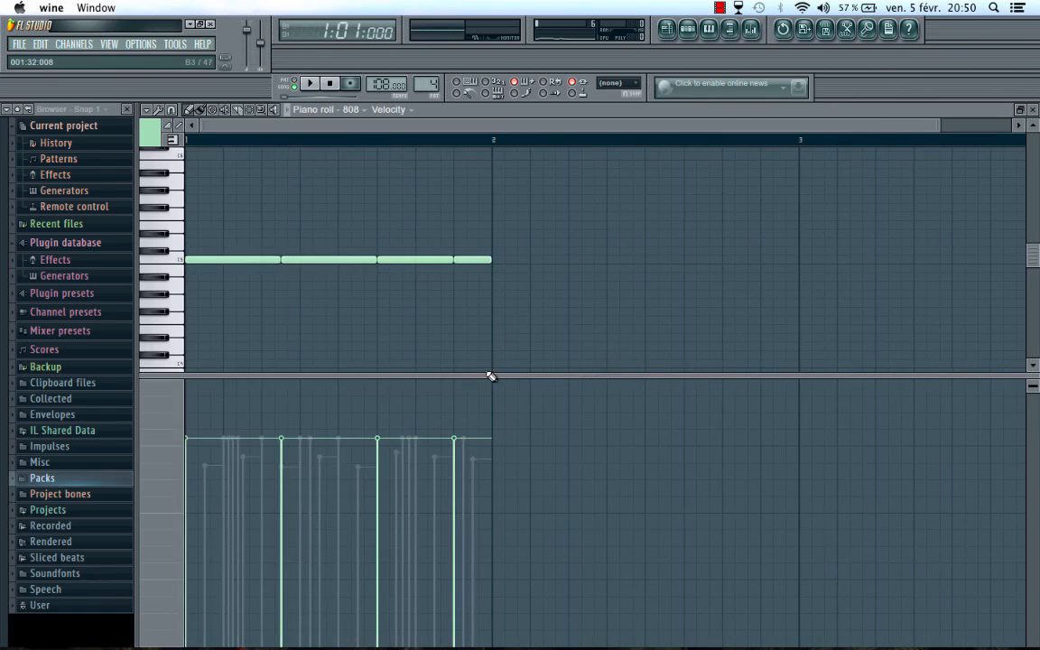
pyautogui.moveTo(490, 376); pyautogui.dragTo(492, 511)
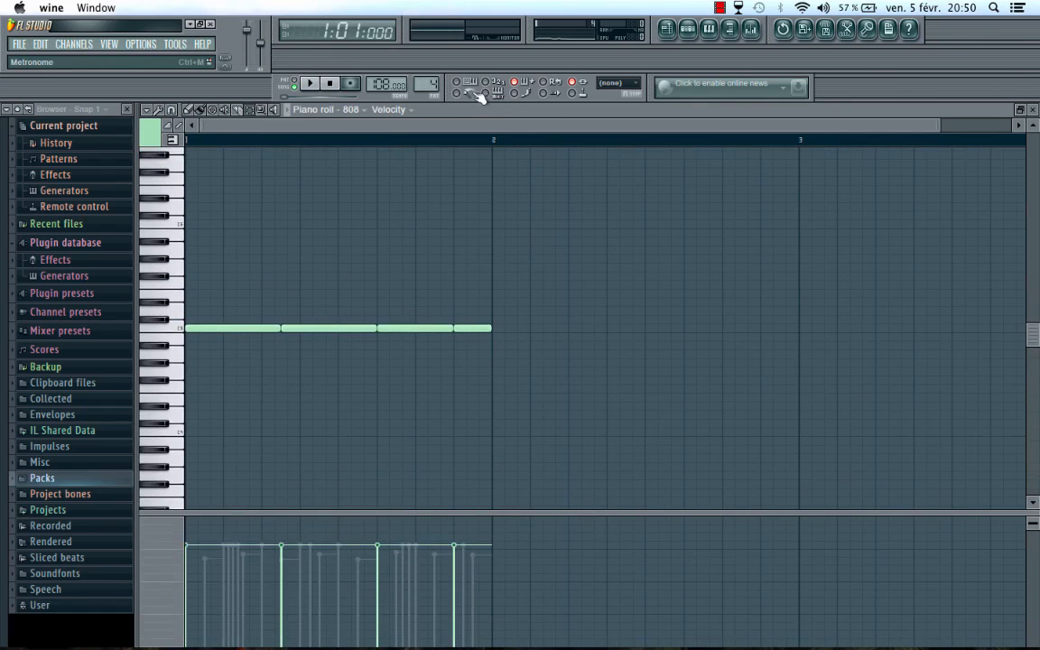
# - Select all four 808 notes, raise them one octave to C6, and play the arrangement
pyautogui.moveTo(521, 356); pyautogui.dragTo(167, 321)
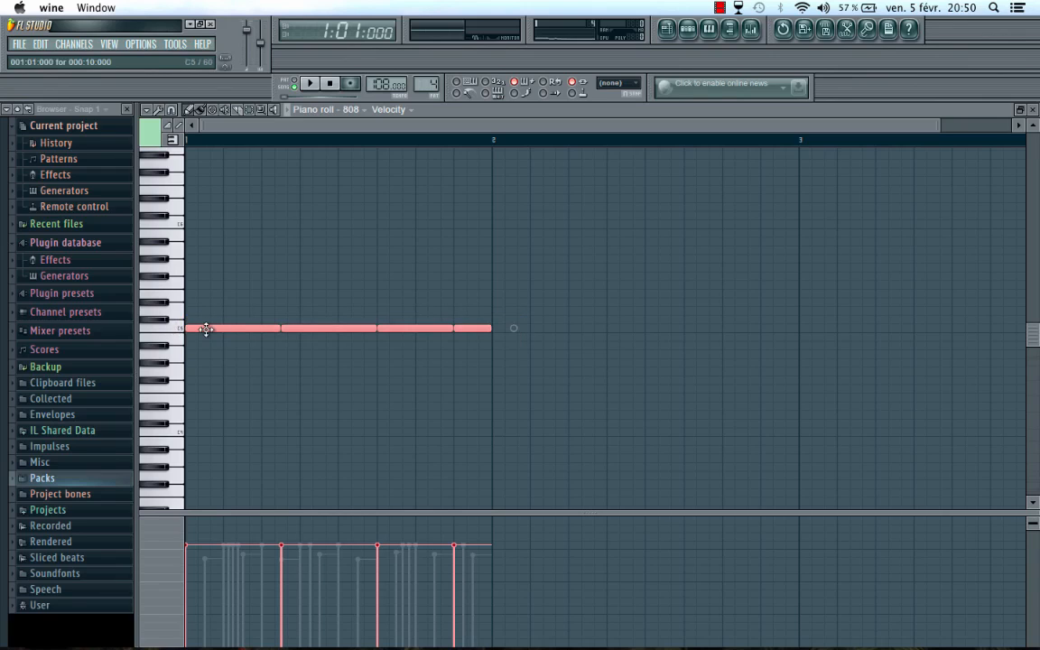
pyautogui.moveTo(206, 330); pyautogui.dragTo(185, 225)
pyautogui.scroll(2, 217, 256)
pyautogui.press('space')
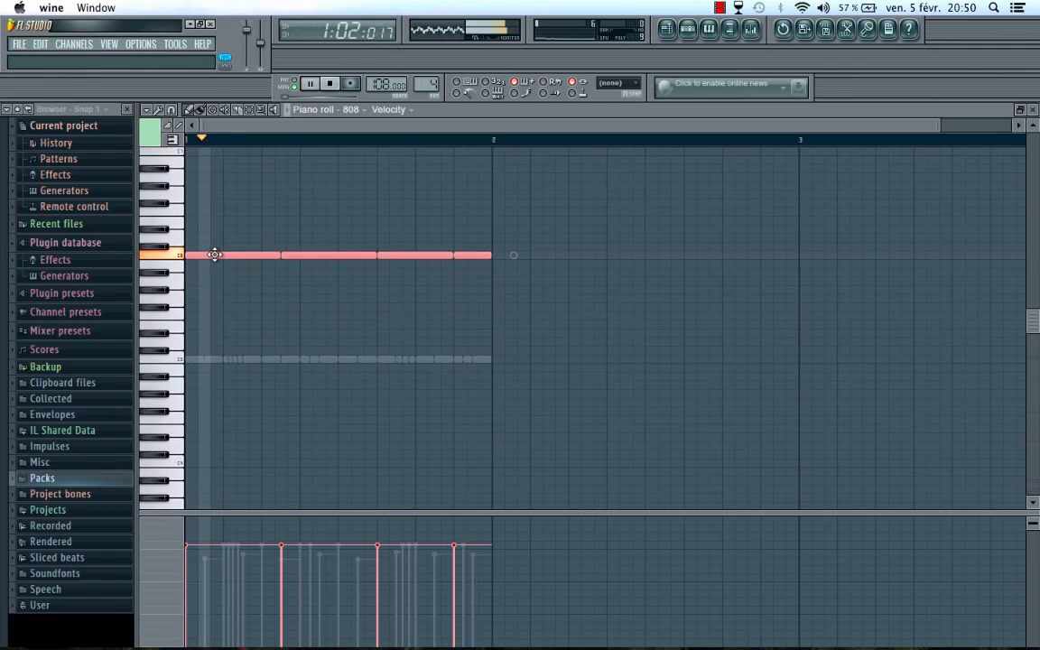
pyautogui.press('space')
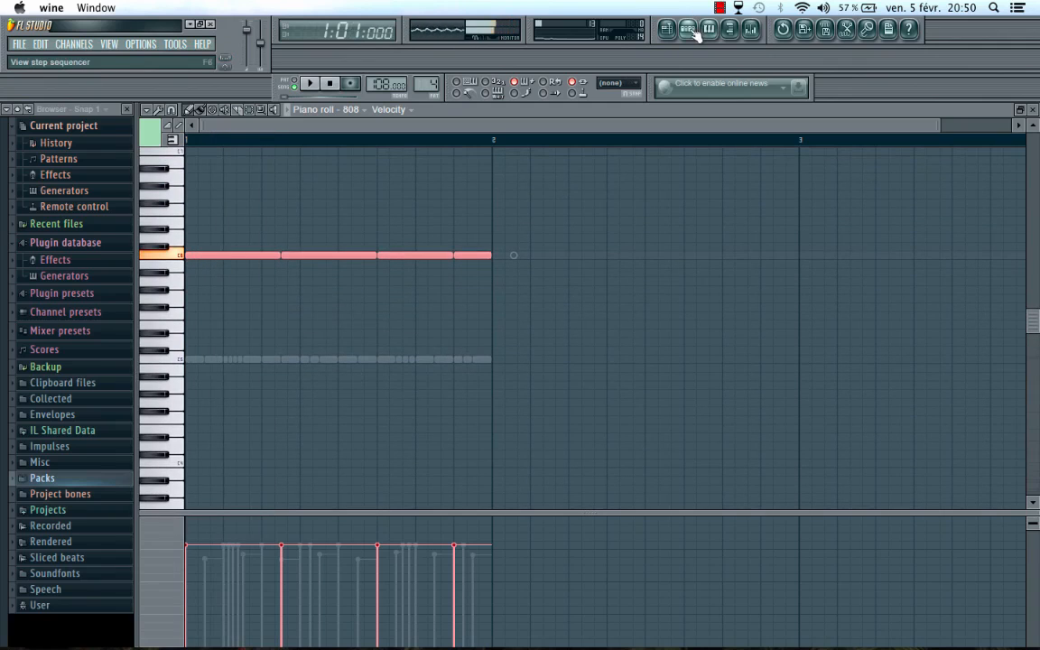
# - Set the Snare channel's volume to about 29%, play the arrangement, and return to the 808 piano roll
pyautogui.press('F6')
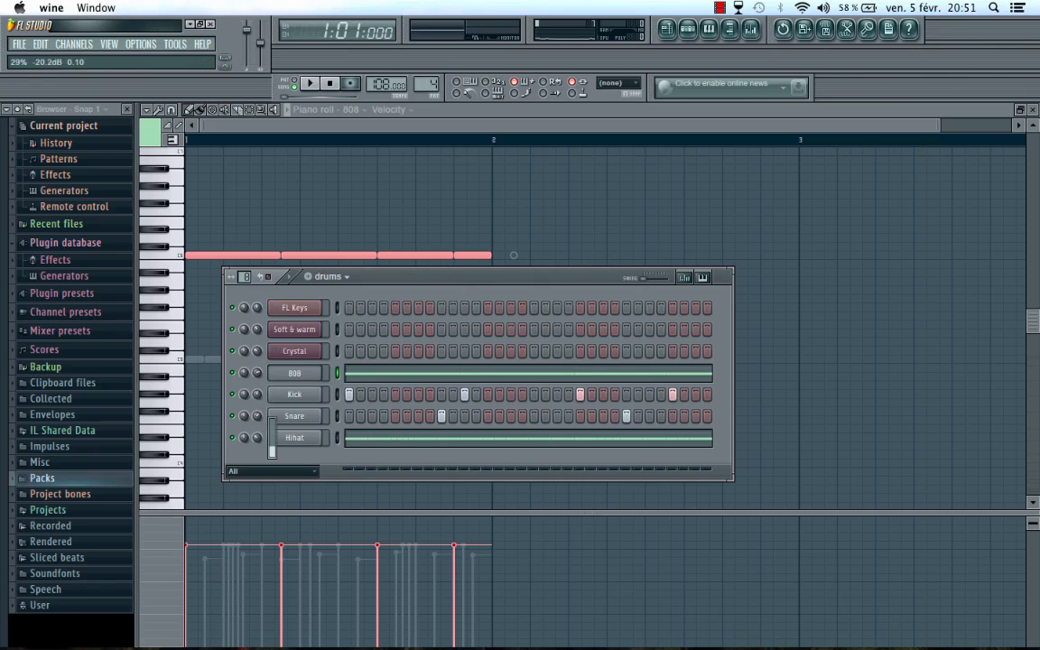
pyautogui.press('space')
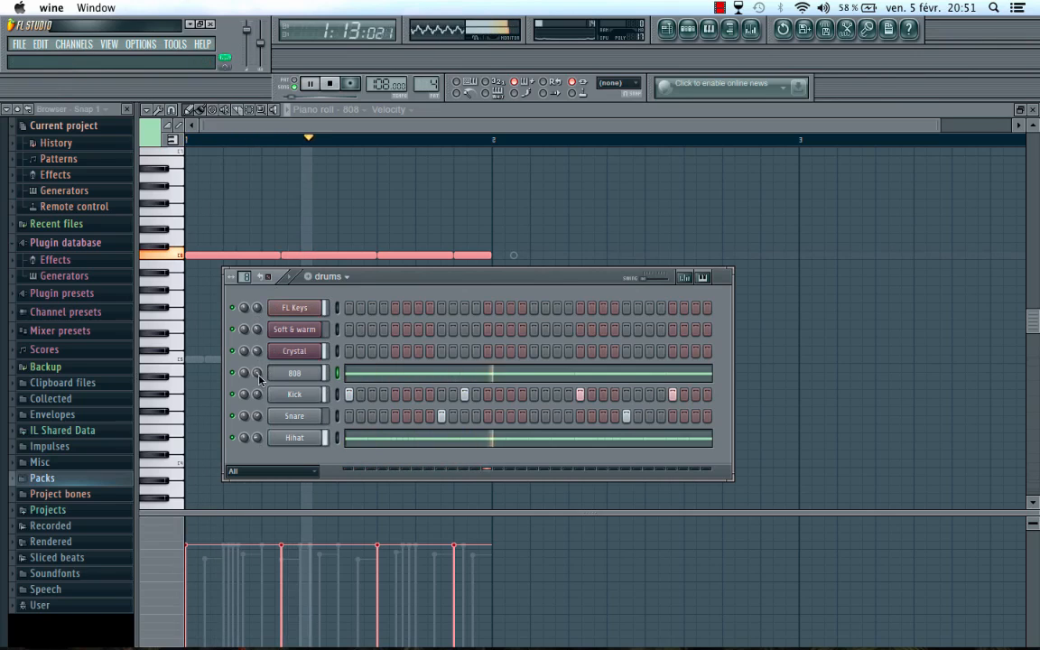
pyautogui.click(369, 126)
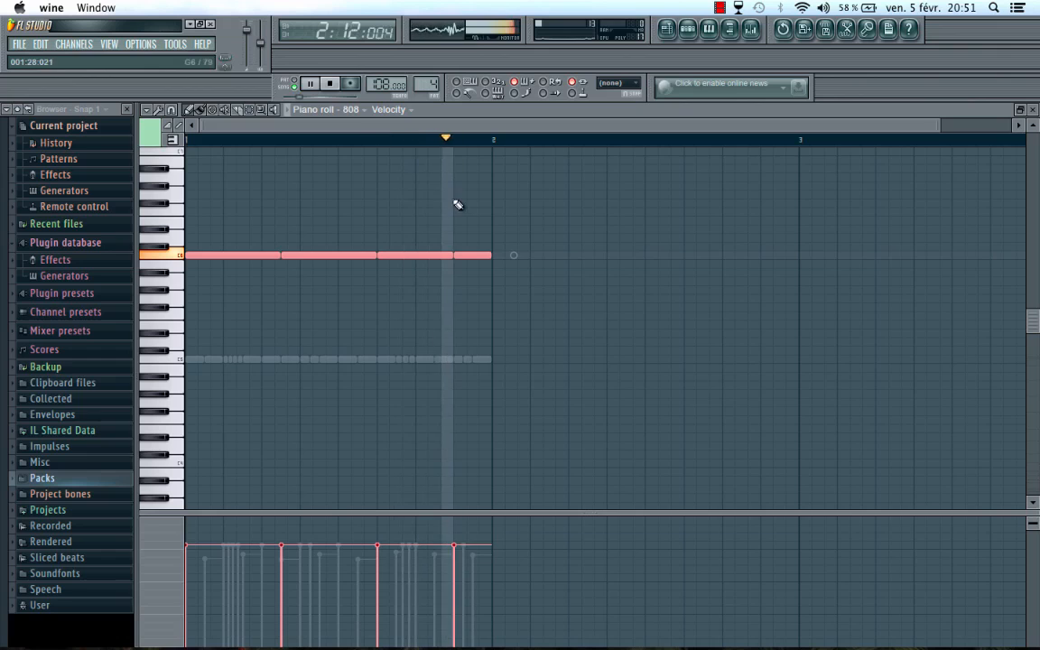
pyautogui.press('space')
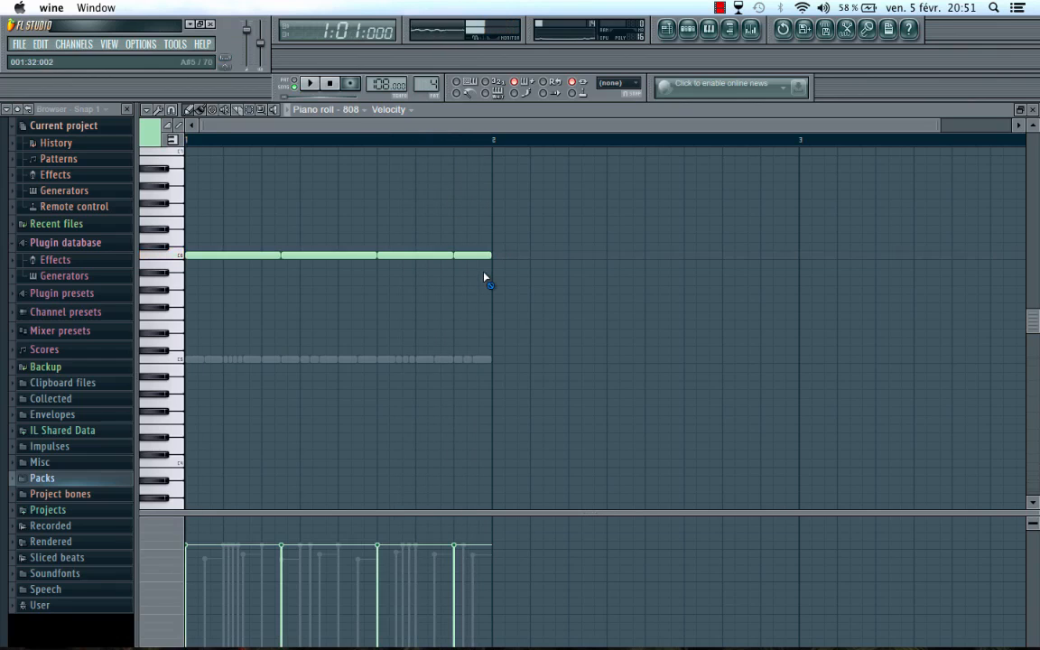
# - Raise the last 808 note one octave to C7 during playback
pyautogui.scroll(2, 486, 236)
pyautogui.scroll(2, 388, 234)
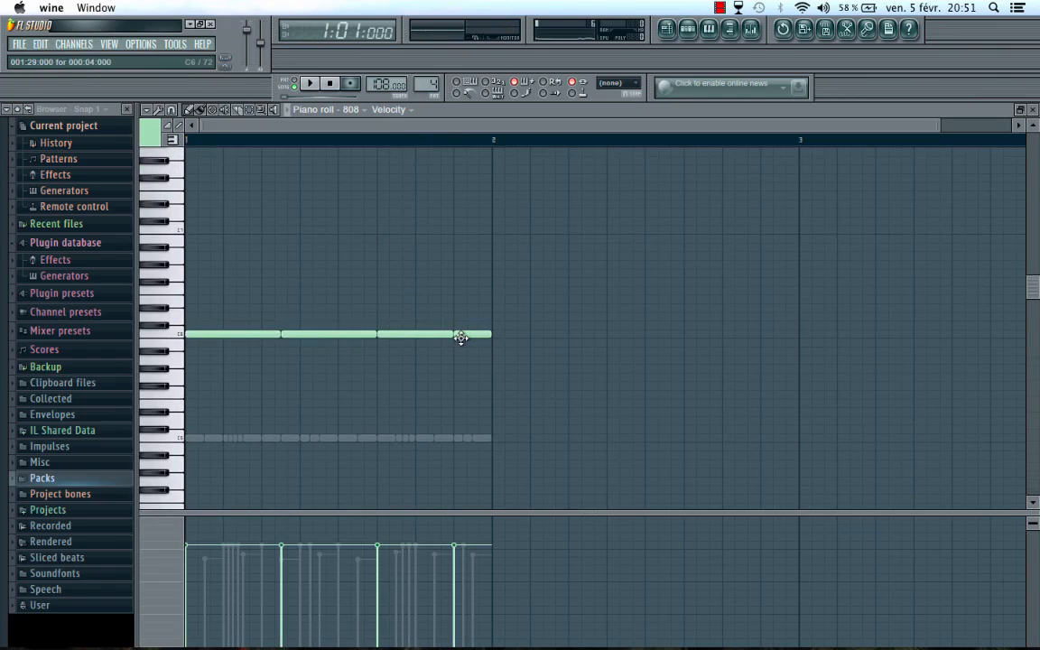
pyautogui.press('space')
pyautogui.moveTo(460, 286); pyautogui.dragTo(461, 229)
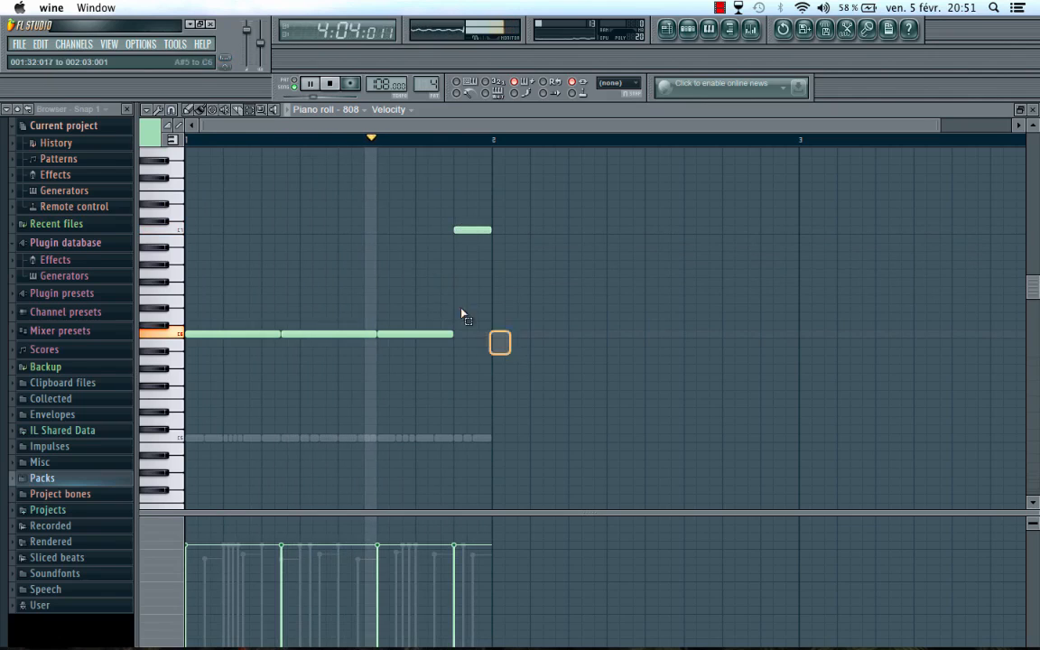
# - Select all four 808 notes, lower them by one octave, and play the arrangement to review the full beat
pyautogui.moveTo(461, 314); pyautogui.dragTo(195, 223)
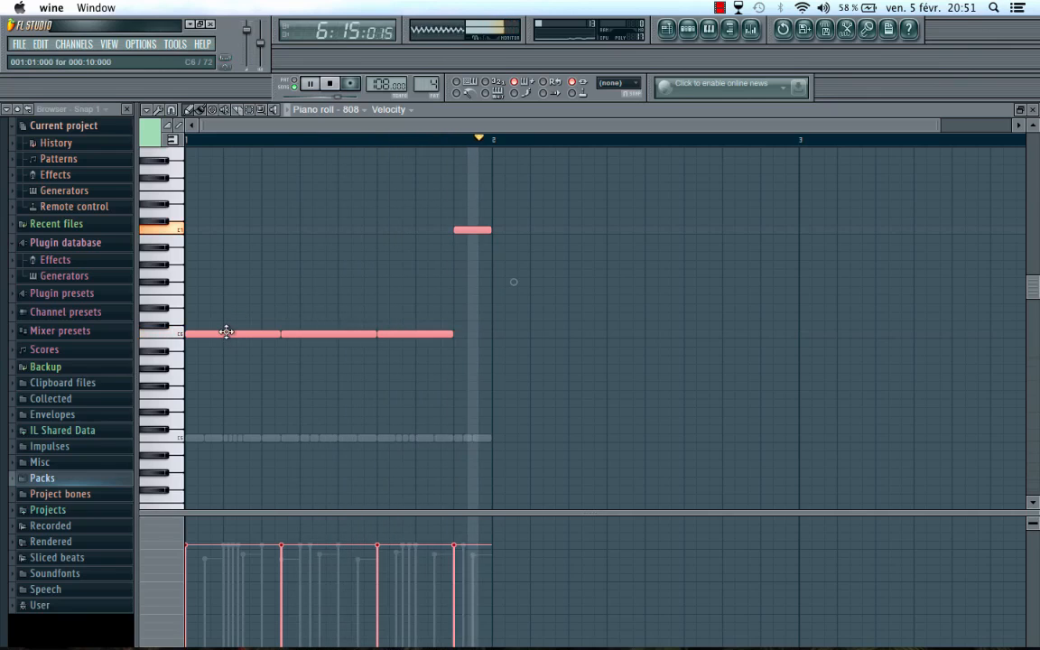
pyautogui.press('space')
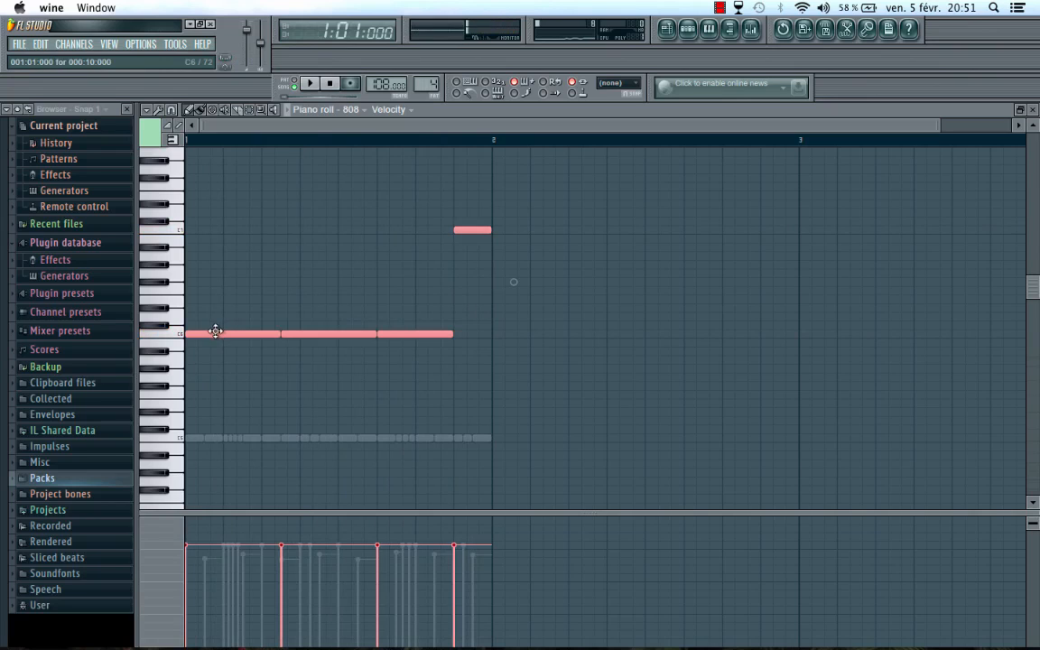
pyautogui.moveTo(215, 335); pyautogui.dragTo(206, 439)
pyautogui.press('space')
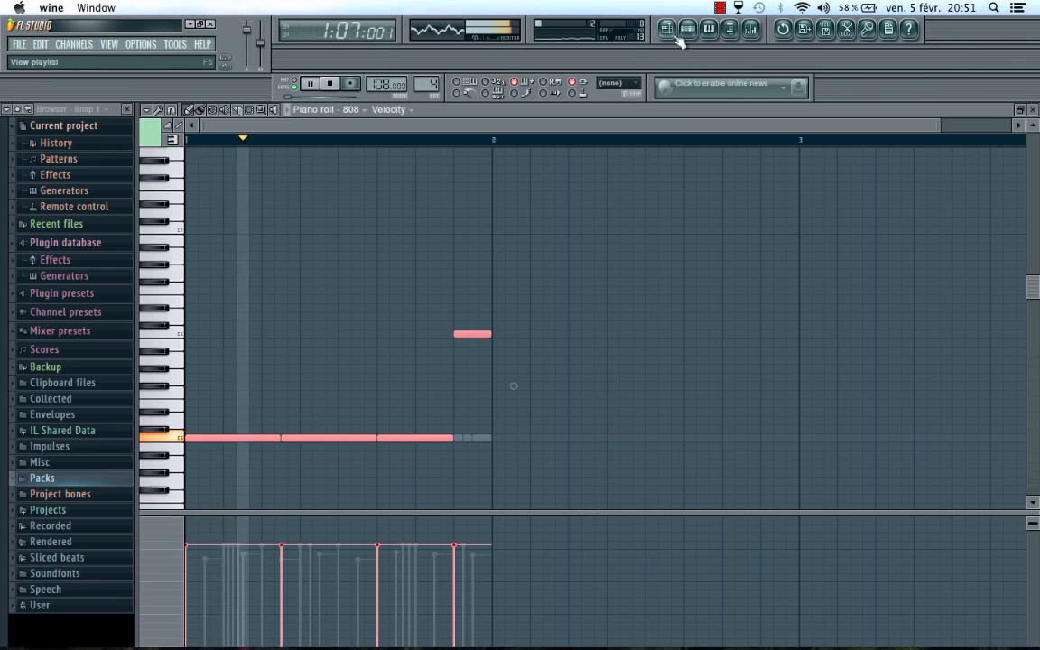
pyautogui.press('F6')
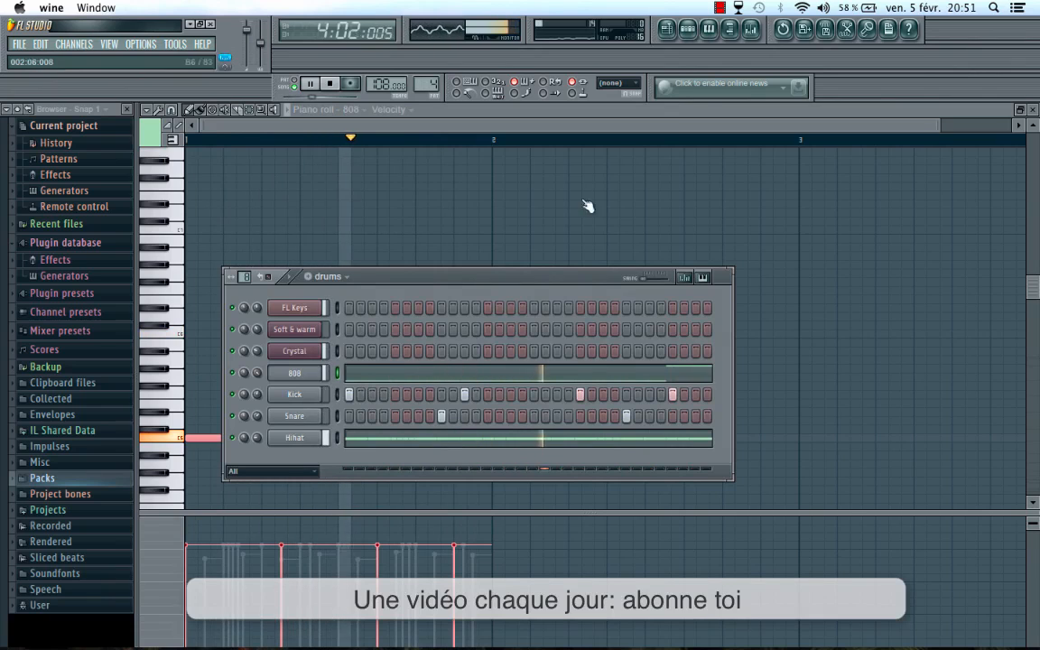
pyautogui.click(666, 29)
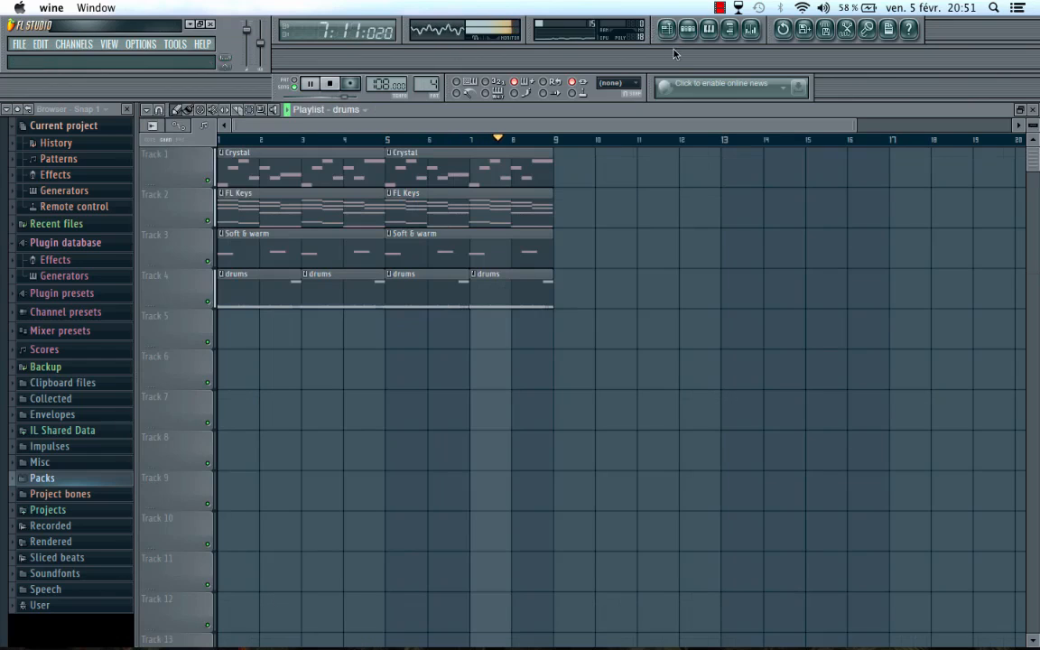
pyautogui.click(688, 29)
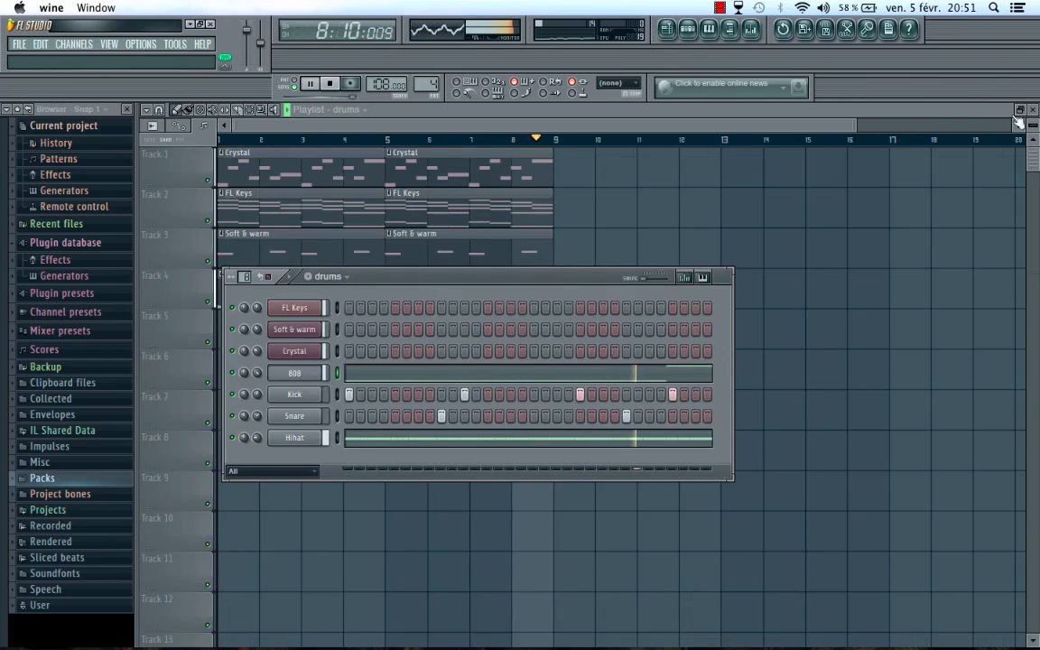
# - Close the 808 channel settings, the mixer and the step sequencer to clear the workspace during playback
pyautogui.click(688, 29)
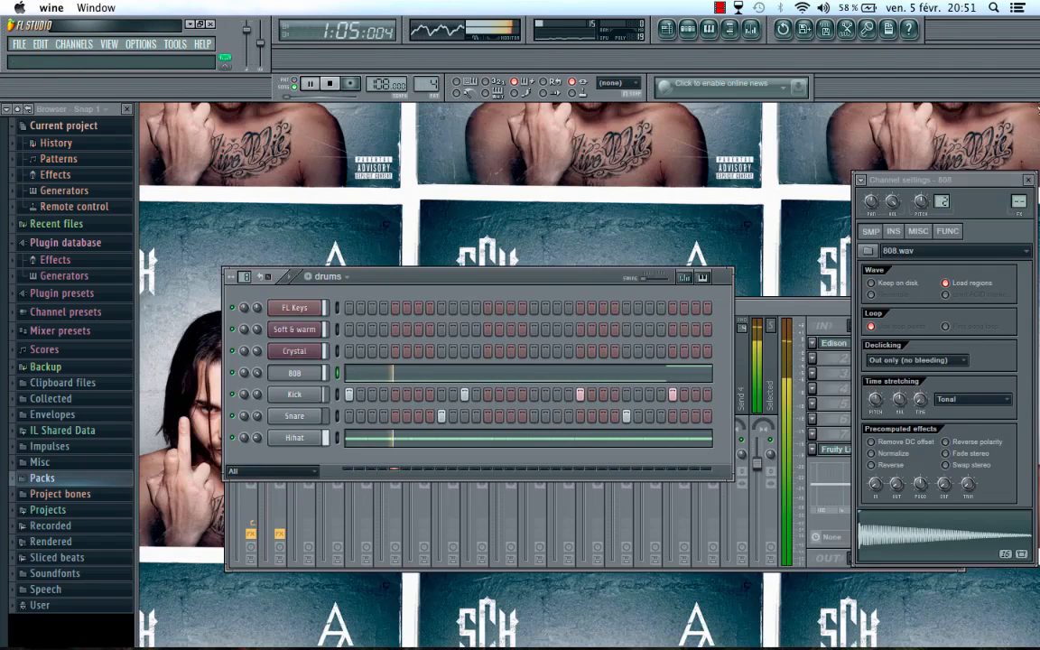
pyautogui.click(1029, 180)
pyautogui.click(955, 320)
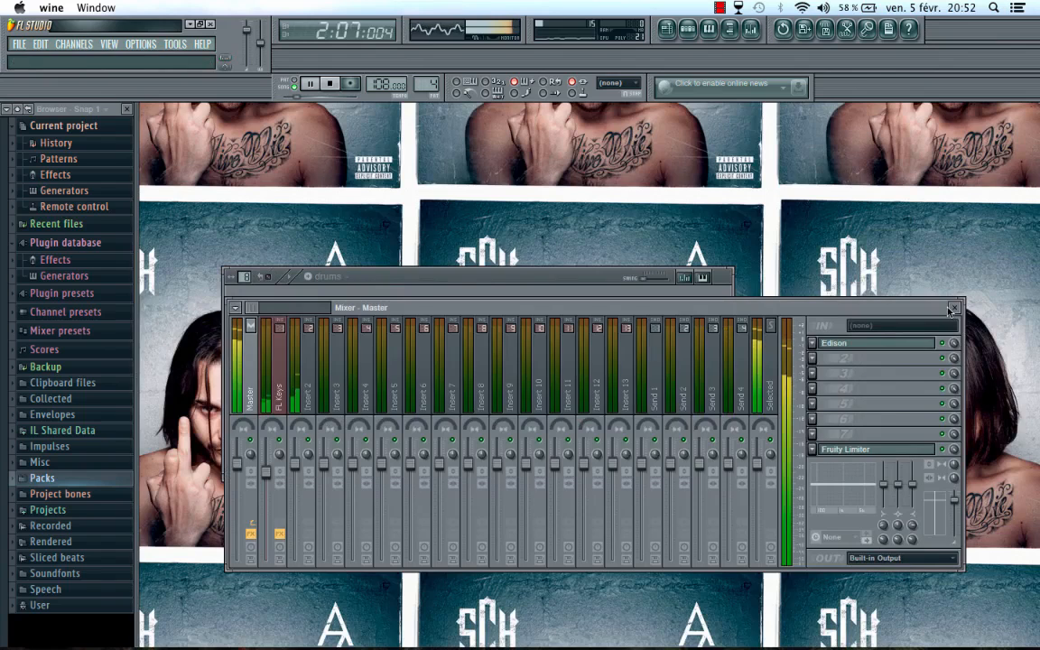
pyautogui.click(954, 308)
pyautogui.click(689, 30)
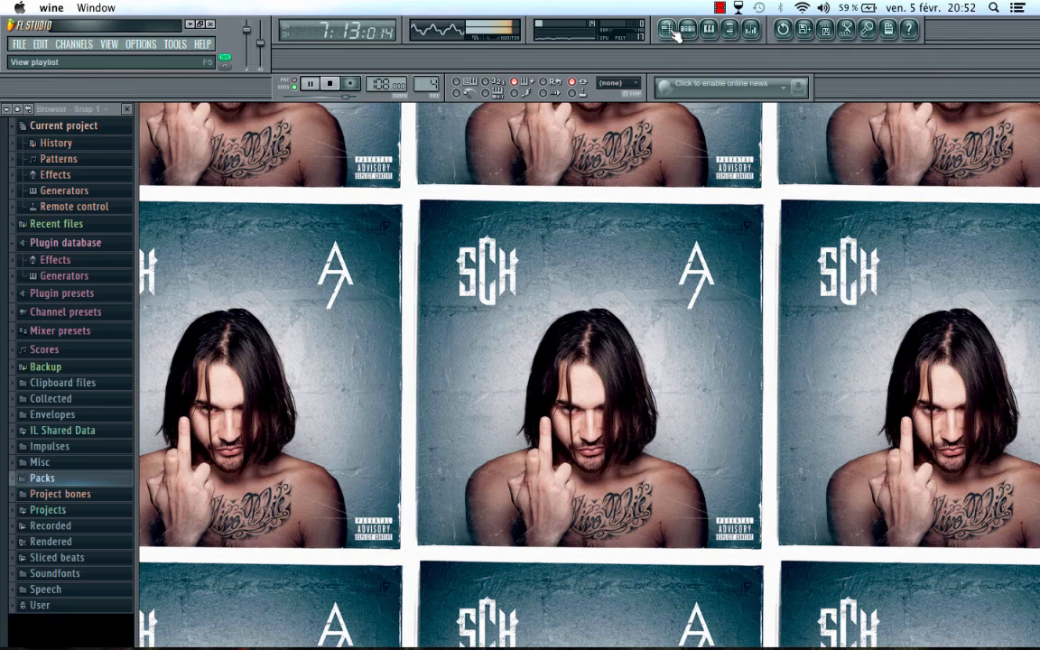
# - Open the playlist and stop playback to look over the arranged Crystal, FL Keys, Soft & warm and drums clips
pyautogui.click(667, 29)
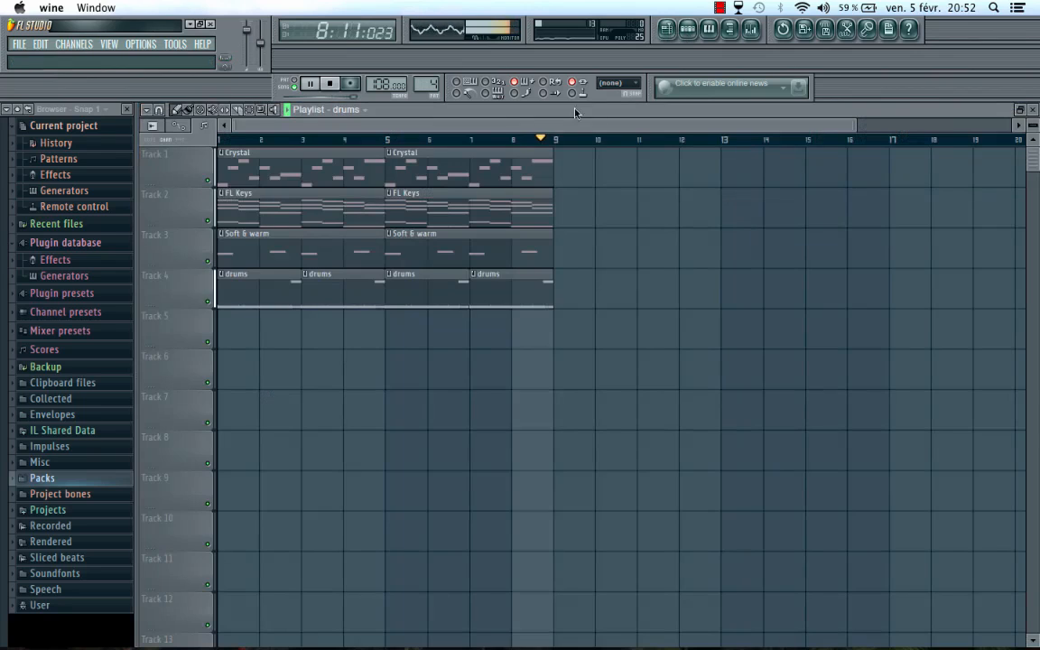
pyautogui.press('space')
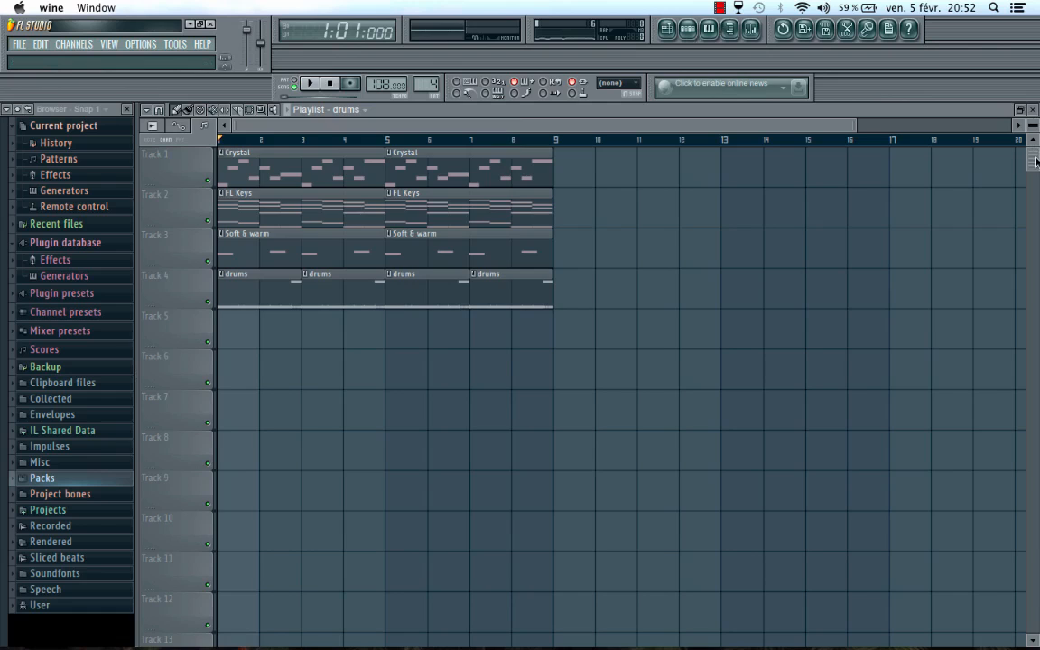
pyautogui.scroll(-5, 1036, 154)
pyautogui.scroll(5, 1036, 154)
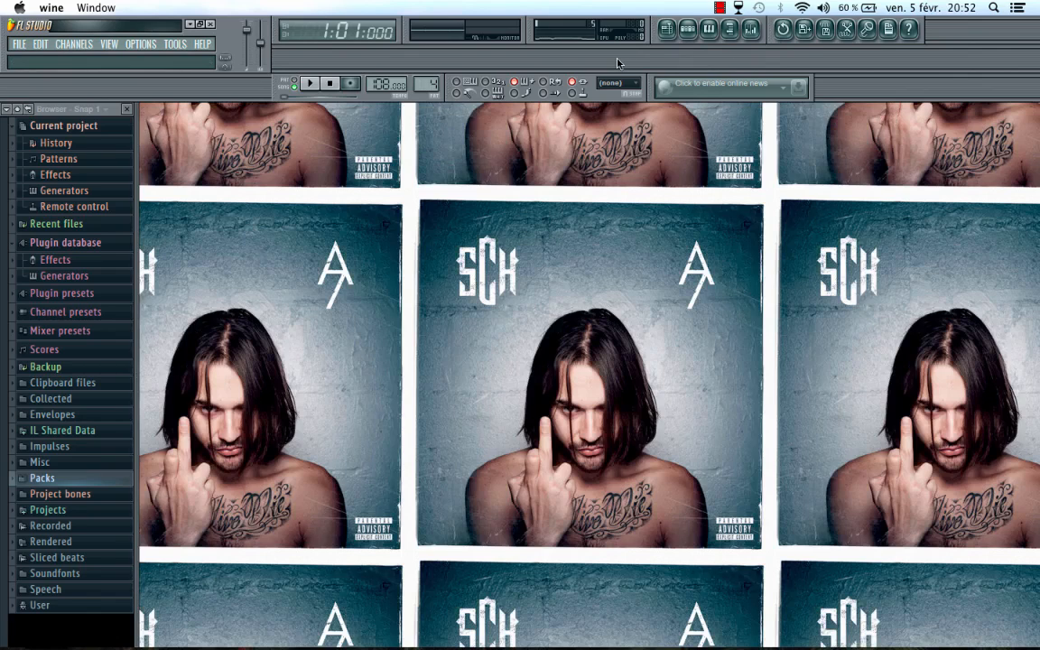
# - Play the full eight-bar arrangement from the start, and reopen the playlist to review its four tracks
pyautogui.press('space')
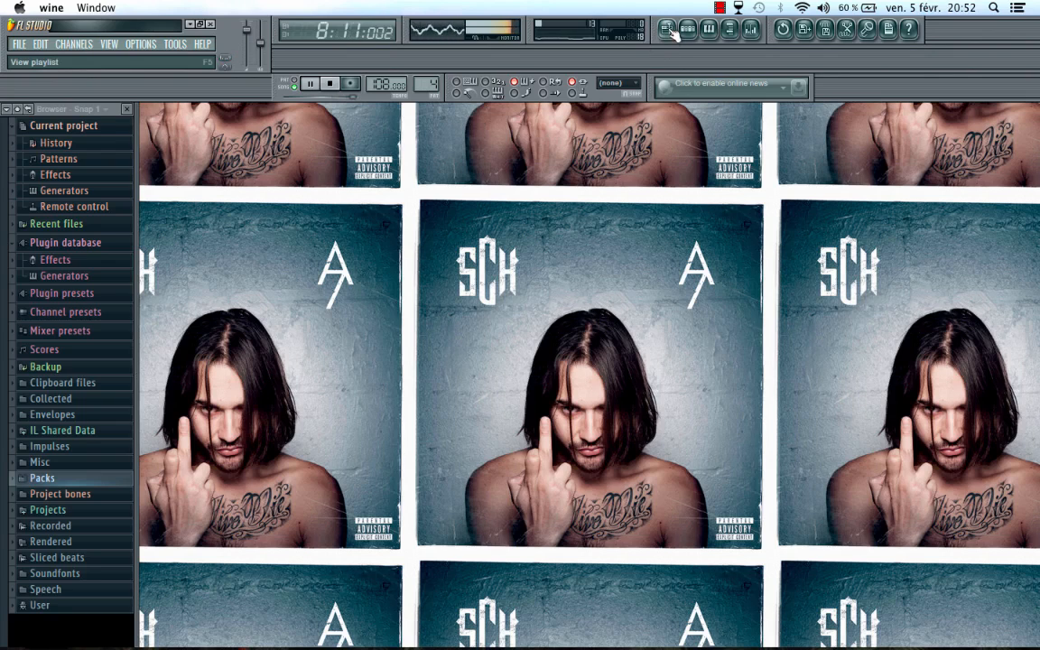
pyautogui.click(670, 32)
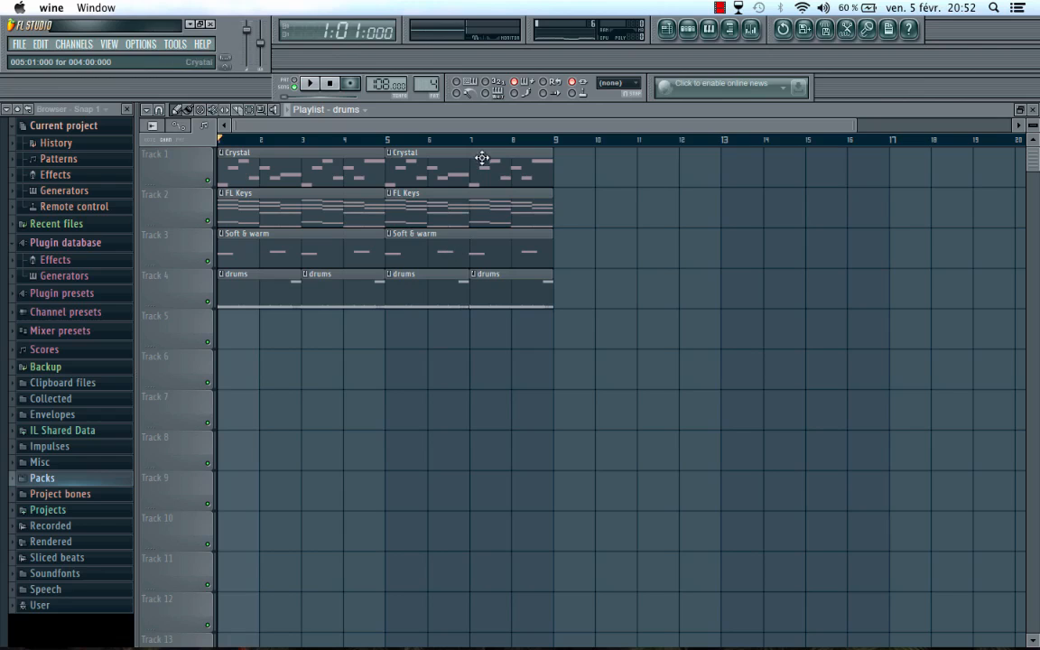
pyautogui.scroll(-2, 493, 151)
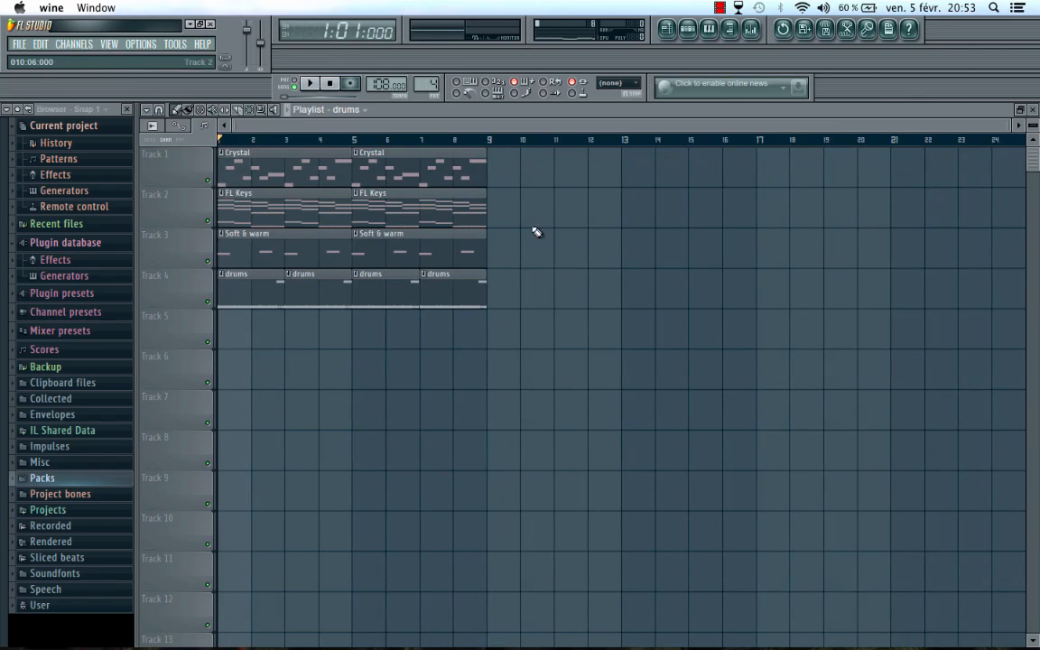